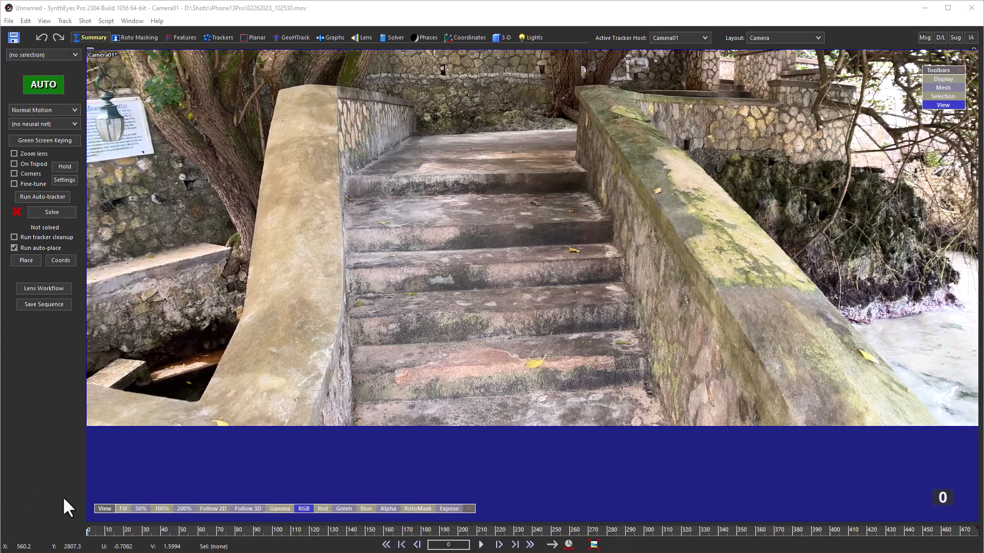
- Import the cleanedStairway.obj mesh from the Stairway folder into the scene in the four-view 3-D layout
{"action": "mouse_move", "coordinate": [91, 531]}
{"action": "left_mouse_down"}
{"action": "mouse_move", "coordinate": [976, 527]}
{"action": "mouse_move", "coordinate": [88, 527]}
{"action": "left_mouse_up"}
{"action": "left_click", "coordinate": [505, 37]}
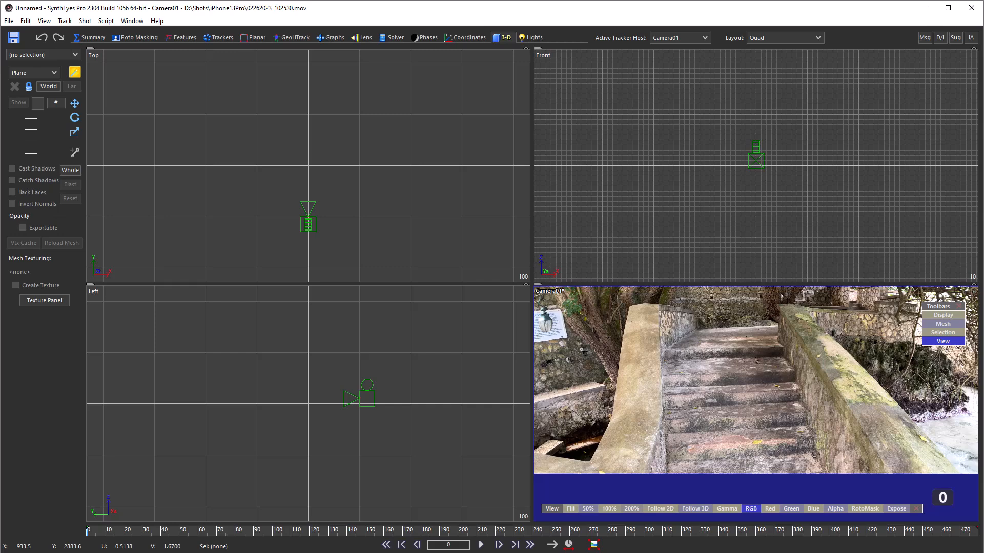
{"action": "left_click", "coordinate": [8, 21]}
{"action": "mouse_move", "coordinate": [250, 139]}
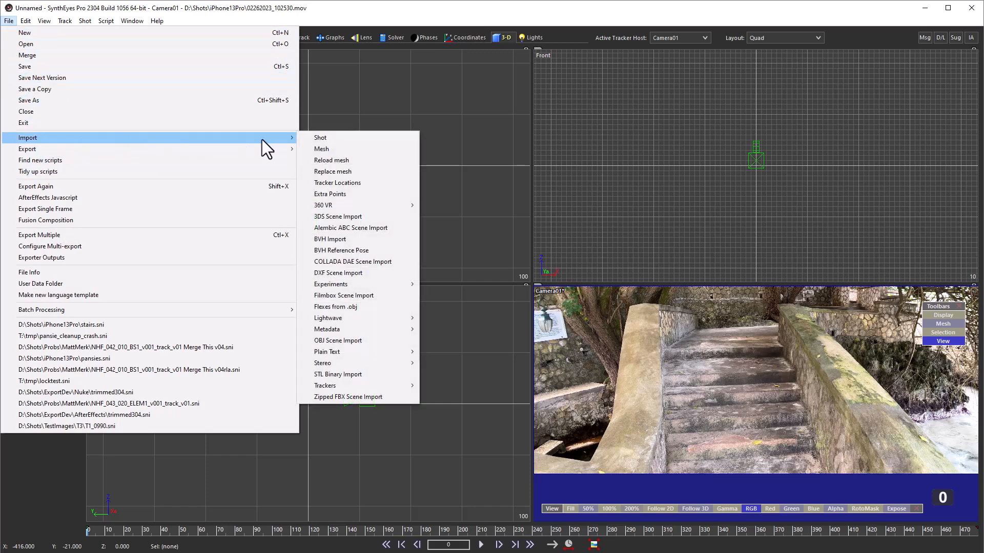
{"action": "left_click", "coordinate": [329, 148]}
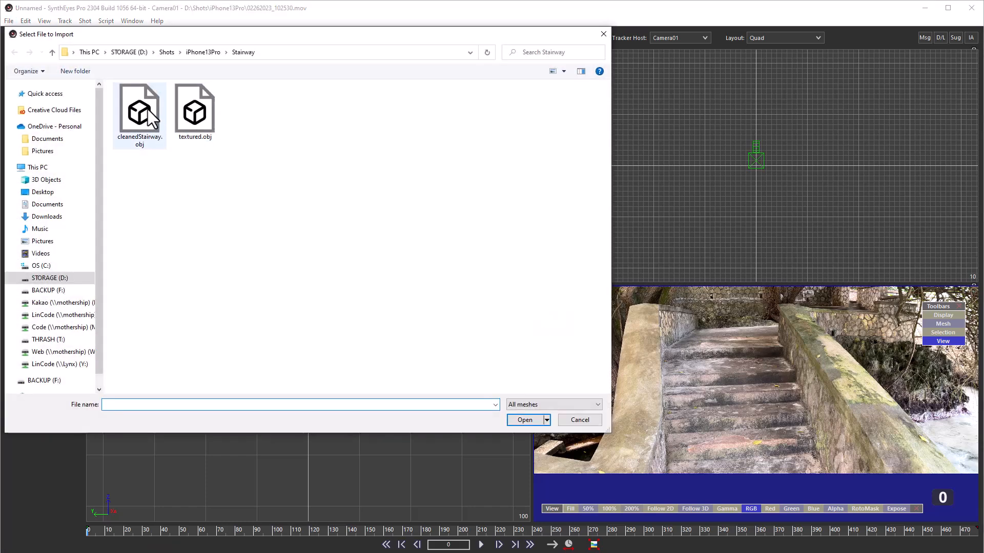
{"action": "left_click", "coordinate": [147, 114]}
{"action": "double_click", "coordinate": [145, 110]}
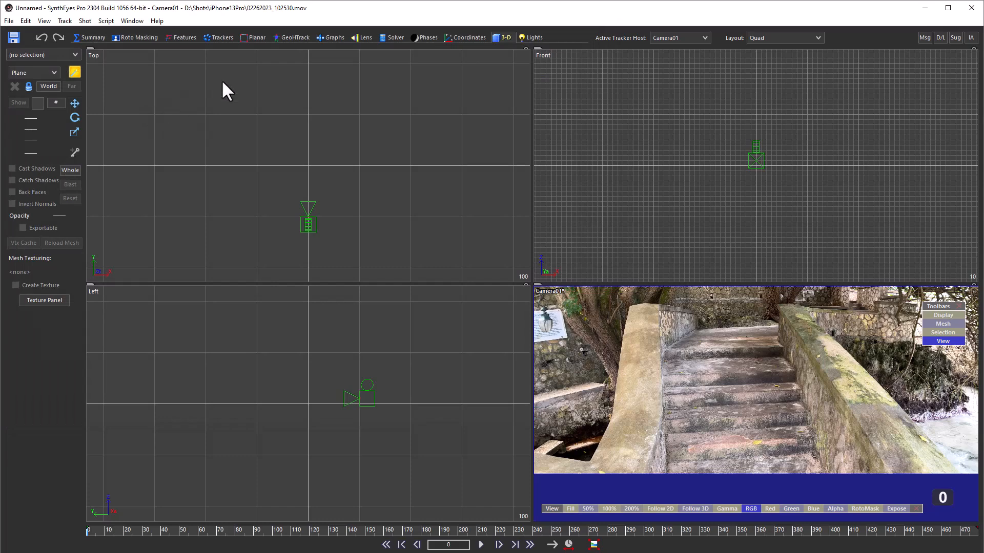
- Show the imported mesh in the geometry tracking perspective view and hide the mesh selection tint so its texture shows
{"action": "left_click", "coordinate": [294, 38]}
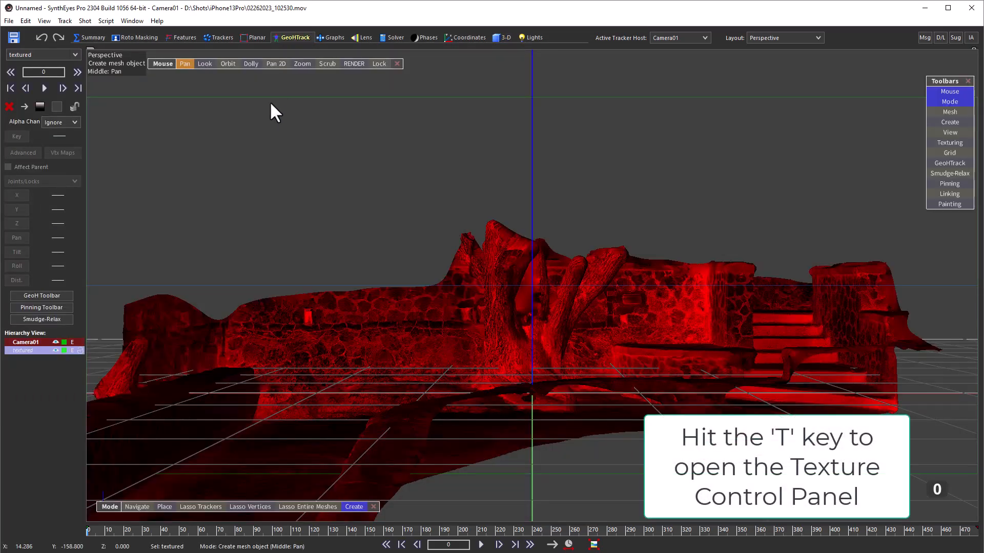
{"action": "key", "text": "t"}
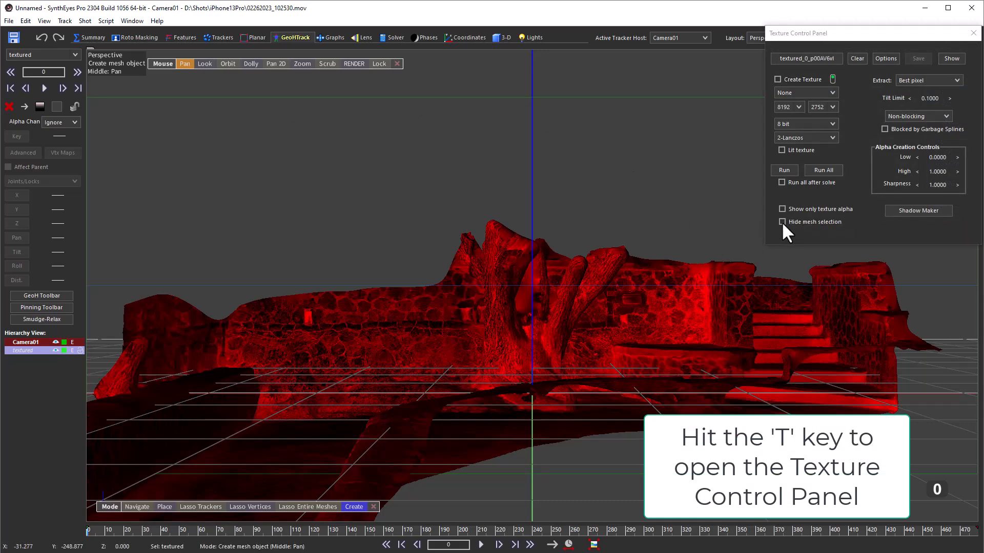
{"action": "left_click", "coordinate": [781, 222]}
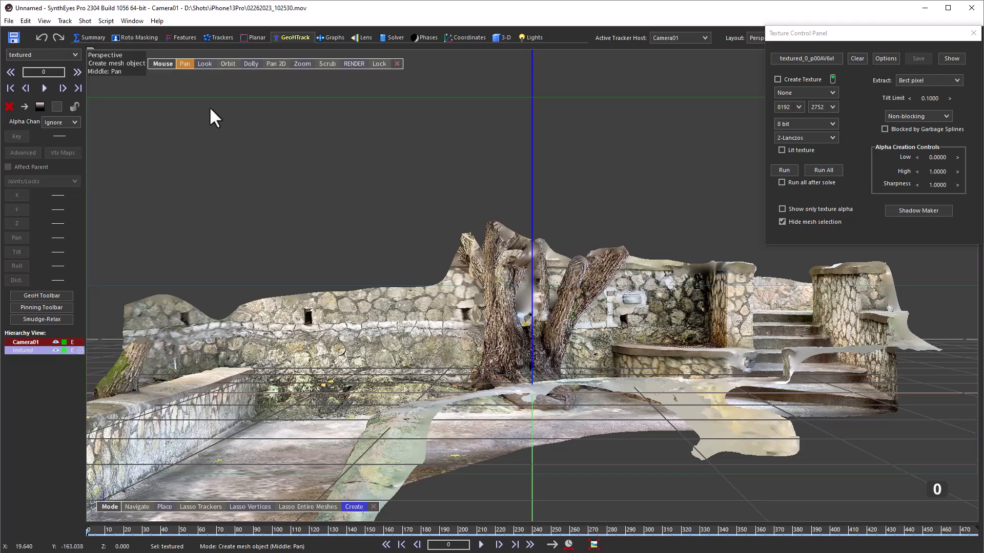
- Create a large plane on the ground grid that spans the whole stairway mesh as a levelling reference
{"action": "left_click", "coordinate": [229, 60]}
{"action": "left_click_drag", "start_coordinate": [235, 71], "coordinate": [345, 164]}
{"action": "left_click", "coordinate": [250, 63]}
{"action": "left_click_drag", "start_coordinate": [248, 82], "coordinate": [267, 551]}
{"action": "left_click", "coordinate": [354, 507]}
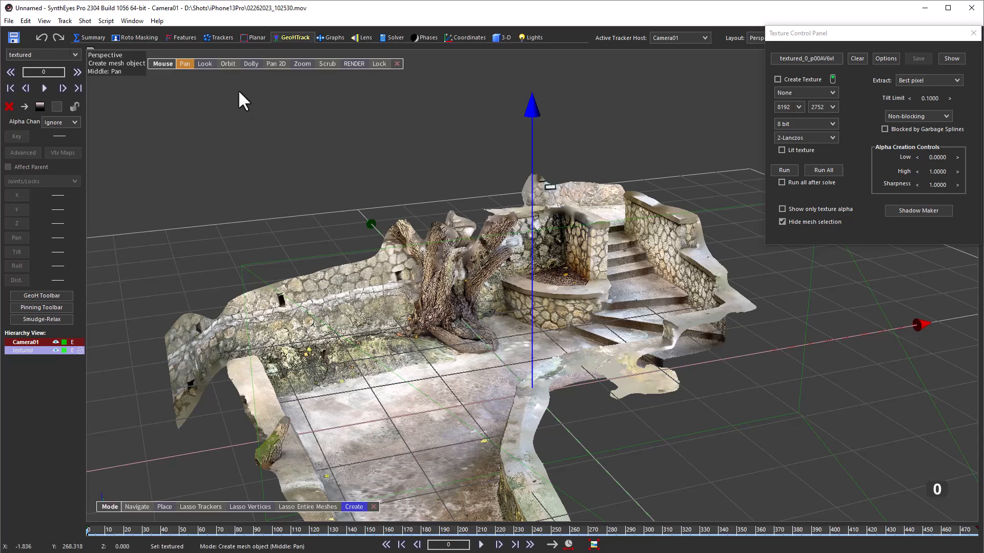
{"action": "right_click", "coordinate": [135, 163]}
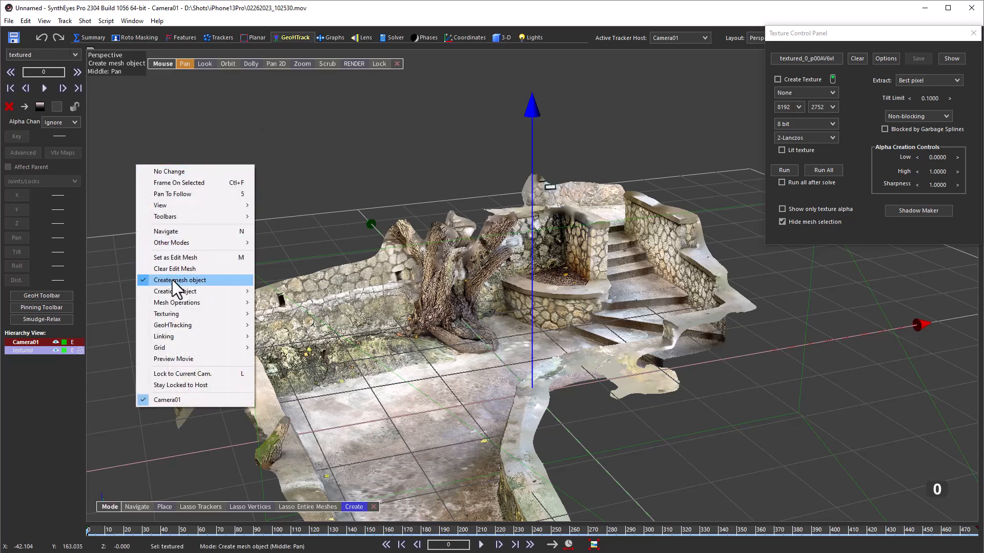
{"action": "mouse_move", "coordinate": [203, 291]}
{"action": "left_click", "coordinate": [272, 312]}
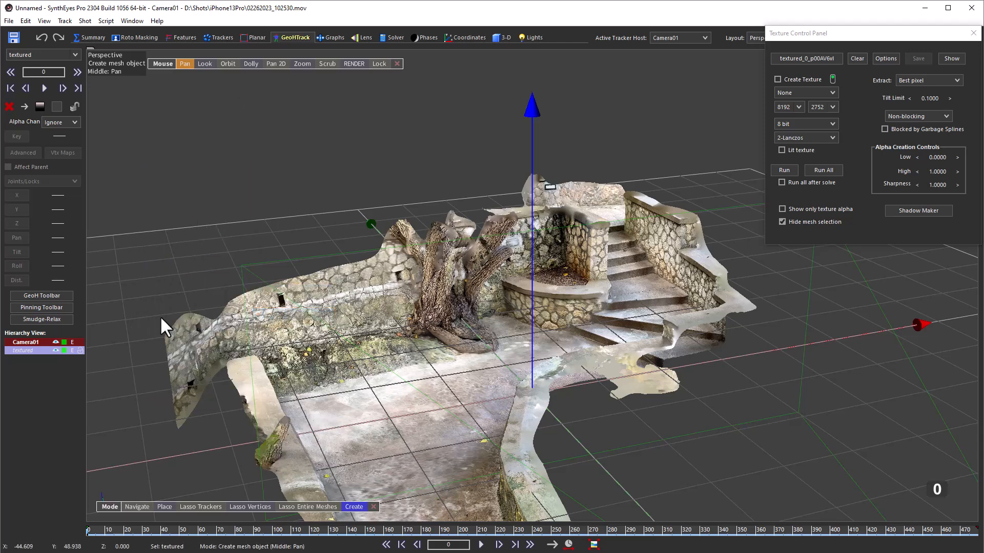
{"action": "left_click_drag", "start_coordinate": [119, 254], "coordinate": [976, 502]}
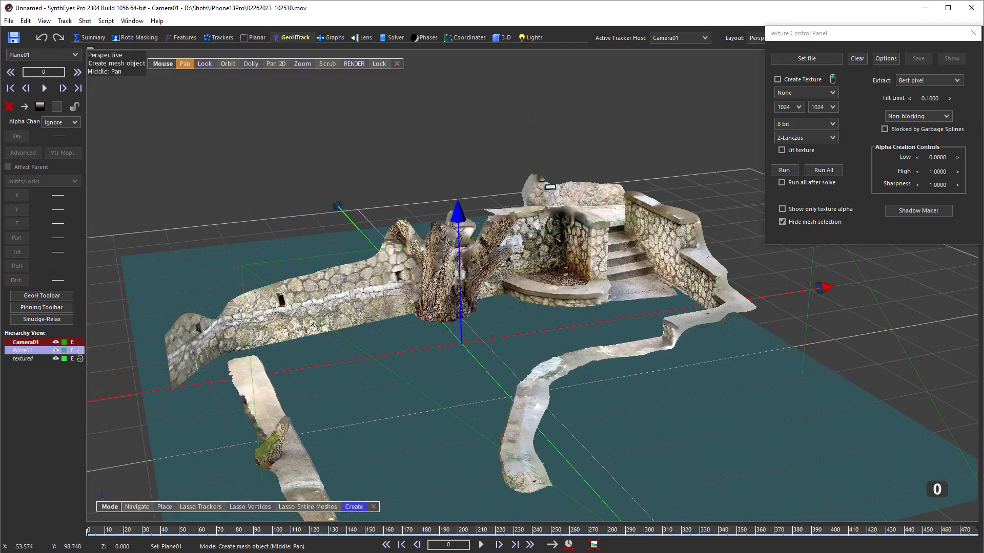
- Raise the stairway mesh vertically until its patio floor sits at the reference plane's level, and delete the plane
{"action": "left_click", "coordinate": [613, 249]}
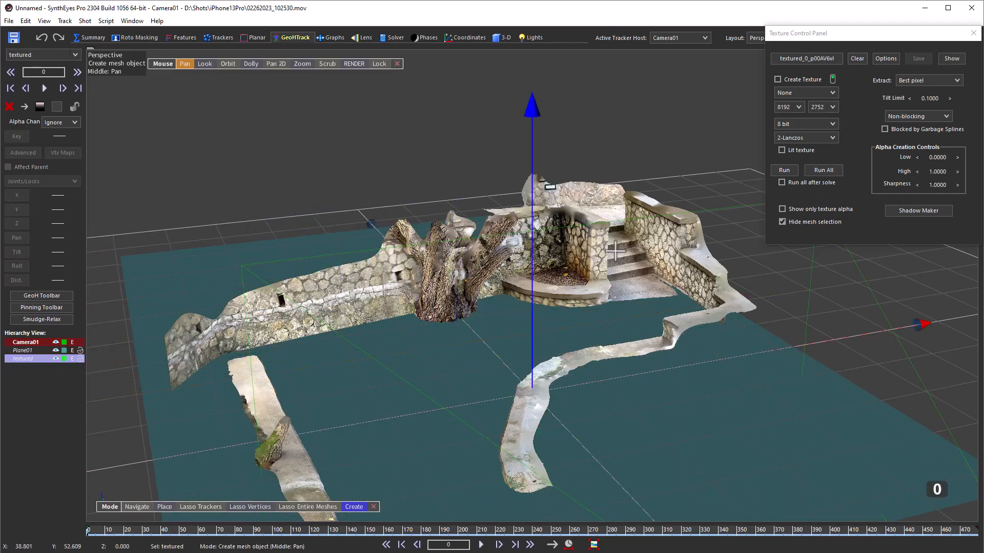
{"action": "left_click_drag", "start_coordinate": [533, 110], "coordinate": [530, 58]}
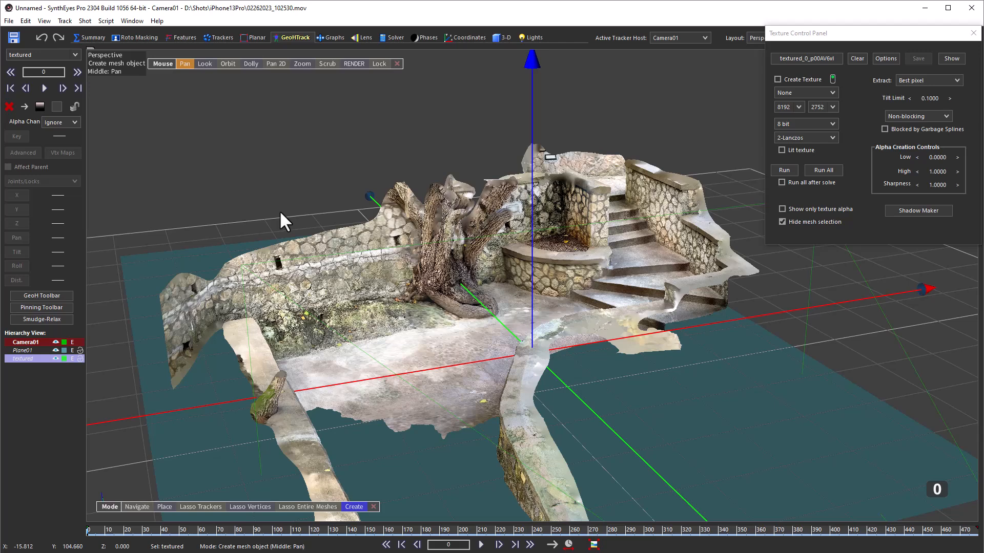
{"action": "left_click", "coordinate": [191, 440]}
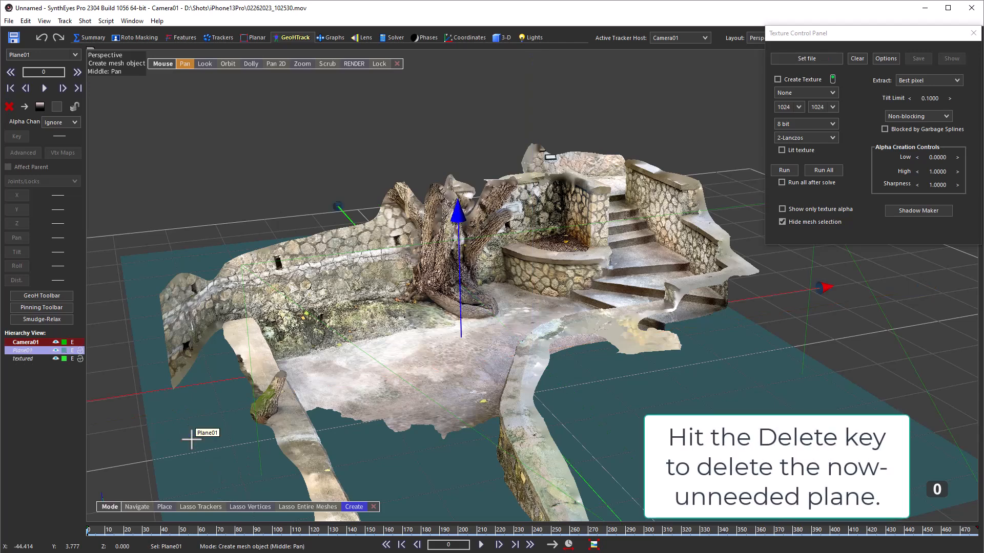
{"action": "key", "text": "Delete"}
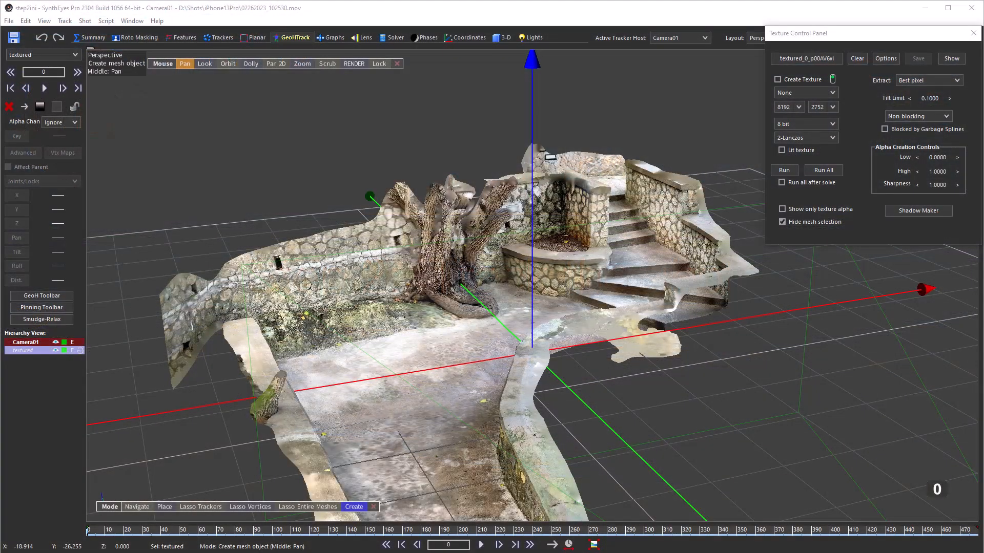
- Close the texture settings and hide the selected stairway mesh in the camera view of the feature detection workspace
{"action": "left_click", "coordinate": [972, 32]}
{"action": "left_click", "coordinate": [181, 38]}
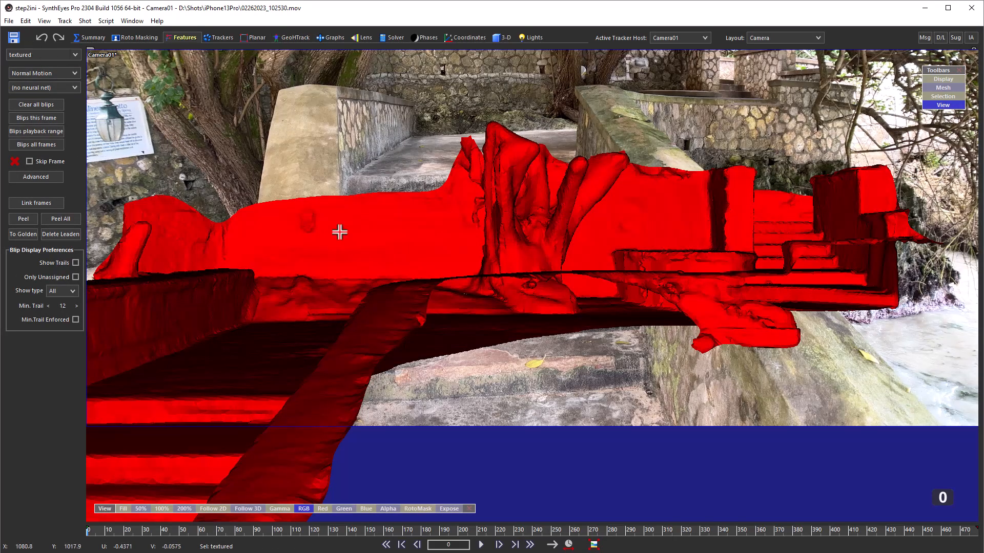
{"action": "left_click", "coordinate": [25, 20]}
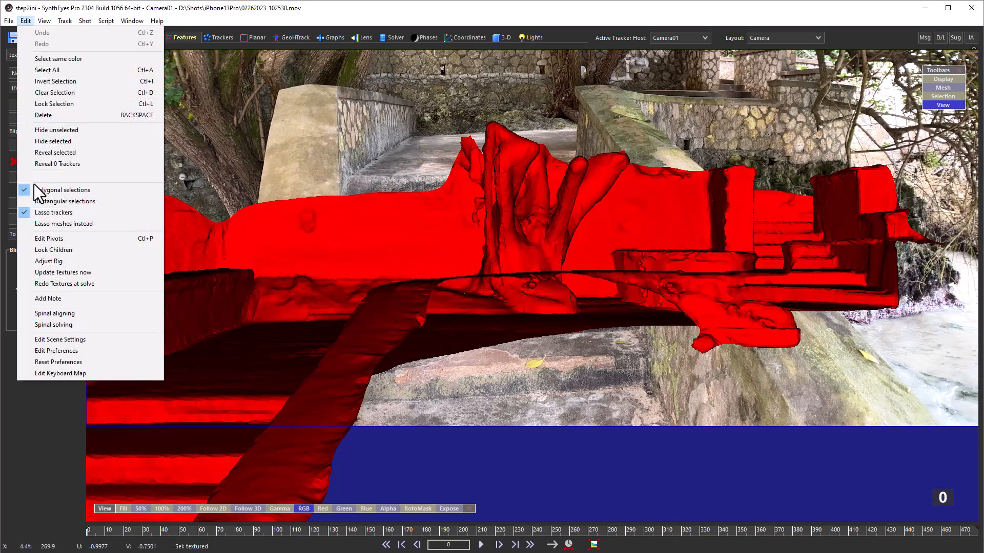
{"action": "left_click", "coordinate": [40, 141]}
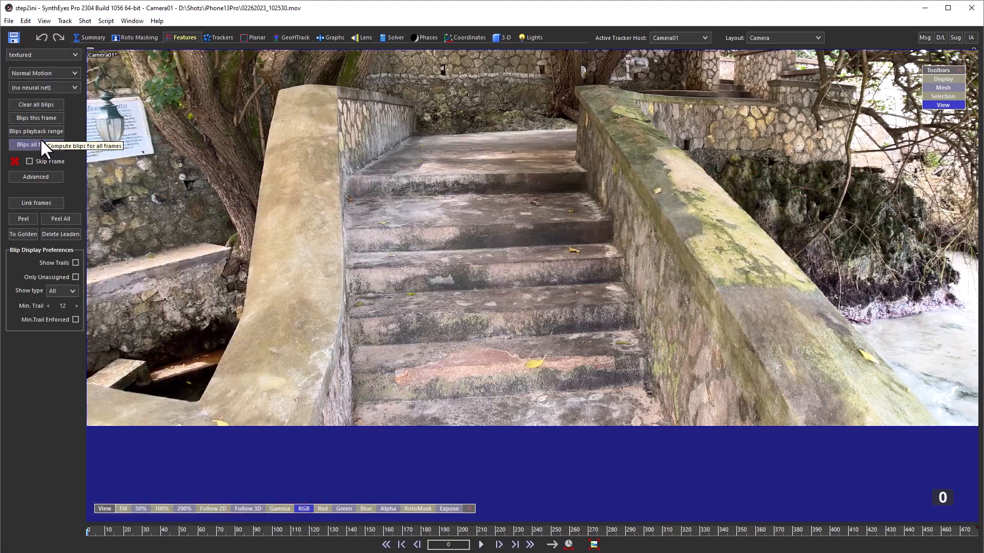
- In the advanced feature settings, set the maximum tracker count to 1000 and the minimum trackers per frame to 100
{"action": "left_click", "coordinate": [40, 176]}
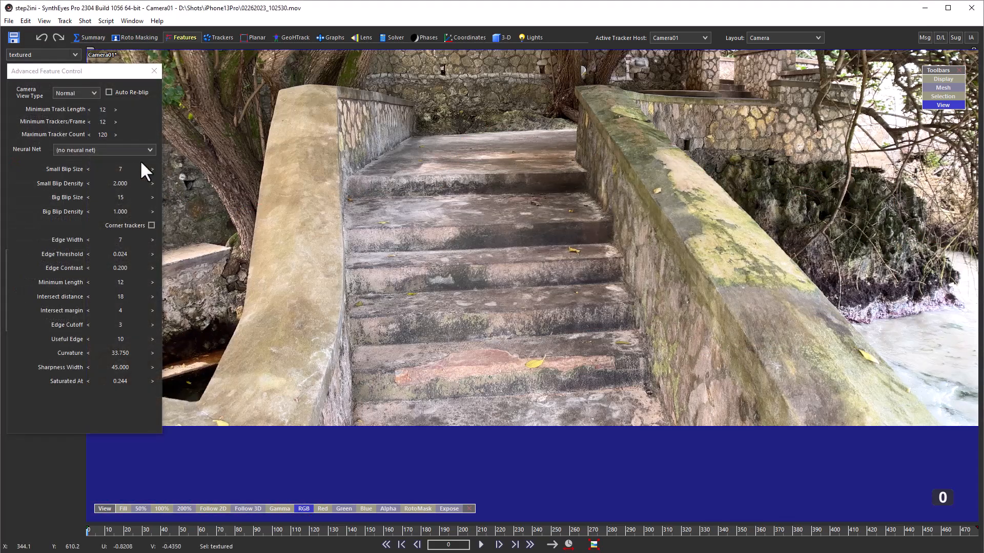
{"action": "double_click", "coordinate": [104, 135]}
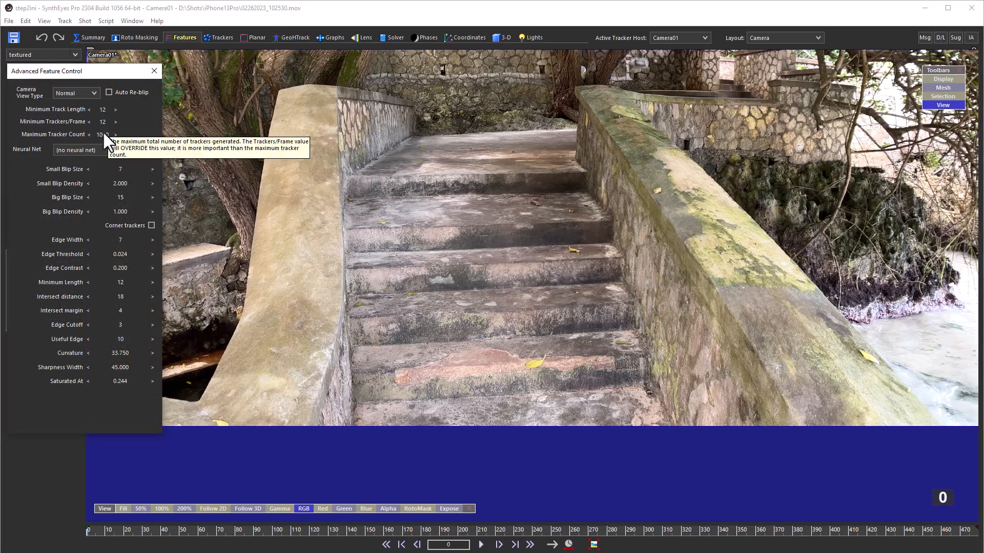
{"action": "double_click", "coordinate": [102, 121]}
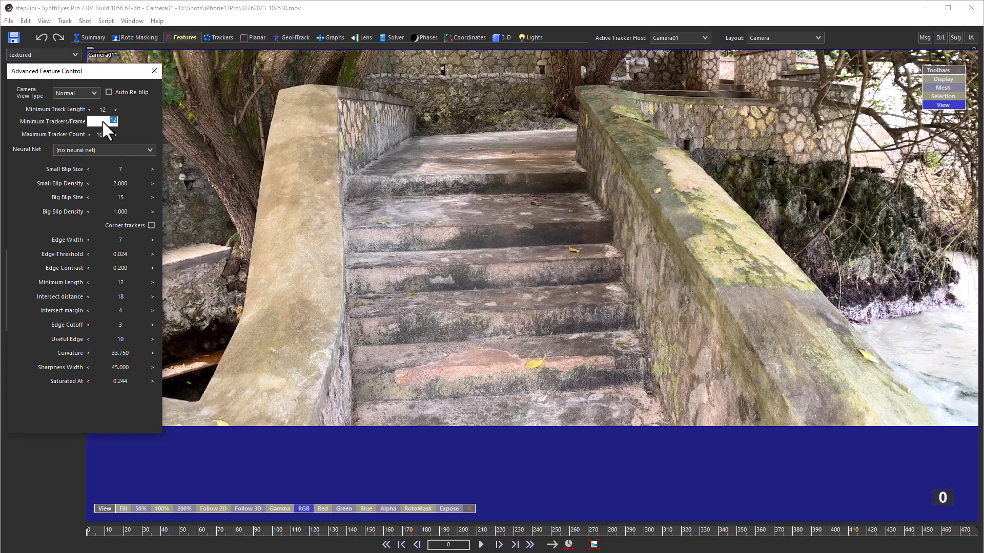
{"action": "key", "text": "Return"}
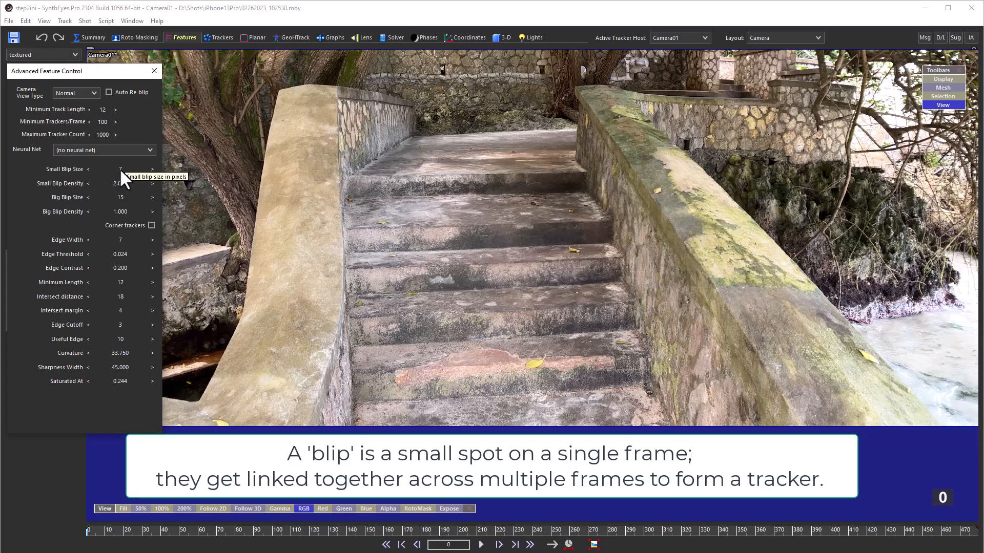
- Set the small blip size to 15 and the big blip size to 19, and close the advanced feature settings
{"action": "double_click", "coordinate": [121, 170]}
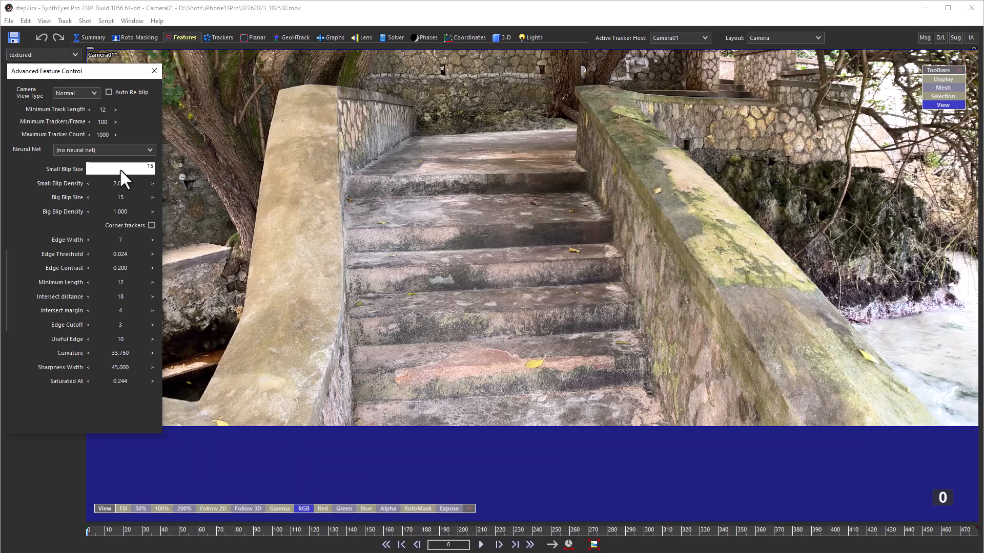
{"action": "key", "text": "Return"}
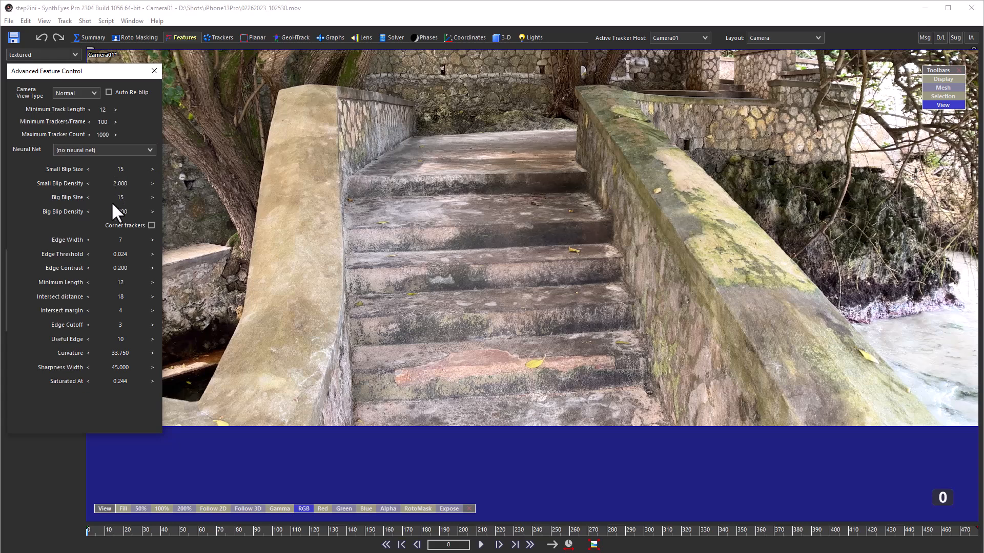
{"action": "left_click", "coordinate": [121, 196]}
{"action": "type", "text": "19"}
{"action": "key", "text": "Return"}
{"action": "left_click", "coordinate": [153, 70]}
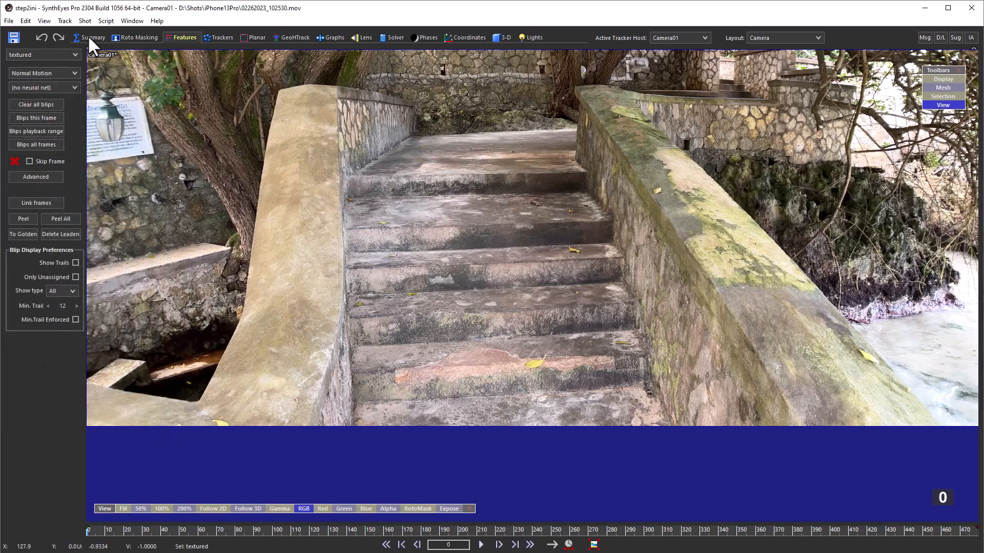
- Run the auto-tracker on the shot, review the trackers across the timeline, and return to frame 0 with the exposure reset
{"action": "left_click", "coordinate": [89, 37]}
{"action": "left_click", "coordinate": [42, 197]}
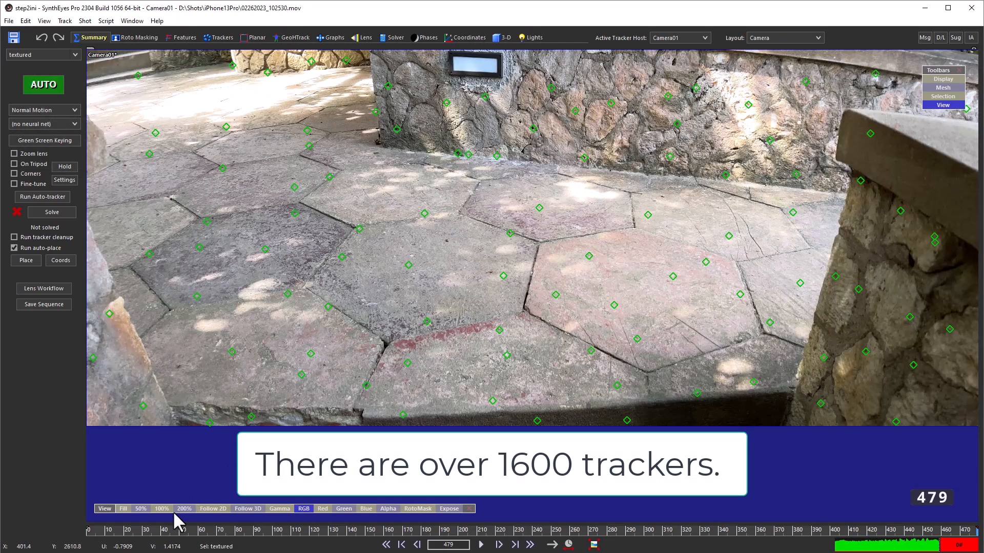
{"action": "left_click_drag", "start_coordinate": [121, 533], "coordinate": [229, 504]}
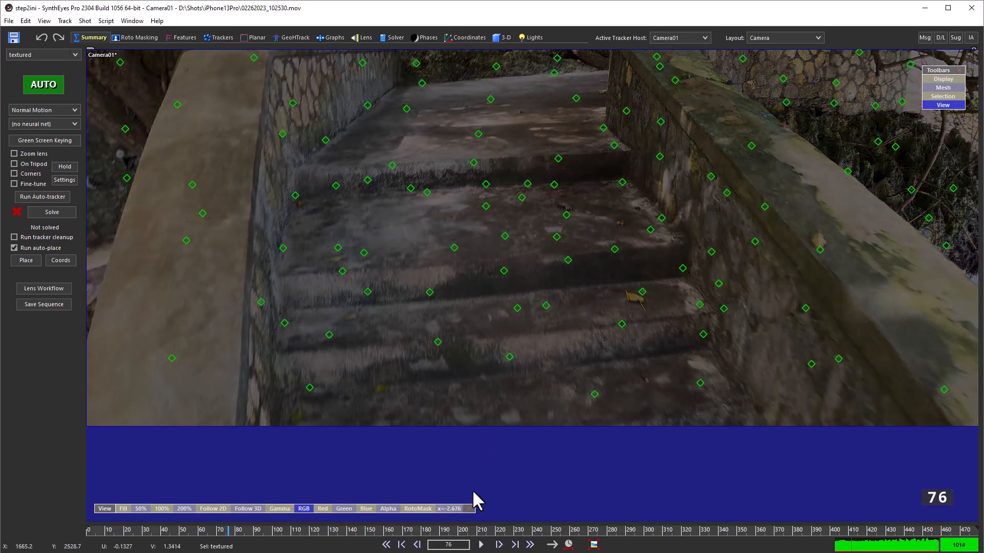
{"action": "left_click_drag", "start_coordinate": [292, 529], "coordinate": [635, 478]}
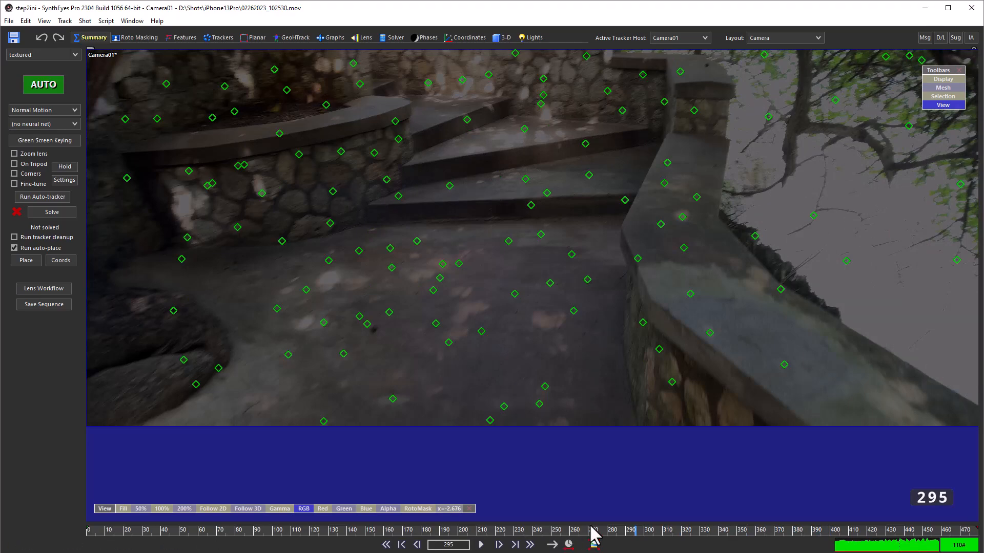
{"action": "left_click_drag", "start_coordinate": [597, 533], "coordinate": [81, 515]}
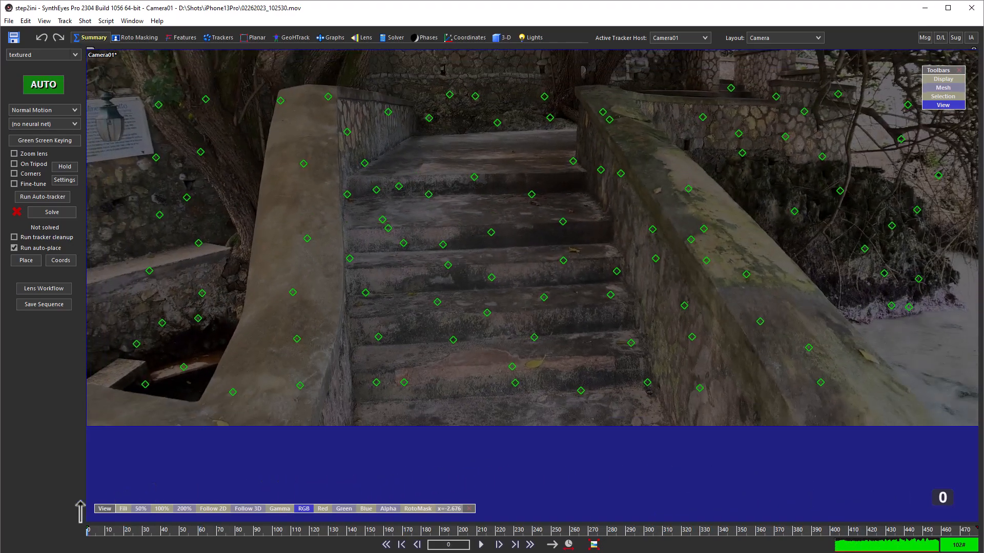
{"action": "right_click", "coordinate": [445, 506]}
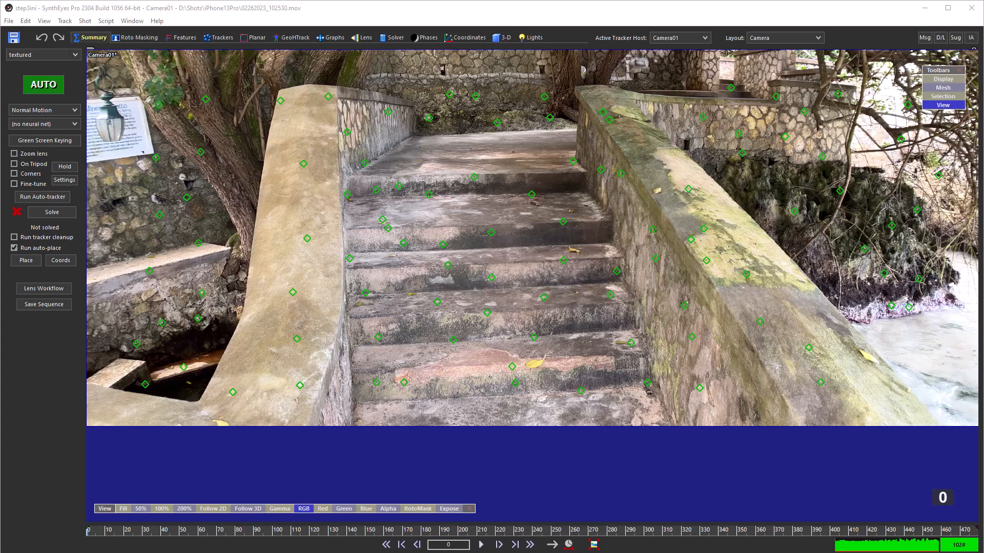
- Set the solver's lens model to the standard anamorphic merged 6th-order type and display its coefficient controls
{"action": "left_click", "coordinate": [402, 37]}
{"action": "left_click", "coordinate": [23, 332]}
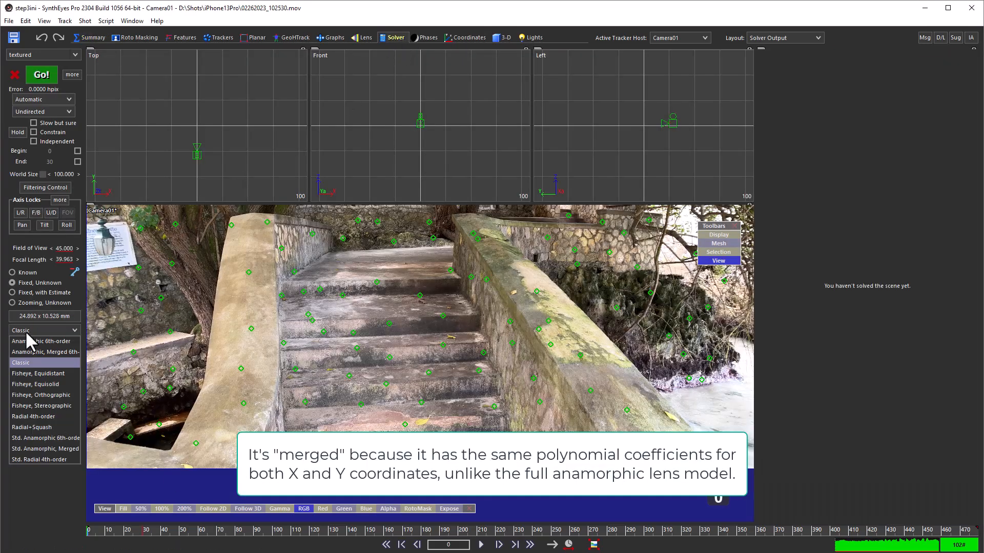
{"action": "left_click", "coordinate": [37, 446]}
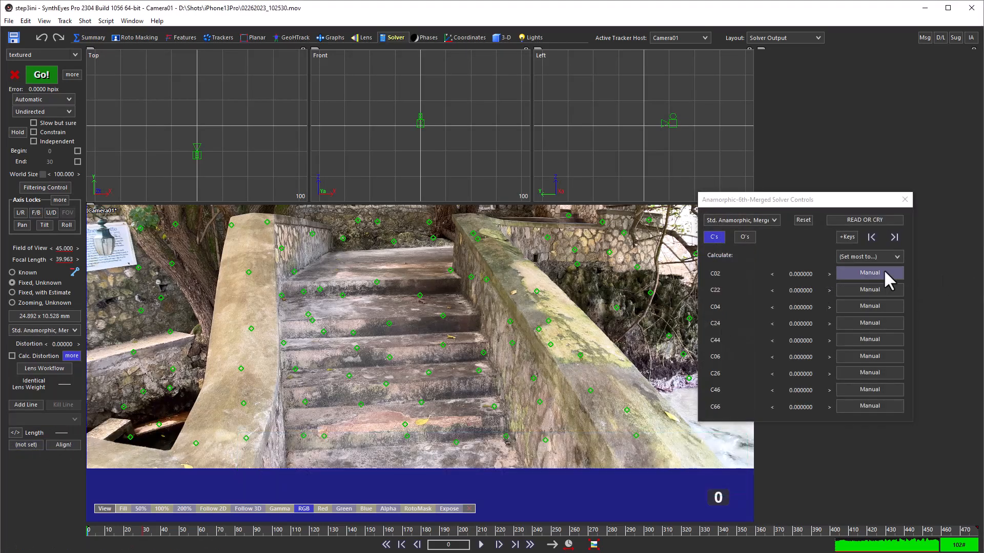
- Set the lens coefficients C02, C22 and C04 to be calculated, and solve the camera
{"action": "left_click", "coordinate": [858, 274]}
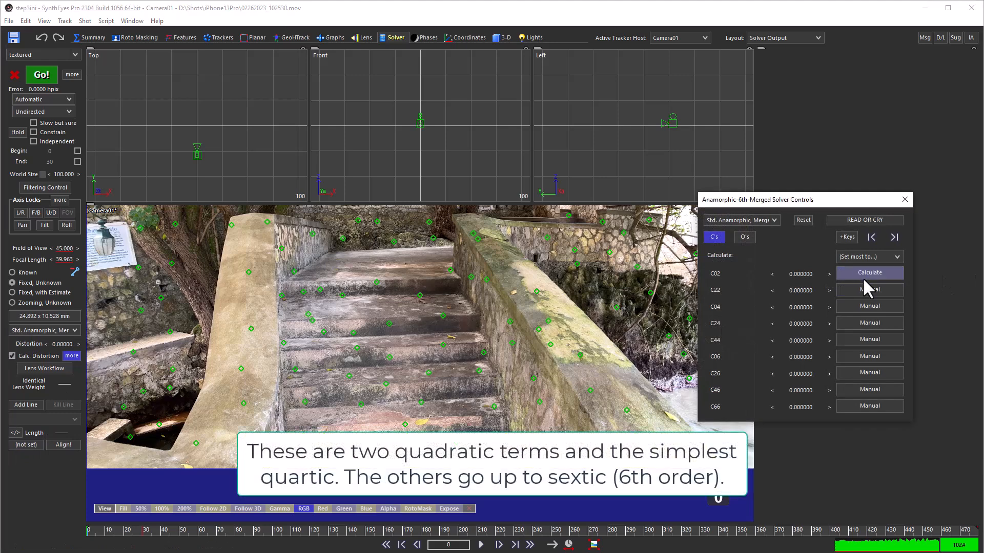
{"action": "left_click", "coordinate": [862, 287]}
{"action": "left_click", "coordinate": [862, 303]}
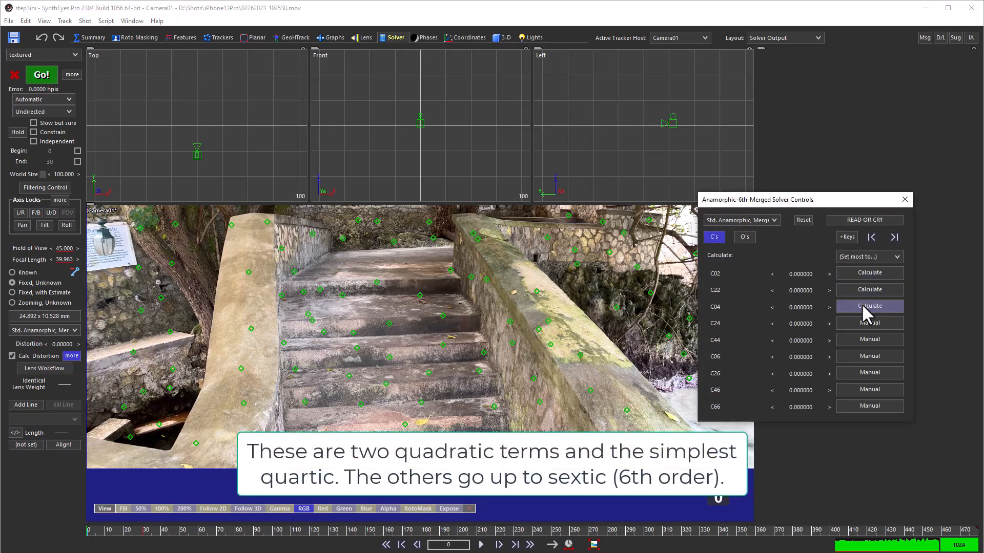
{"action": "left_click", "coordinate": [41, 75]}
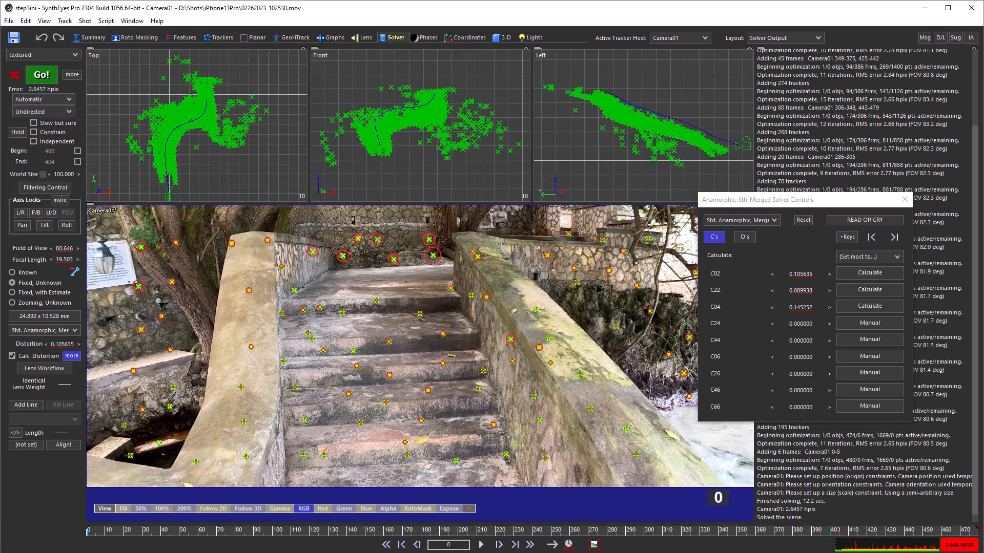
- Examine the curves of all trackers together in the graph editor, including the maximum-error entry
{"action": "left_click_drag", "start_coordinate": [99, 533], "coordinate": [80, 552]}
{"action": "left_click", "coordinate": [333, 37]}
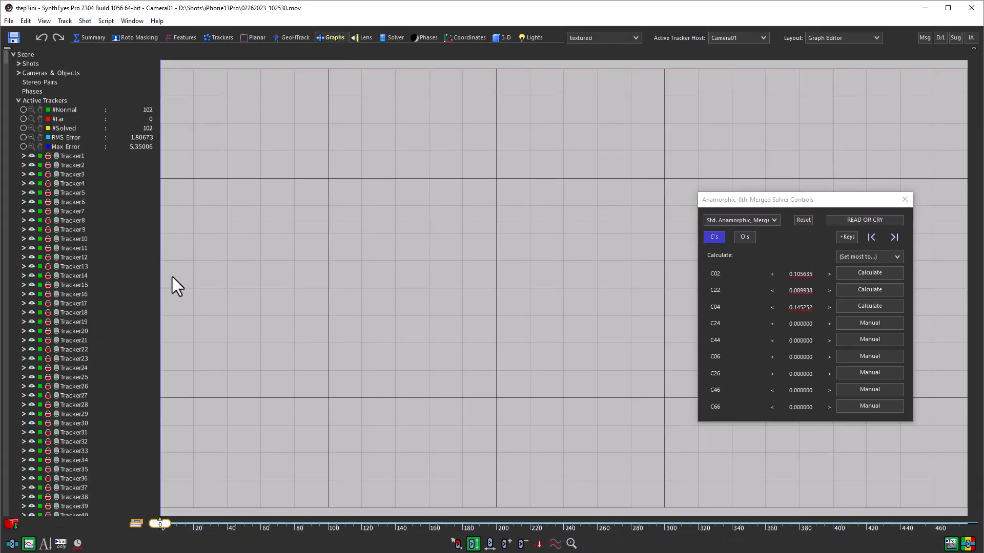
{"action": "key", "text": "ctrl+a"}
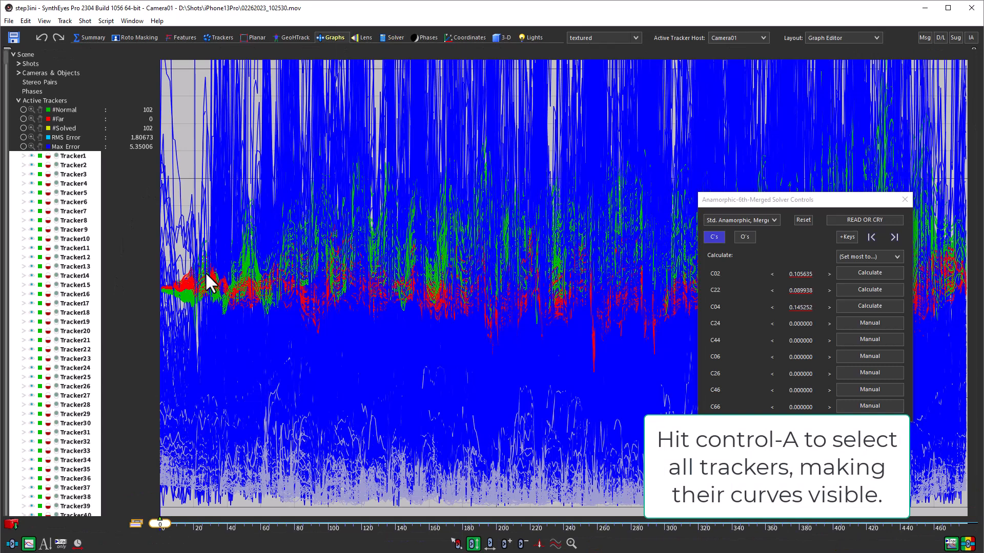
{"action": "left_click", "coordinate": [23, 146]}
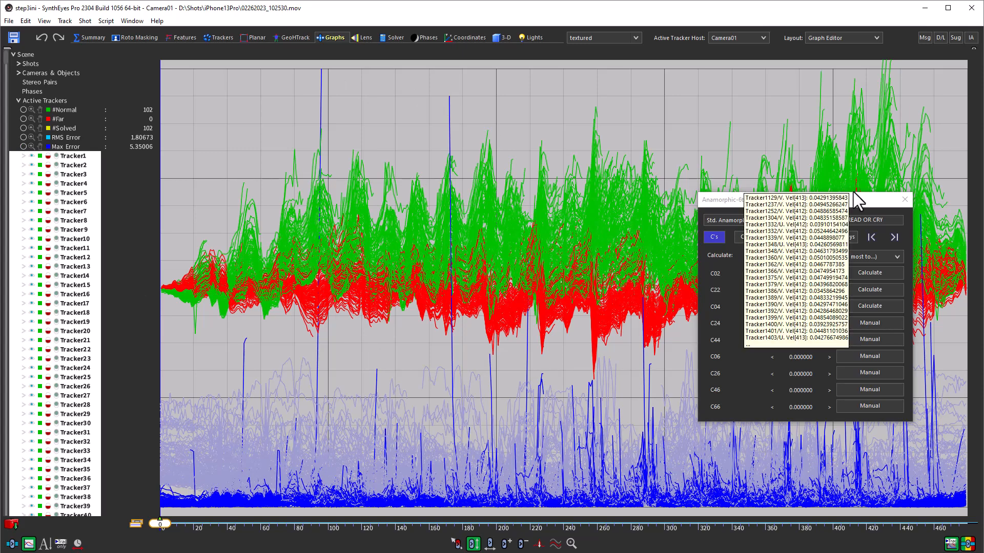
- Clean up the auto trackers by clearing only bad frames, with a threshold of 15 hpix and all other deletion options disabled
{"action": "left_click", "coordinate": [63, 21]}
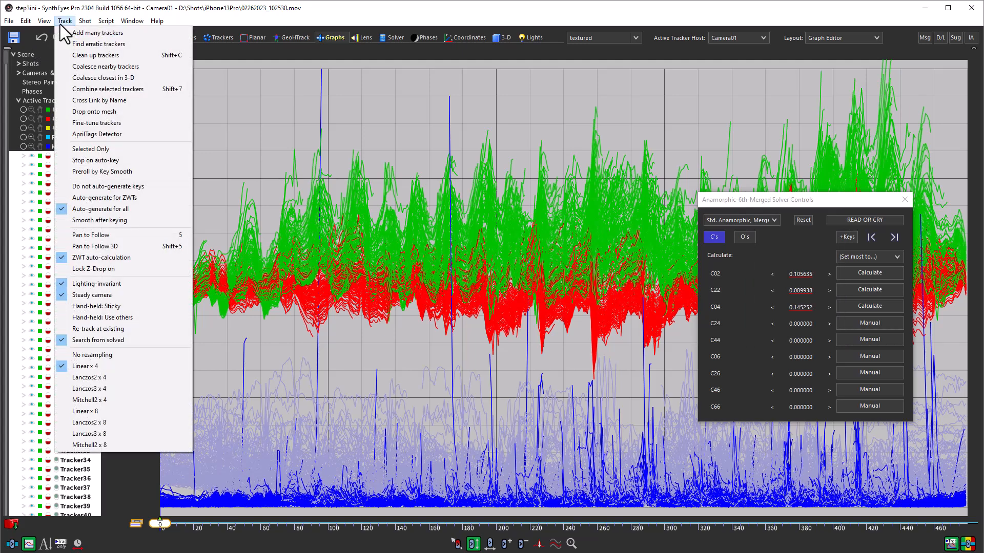
{"action": "left_click", "coordinate": [80, 56]}
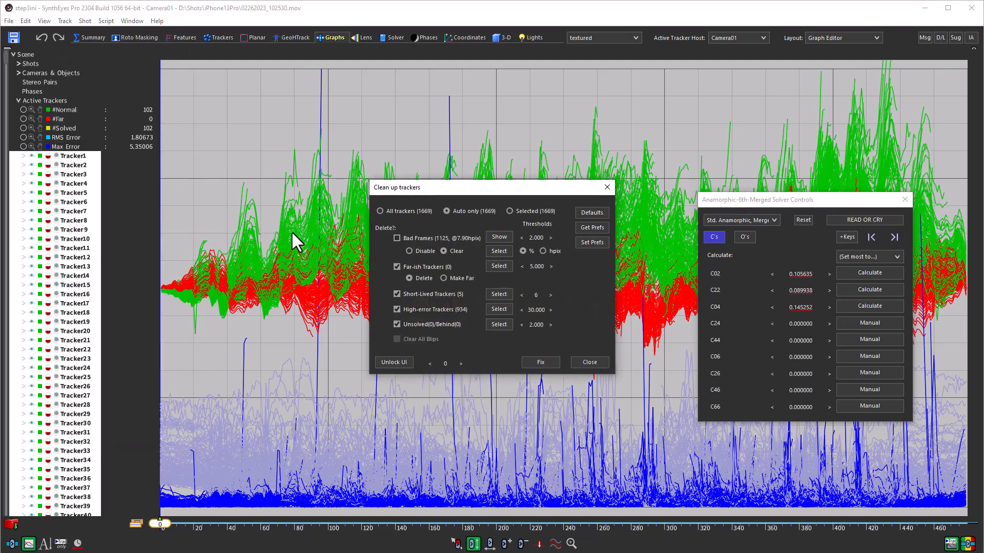
{"action": "left_click", "coordinate": [397, 267]}
{"action": "left_click", "coordinate": [542, 251]}
{"action": "double_click", "coordinate": [536, 238]}
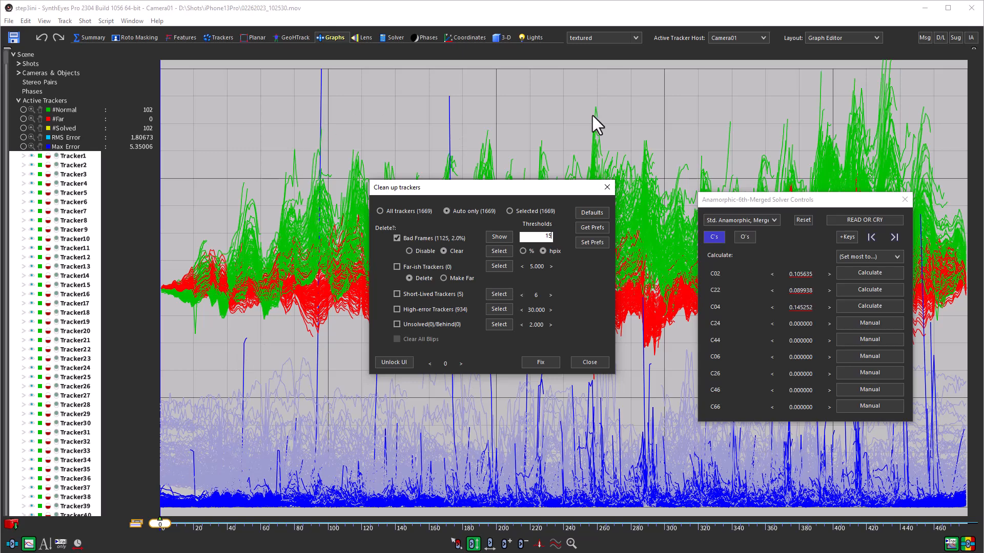
{"action": "left_click", "coordinate": [539, 362]}
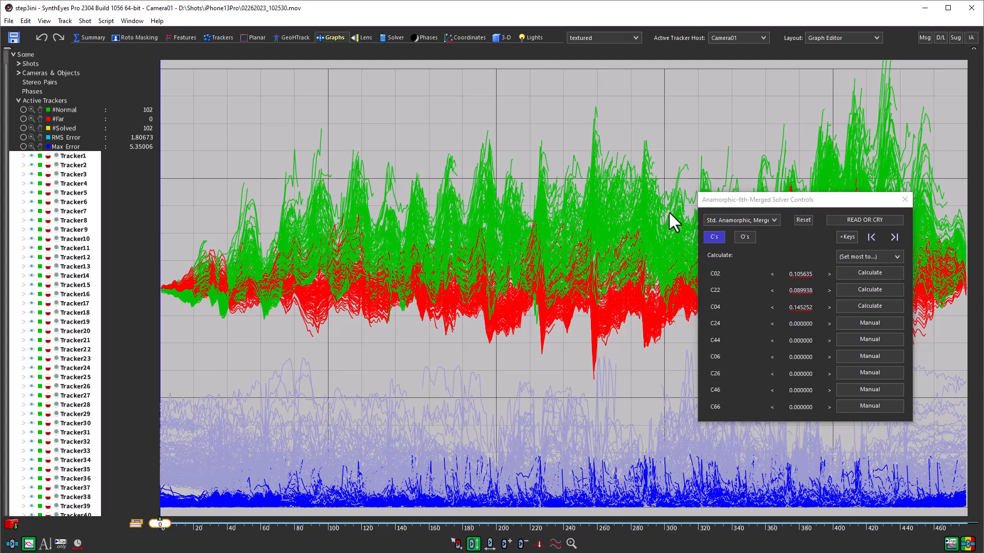
- Set the remaining lens coefficients C24, C44, C06, C26, C46 and C66 to be calculated by the solver
{"action": "left_click", "coordinate": [391, 37]}
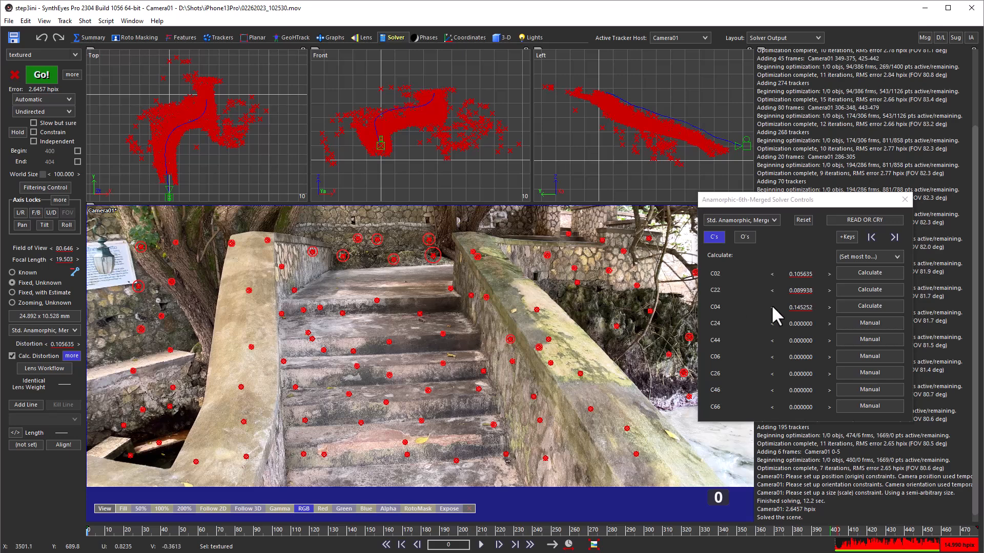
{"action": "left_click", "coordinate": [853, 321]}
{"action": "left_click", "coordinate": [853, 336]}
{"action": "left_click", "coordinate": [852, 352]}
{"action": "left_click", "coordinate": [856, 371]}
{"action": "left_click", "coordinate": [855, 388]}
{"action": "left_click", "coordinate": [852, 403]}
- Set the lens offset parameters HCTR, VCTR, VSCL and ROT to be calculated by the solver
{"action": "left_click", "coordinate": [743, 239]}
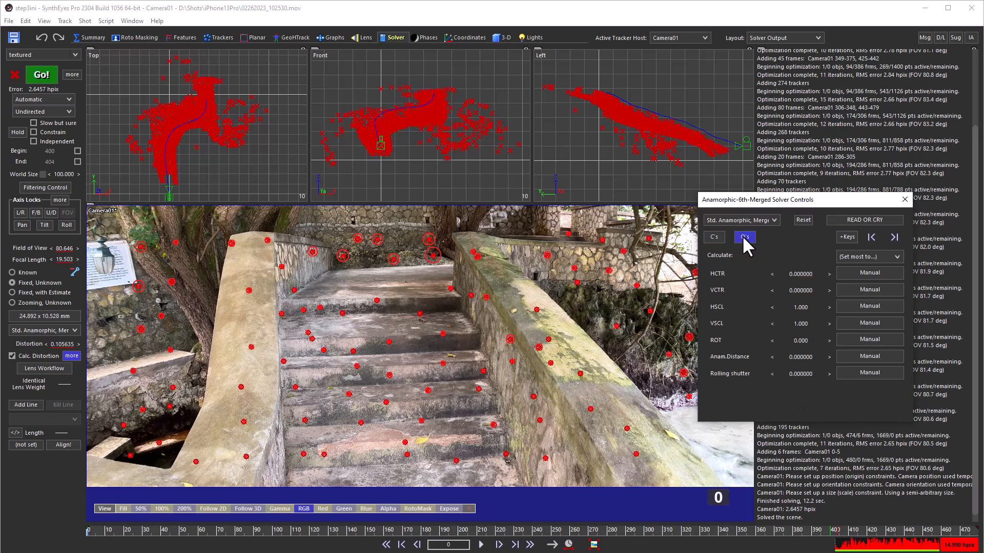
{"action": "left_click", "coordinate": [849, 270]}
{"action": "left_click", "coordinate": [850, 284]}
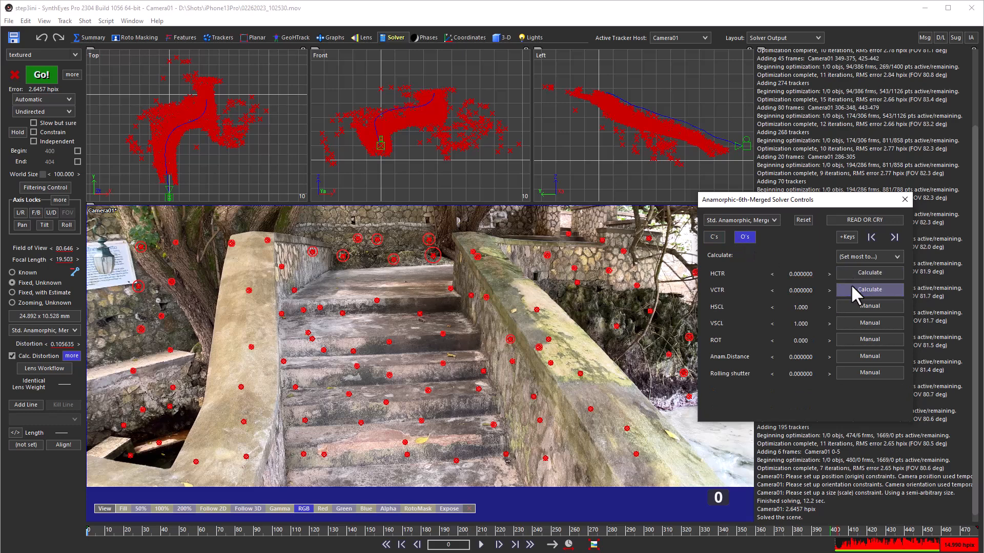
{"action": "left_click", "coordinate": [859, 324]}
{"action": "left_click", "coordinate": [864, 340]}
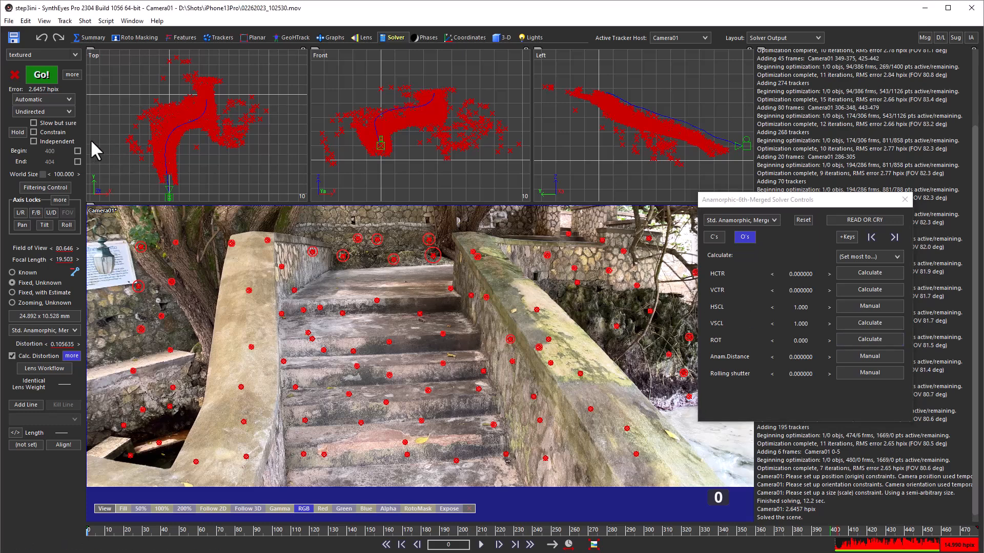
- Change the solving mode to Refine and re-solve the camera
{"action": "left_click", "coordinate": [28, 99]}
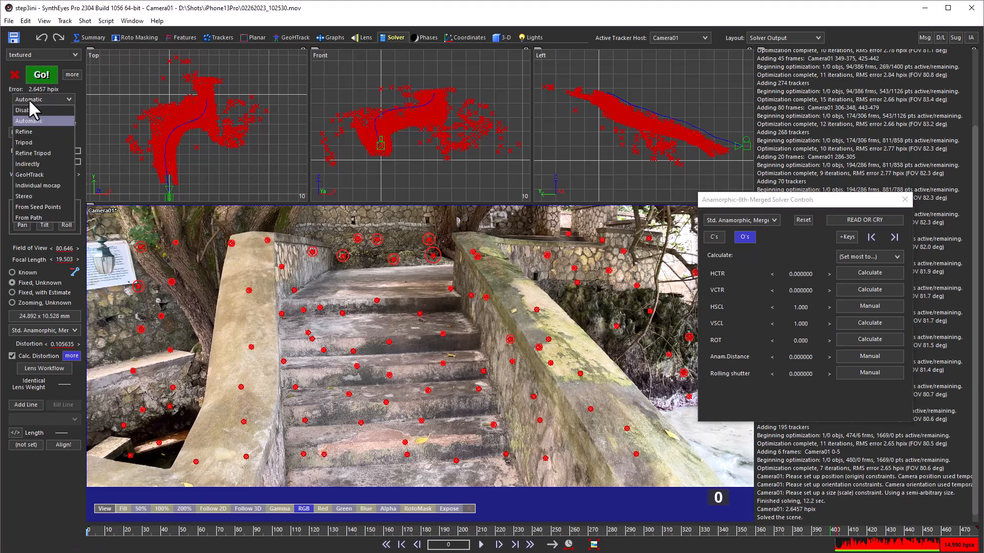
{"action": "left_click", "coordinate": [31, 131]}
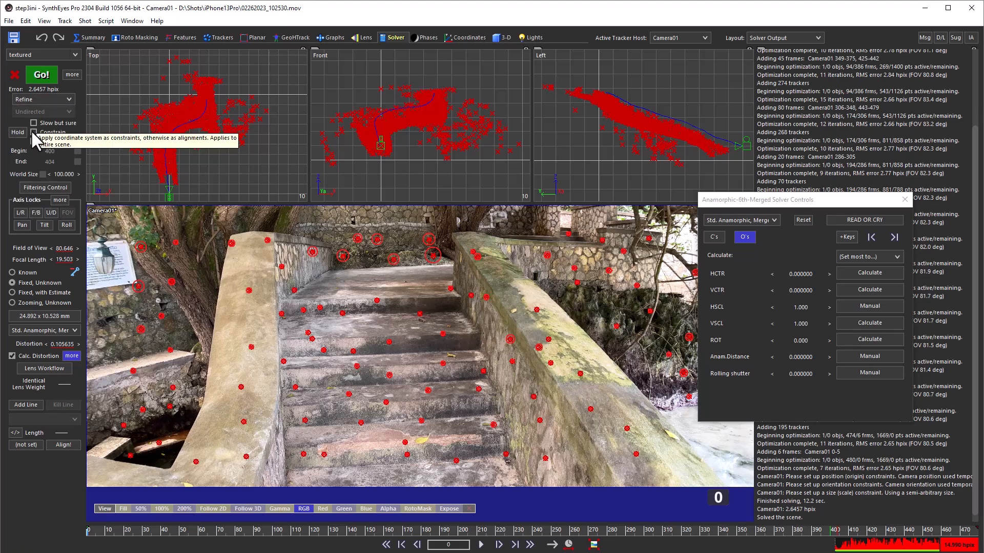
{"action": "left_click", "coordinate": [39, 76]}
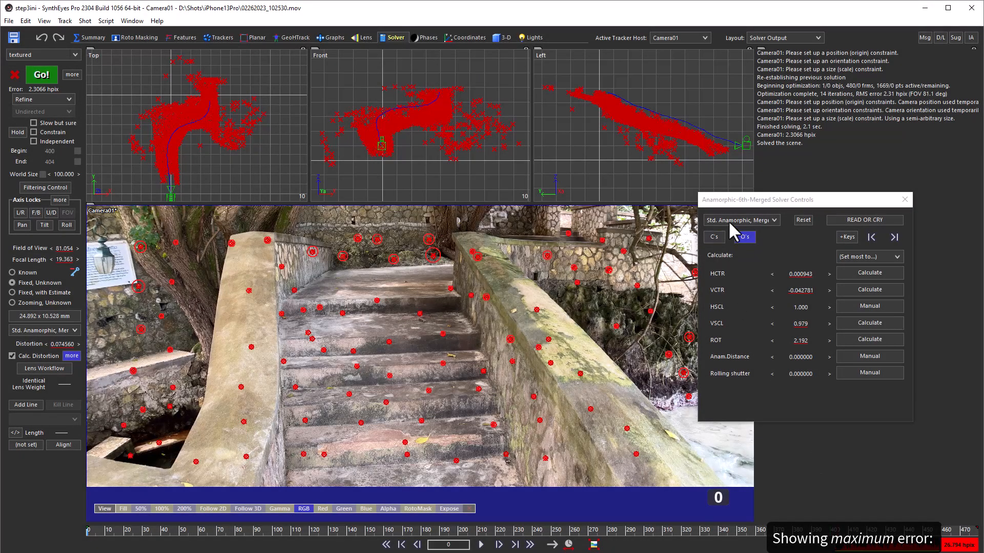
- Switch the lens model to Std. Anamorphic 6th-order, check its Y coefficients, and refine the camera solve again
{"action": "left_click", "coordinate": [727, 220]}
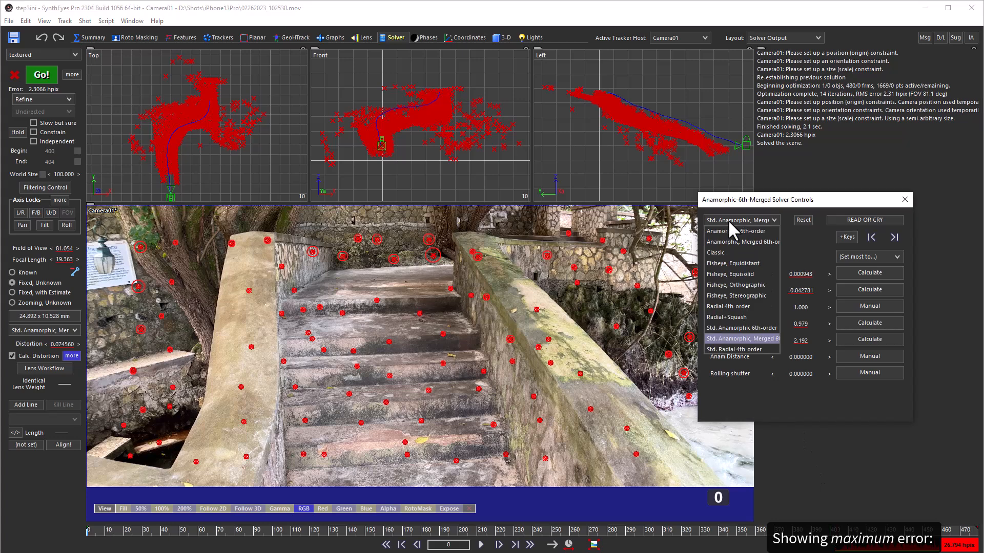
{"action": "left_click", "coordinate": [744, 328]}
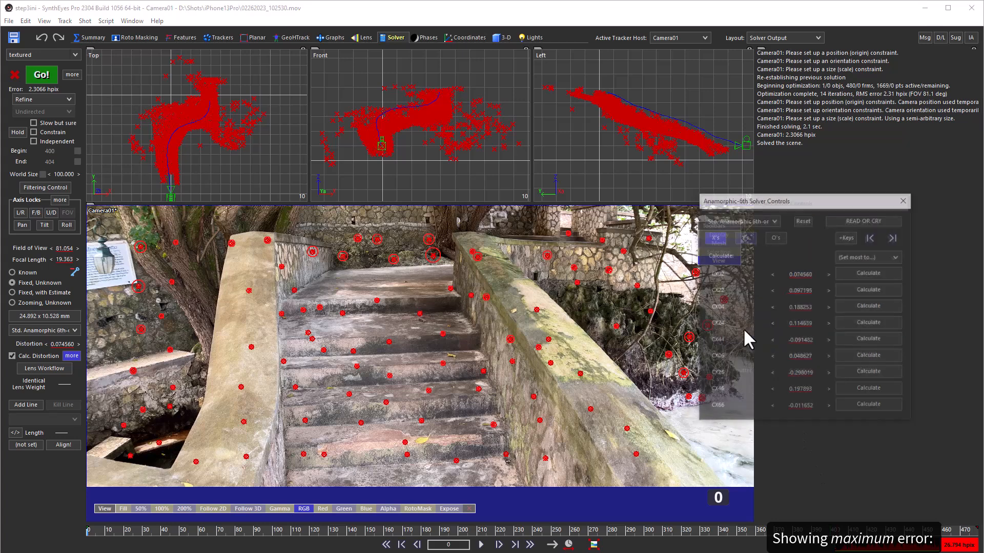
{"action": "left_click", "coordinate": [741, 237]}
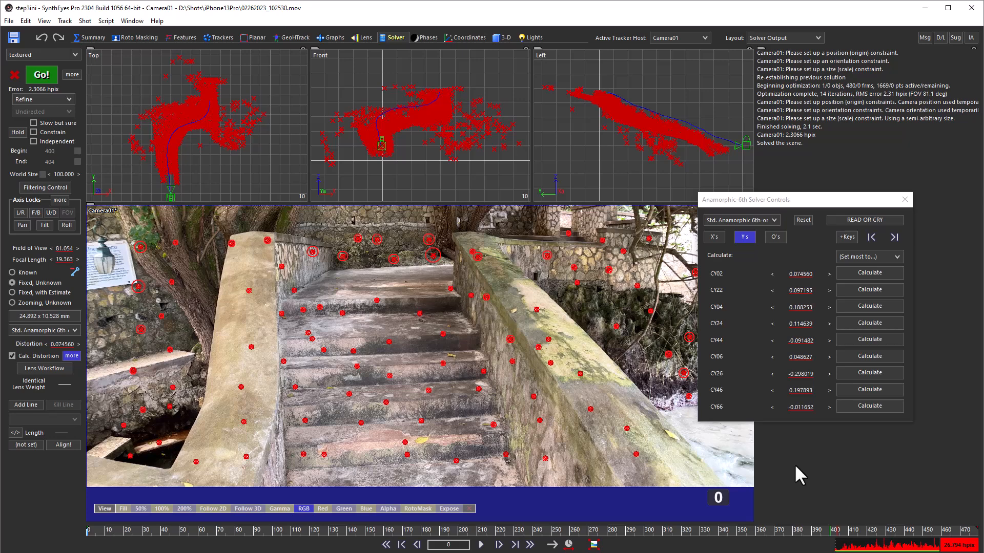
{"action": "left_click", "coordinate": [40, 76]}
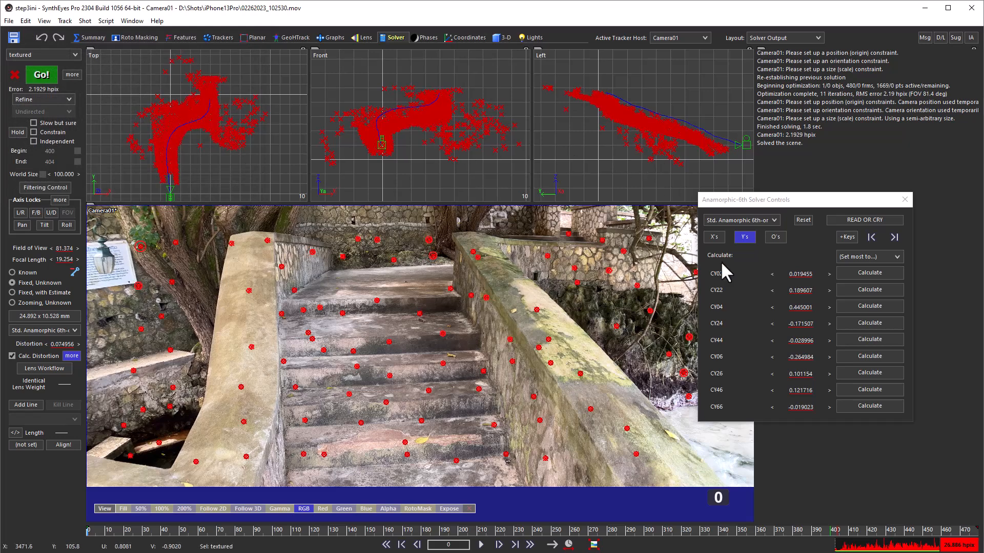
- Review the solved X, Y and other lens coefficients, and close the lens solver controls
{"action": "left_click", "coordinate": [714, 237]}
{"action": "left_click", "coordinate": [742, 237]}
{"action": "left_click", "coordinate": [717, 239]}
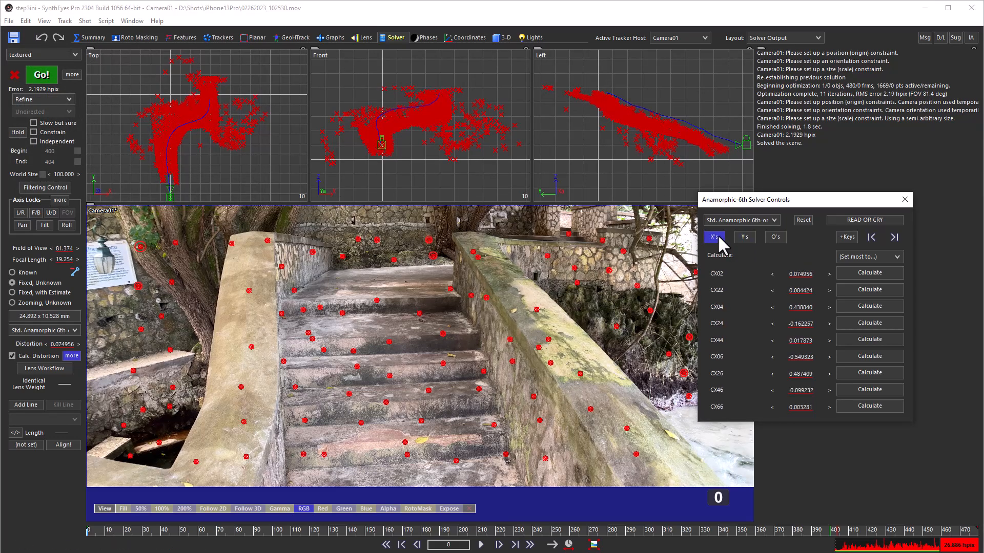
{"action": "left_click", "coordinate": [771, 236]}
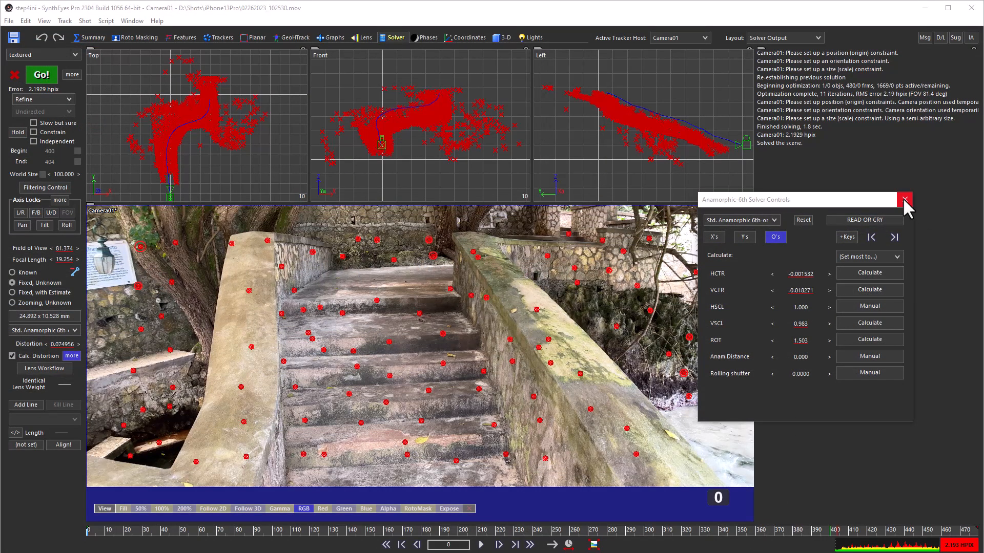
{"action": "left_click", "coordinate": [904, 199]}
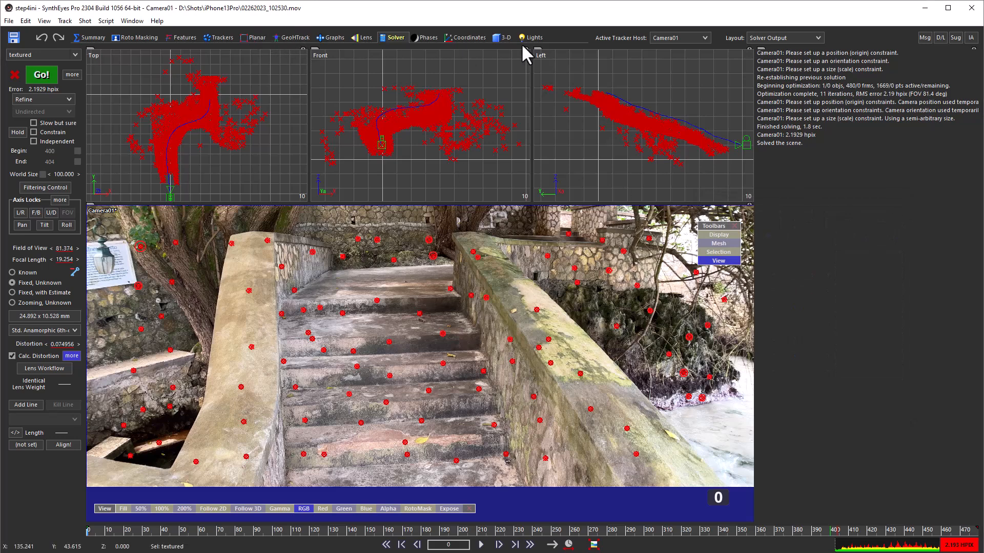
- Deselect all trackers and make the textured scan mesh visible using a floating hierarchy view in the 3-D room
{"action": "left_click", "coordinate": [507, 37]}
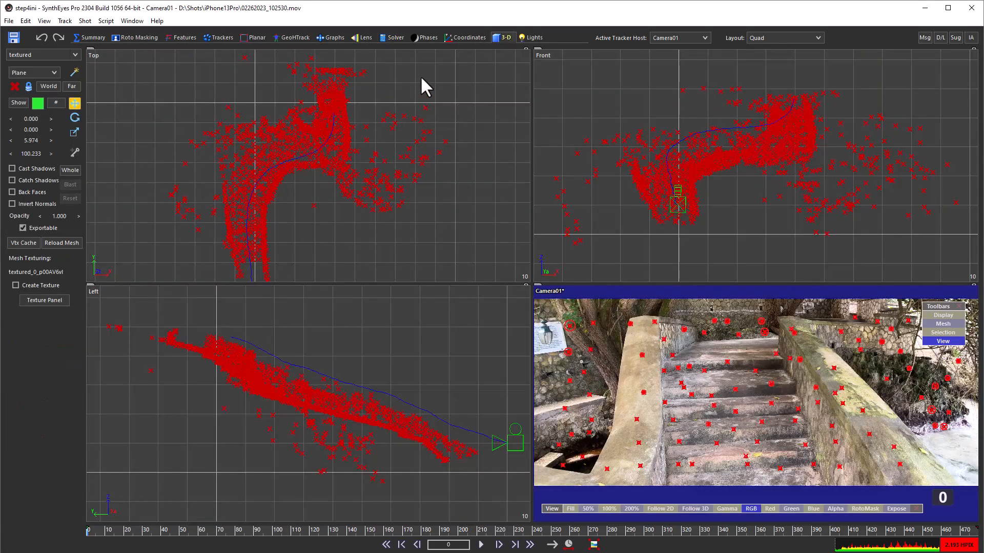
{"action": "left_click", "coordinate": [421, 72]}
{"action": "left_click", "coordinate": [132, 21]}
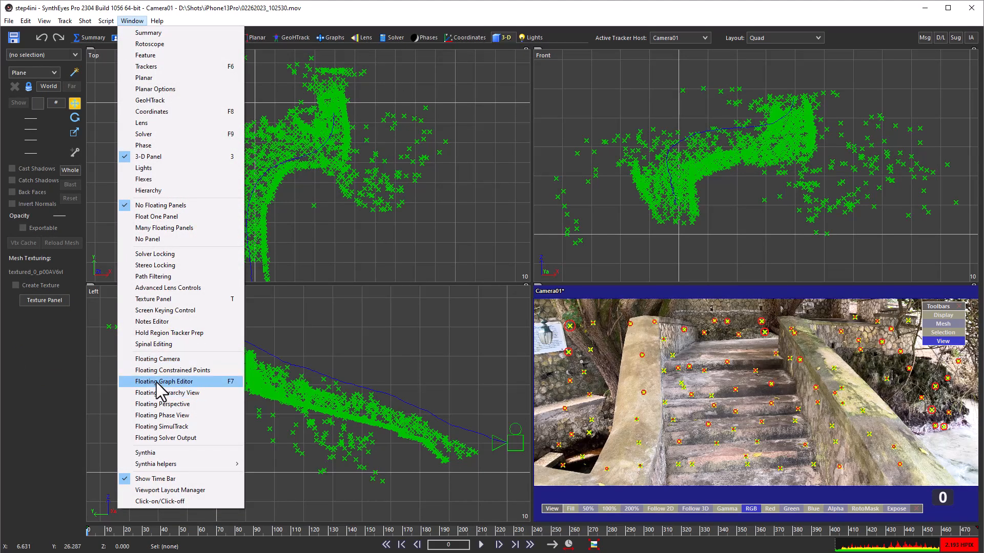
{"action": "left_click", "coordinate": [155, 393]}
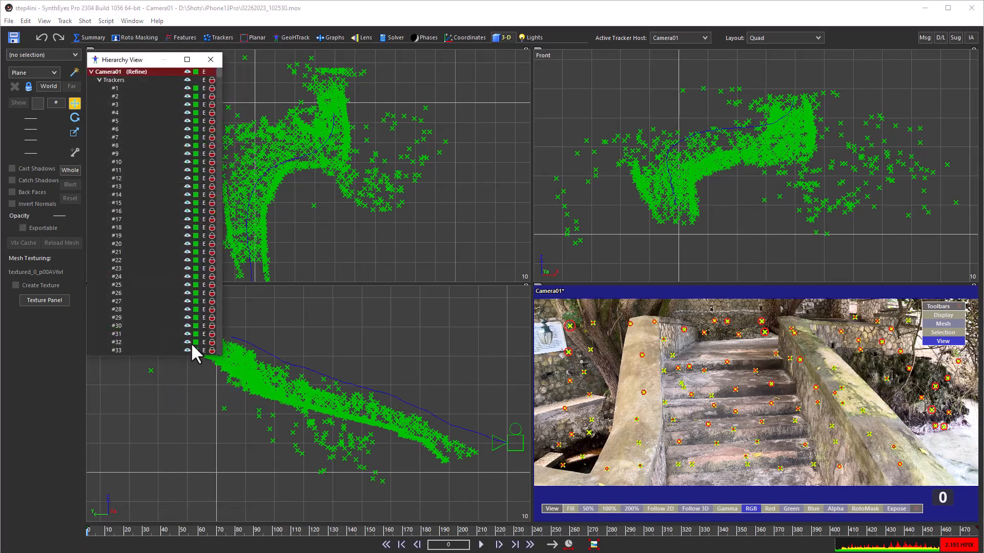
{"action": "left_click", "coordinate": [100, 79]}
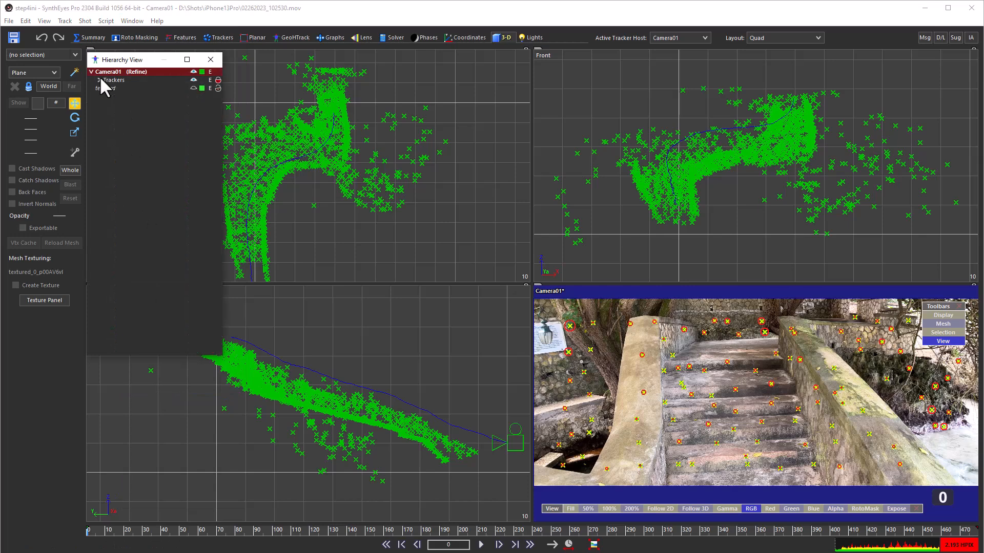
{"action": "left_click", "coordinate": [193, 89]}
{"action": "left_click", "coordinate": [211, 59]}
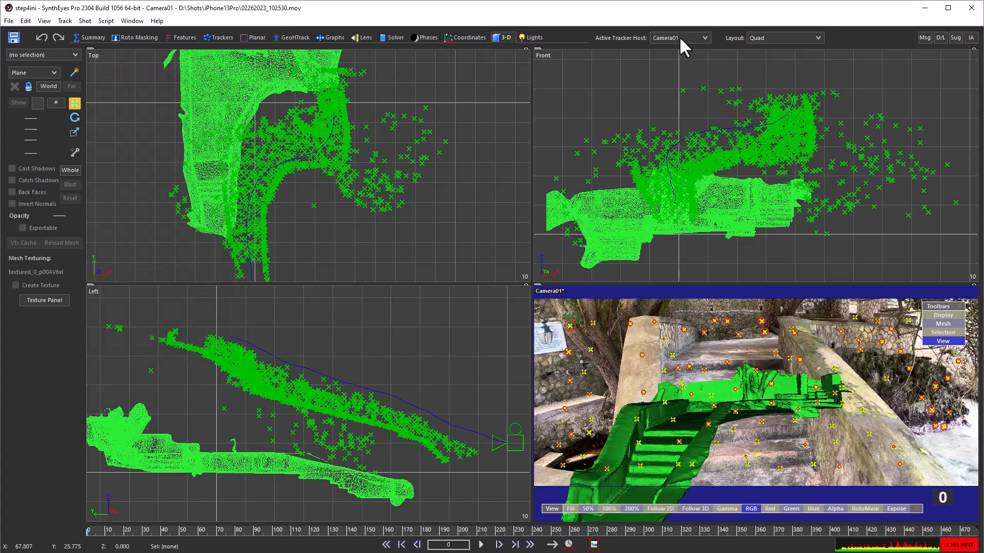
- Use the Camera & Perspective layout, and hide the meshes in the camera view
{"action": "left_click", "coordinate": [769, 38]}
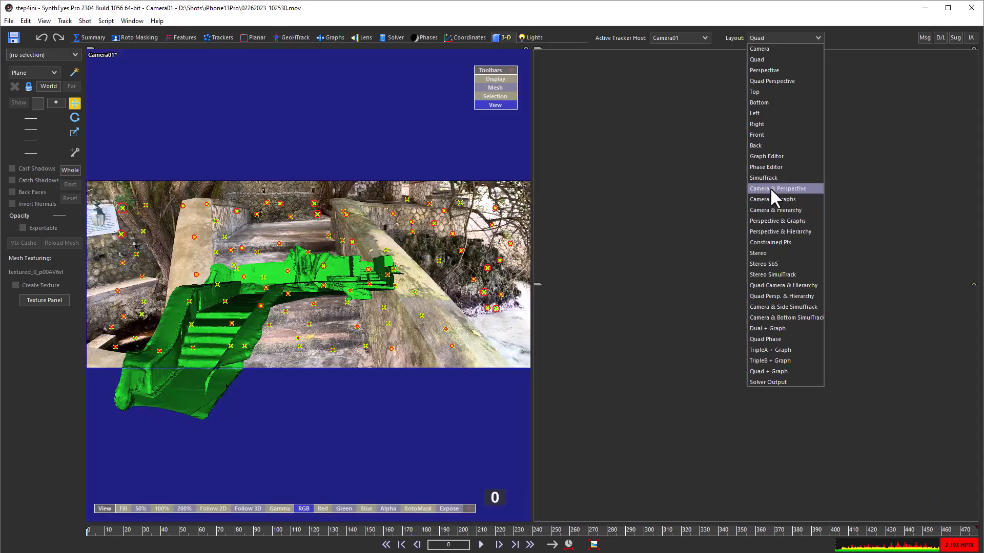
{"action": "left_click", "coordinate": [775, 190]}
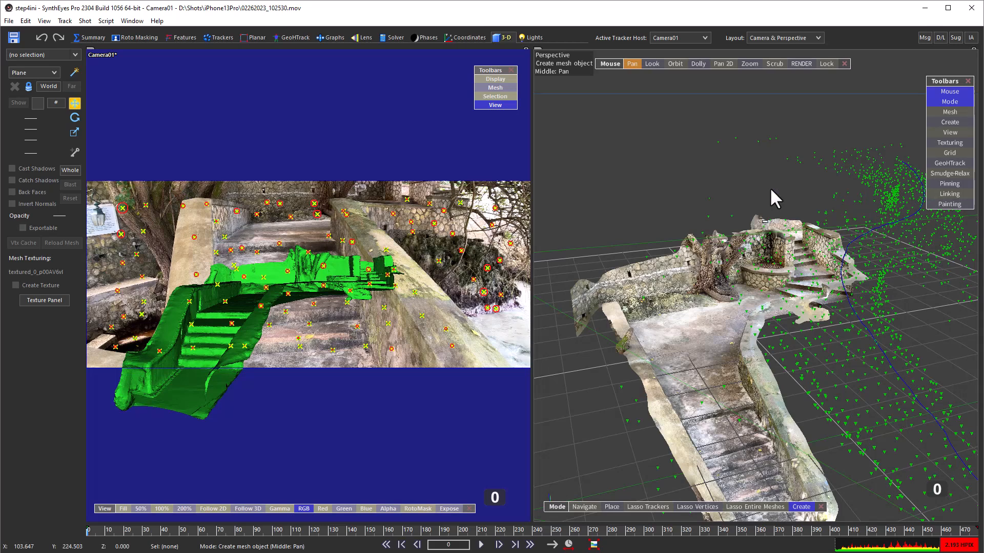
{"action": "right_click", "coordinate": [283, 118]}
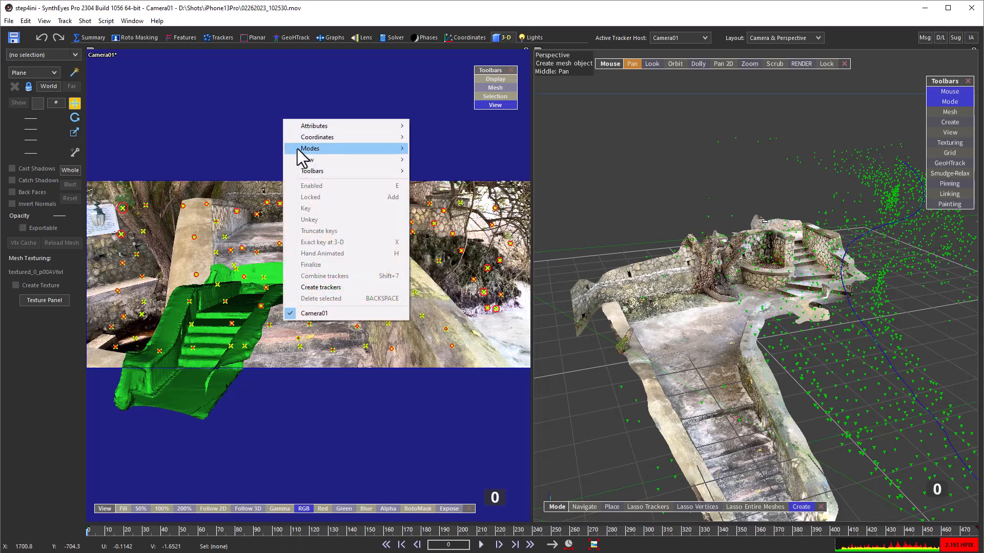
{"action": "mouse_move", "coordinate": [312, 159]}
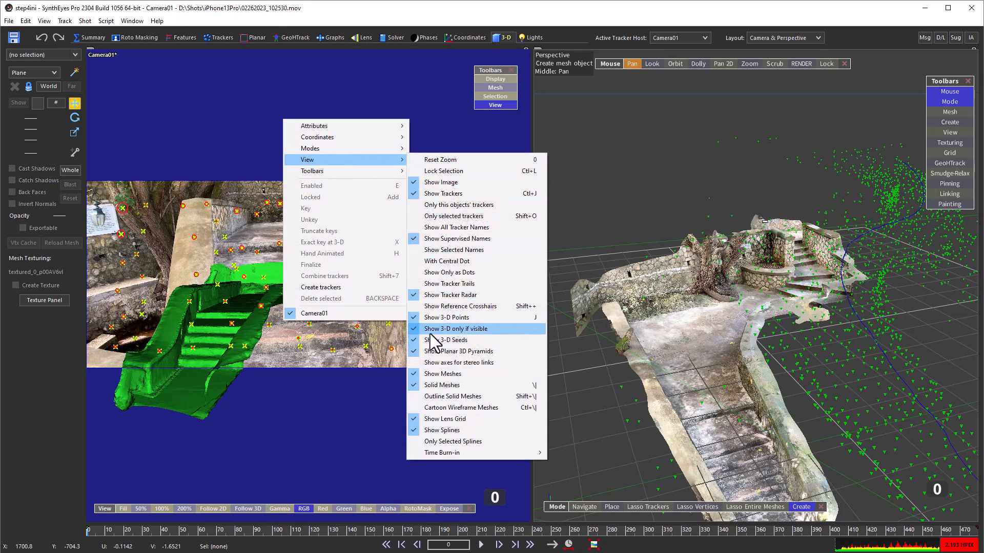
{"action": "left_click", "coordinate": [440, 374]}
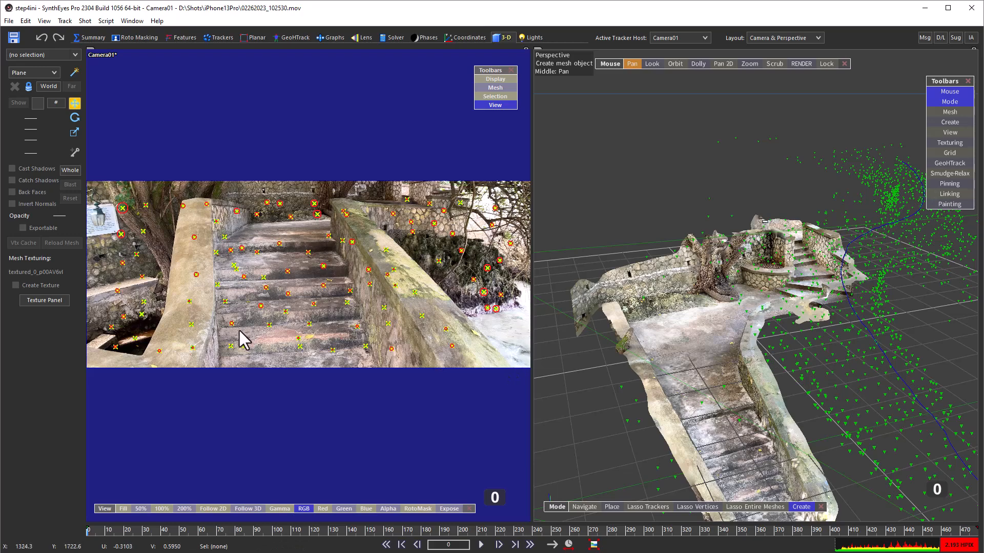
- Select Tracker41 at the left foot of the riser above the pink-patched step in the camera view
{"action": "scroll", "coordinate": [239, 328], "scroll_direction": "up", "scroll_amount": 5}
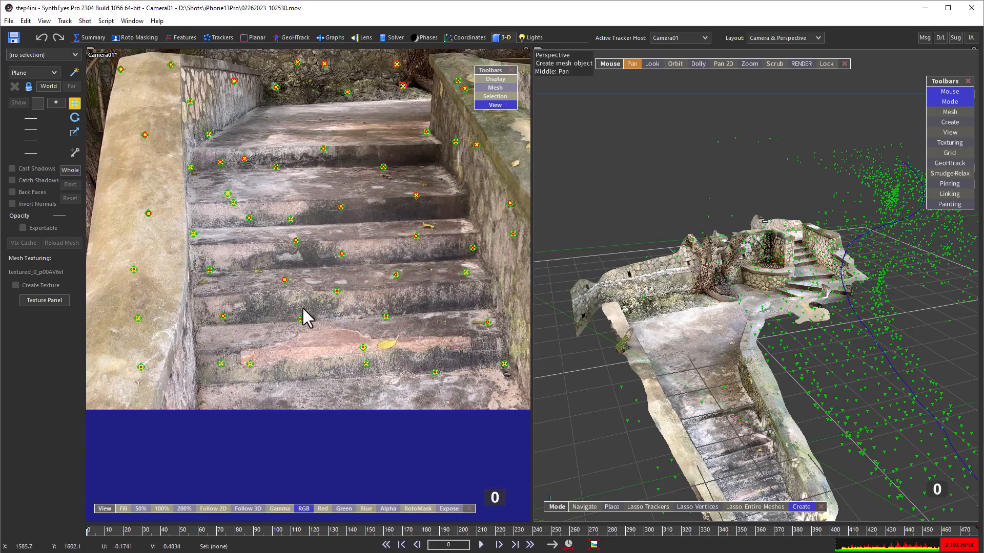
{"action": "mouse_move", "coordinate": [225, 316]}
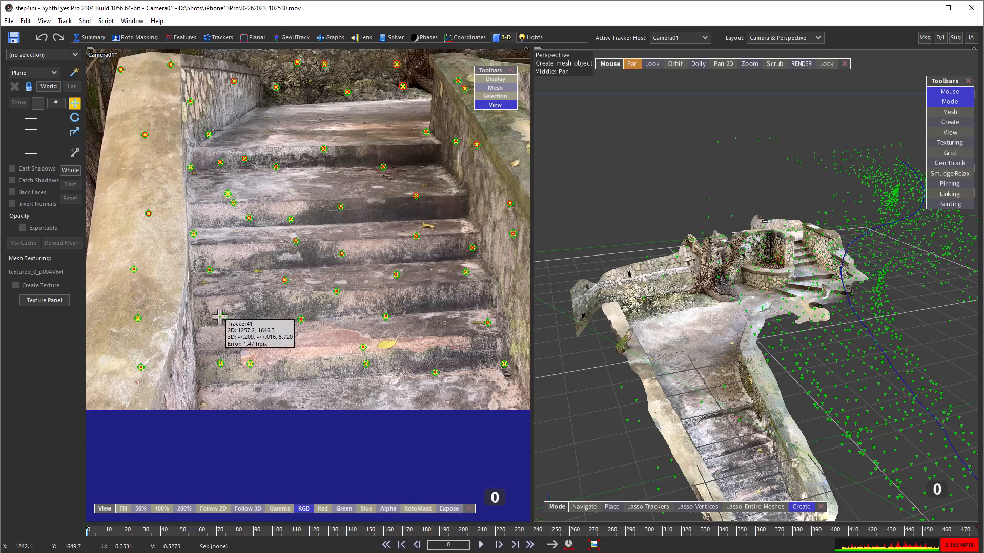
{"action": "left_click", "coordinate": [224, 316]}
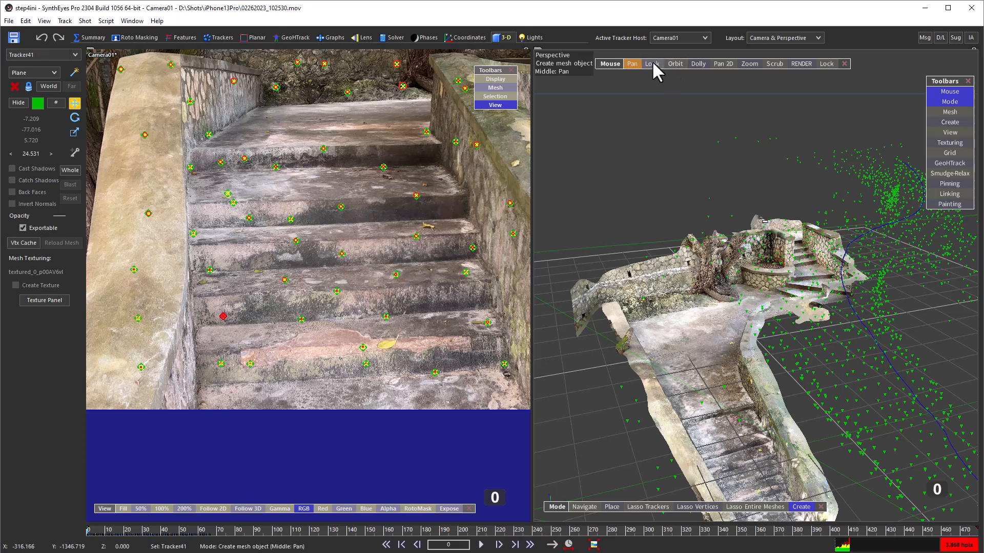
- Place Tracker41's seed position on the scan mesh at the matching foot of the riser, using Place mode
{"action": "left_click", "coordinate": [631, 63]}
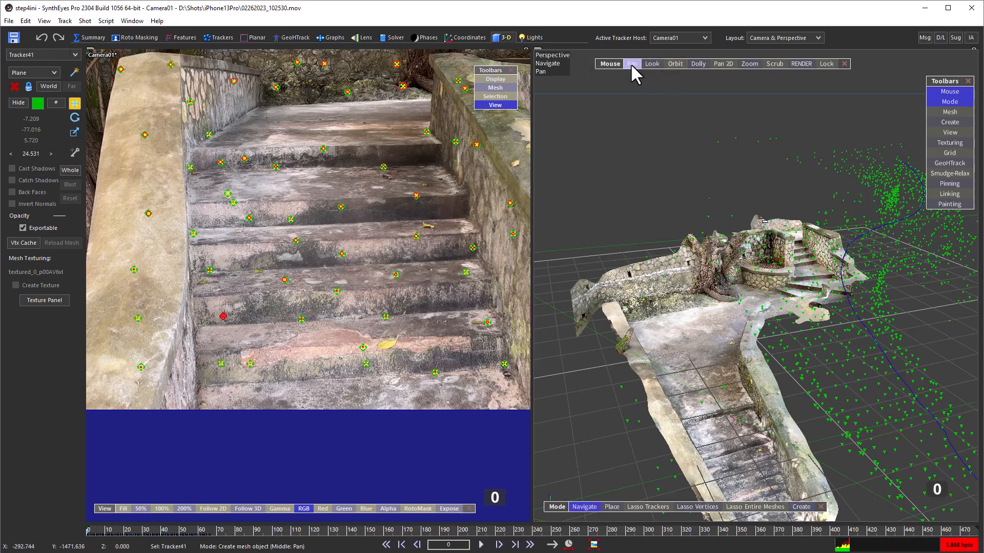
{"action": "left_click_drag", "start_coordinate": [631, 63], "coordinate": [628, 49]}
{"action": "left_click_drag", "start_coordinate": [605, 1], "coordinate": [638, 487]}
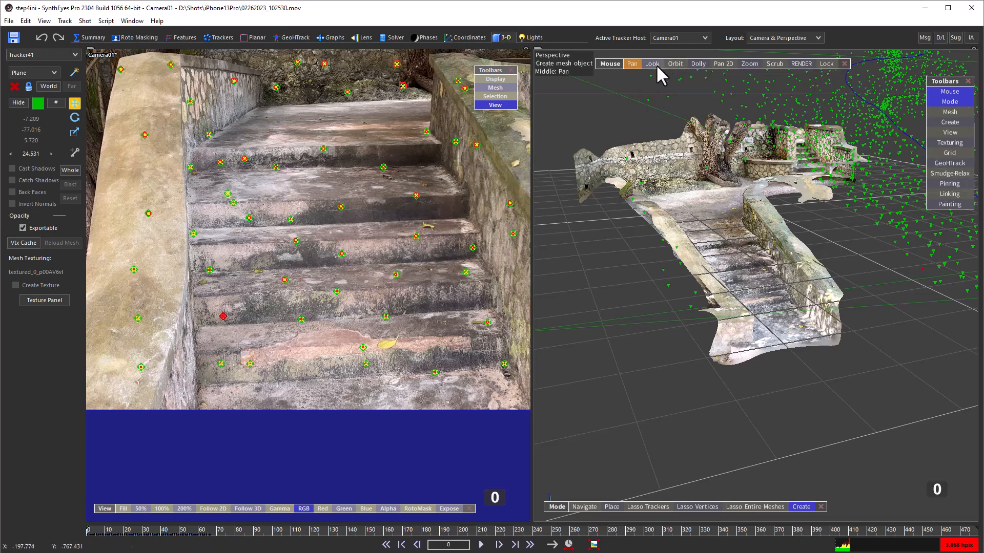
{"action": "left_click", "coordinate": [674, 63]}
{"action": "left_click_drag", "start_coordinate": [666, 71], "coordinate": [459, 97]}
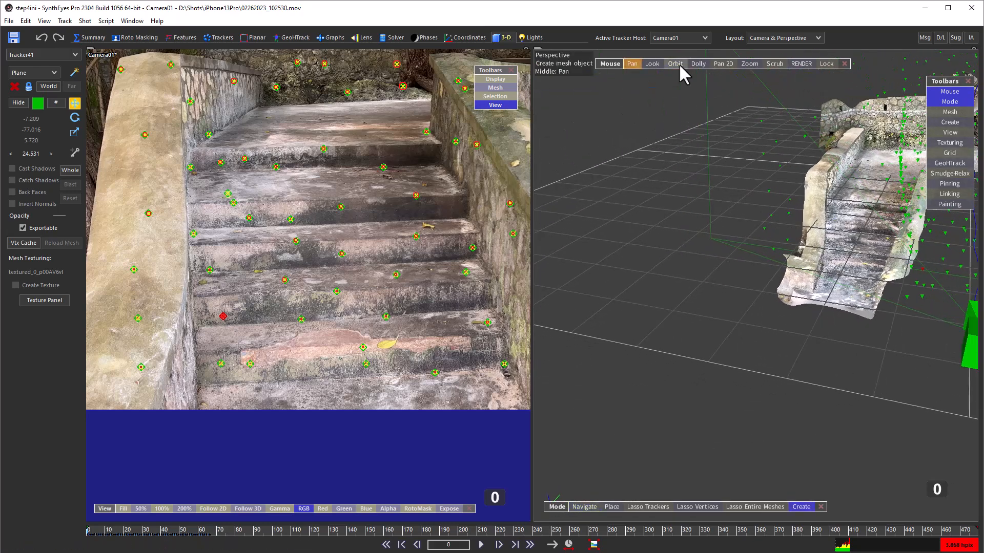
{"action": "left_click", "coordinate": [696, 65]}
{"action": "left_click_drag", "start_coordinate": [737, 359], "coordinate": [743, 99]}
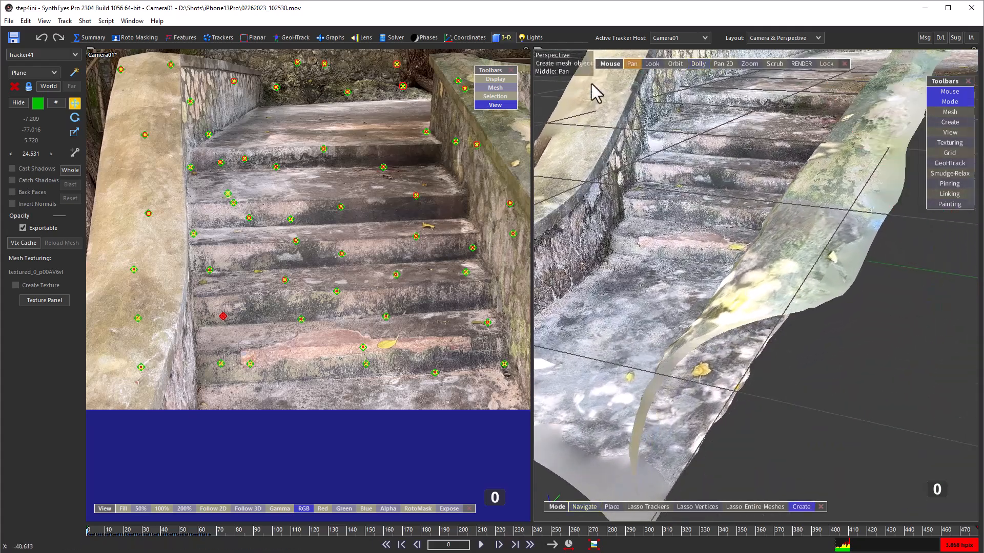
{"action": "left_click_drag", "start_coordinate": [633, 63], "coordinate": [666, 461]}
{"action": "left_click", "coordinate": [695, 64]}
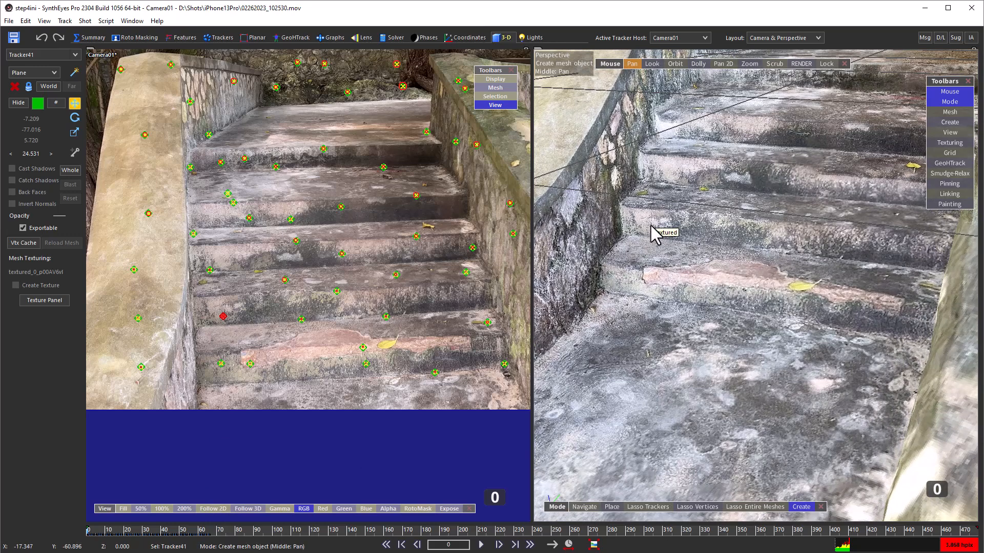
{"action": "left_click", "coordinate": [611, 507]}
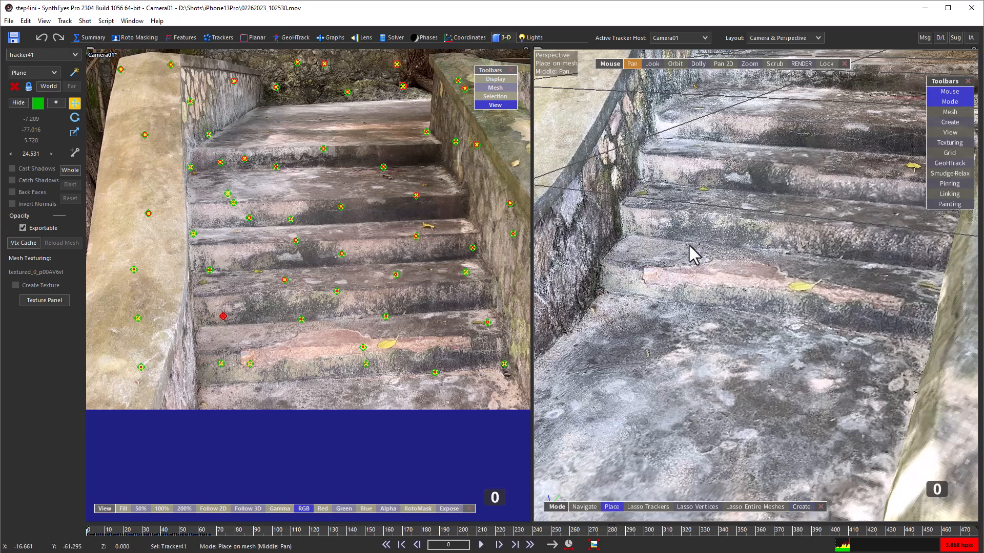
{"action": "left_click", "coordinate": [650, 226]}
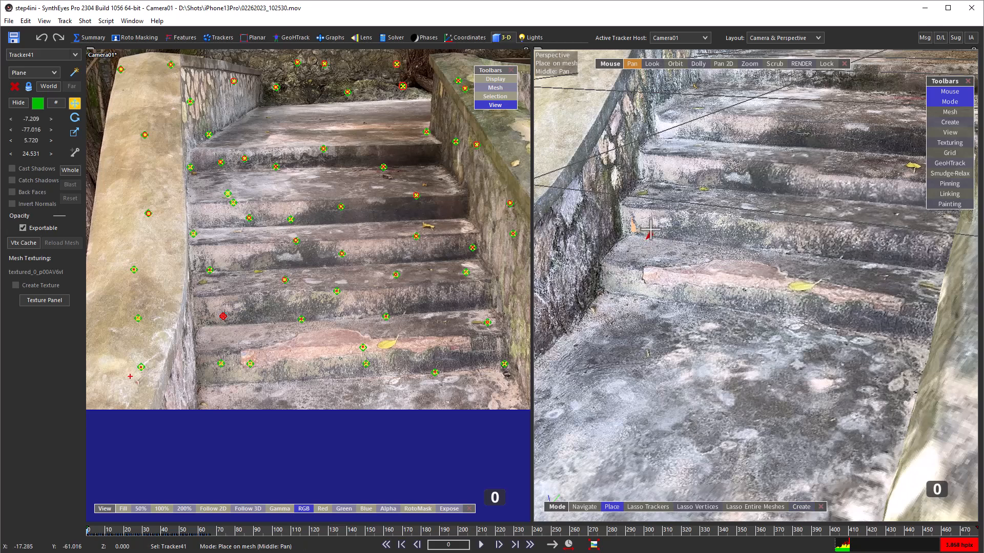
{"action": "left_click_drag", "start_coordinate": [650, 228], "coordinate": [650, 226]}
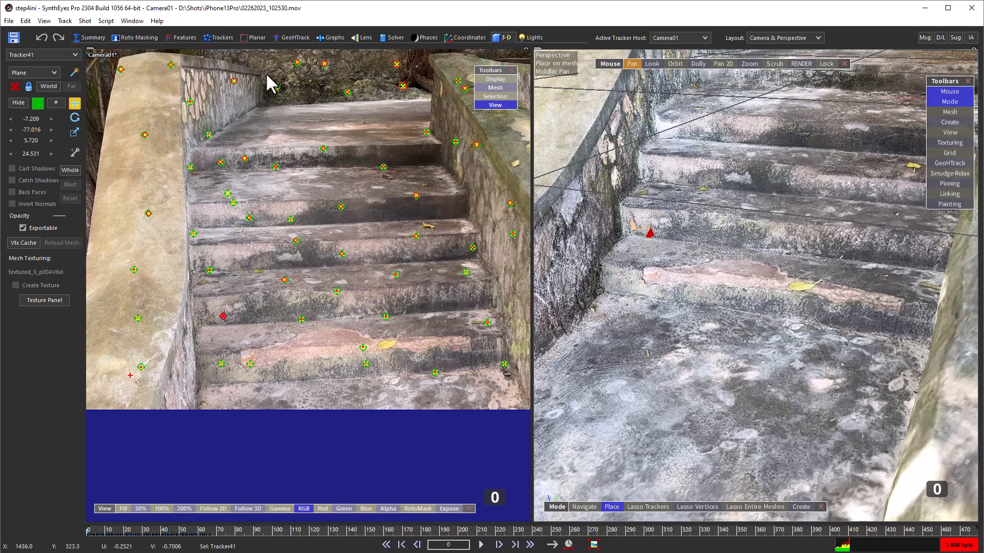
- Select Tracker99 on the pale patch of the wall behind the stairs and place its seed on the matching mesh spot
{"action": "scroll", "coordinate": [272, 85], "scroll_direction": "up", "scroll_amount": 5}
{"action": "scroll", "coordinate": [349, 138], "scroll_direction": "up", "scroll_amount": 2}
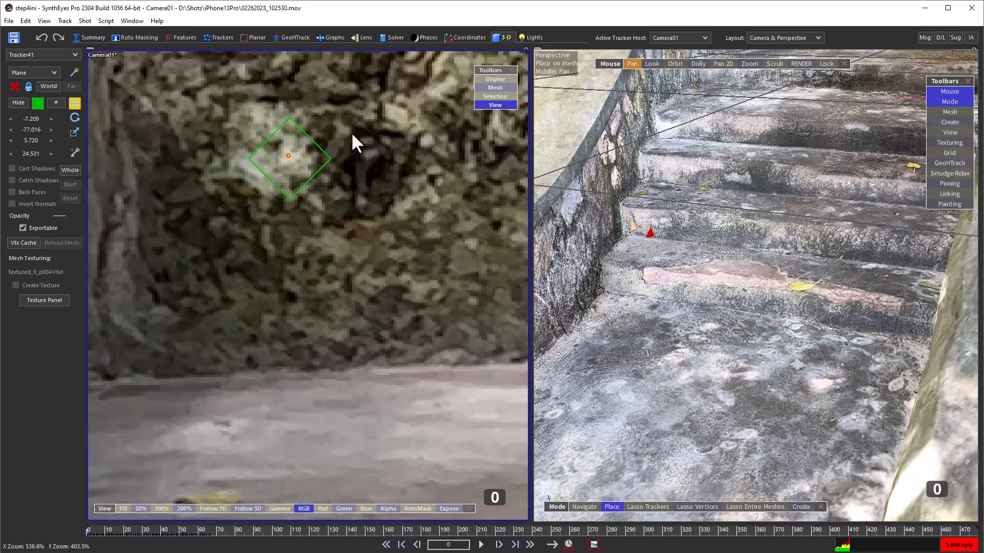
{"action": "scroll", "coordinate": [351, 131], "scroll_direction": "up", "scroll_amount": 2}
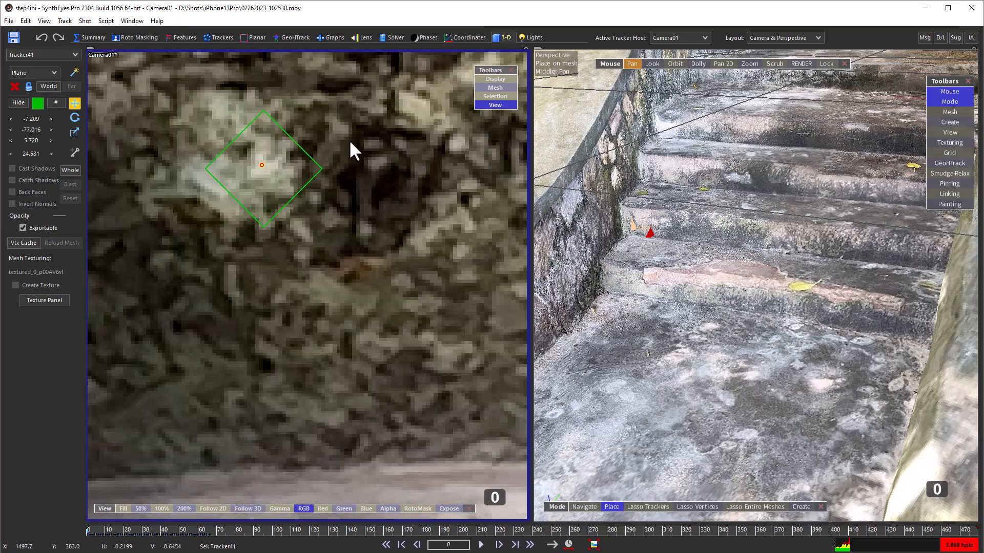
{"action": "middle_click_drag", "start_coordinate": [369, 229], "coordinate": [405, 328]}
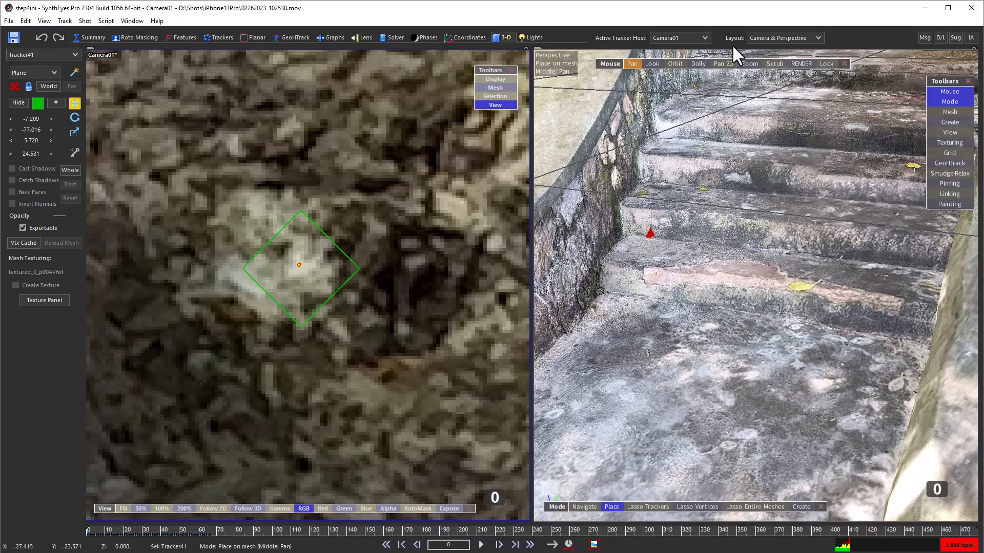
{"action": "left_click", "coordinate": [628, 60]}
{"action": "left_click_drag", "start_coordinate": [634, 97], "coordinate": [643, 36]}
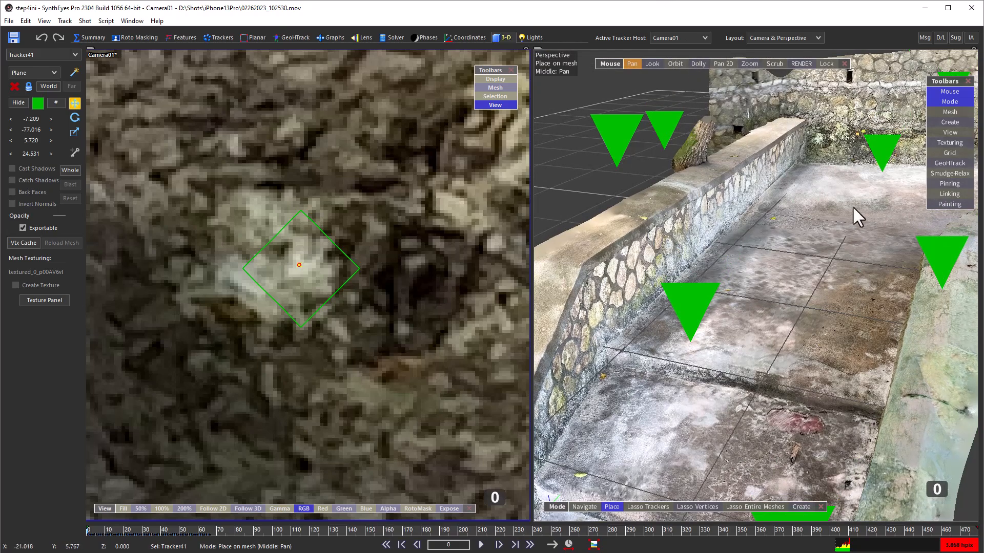
{"action": "left_click", "coordinate": [825, 63]}
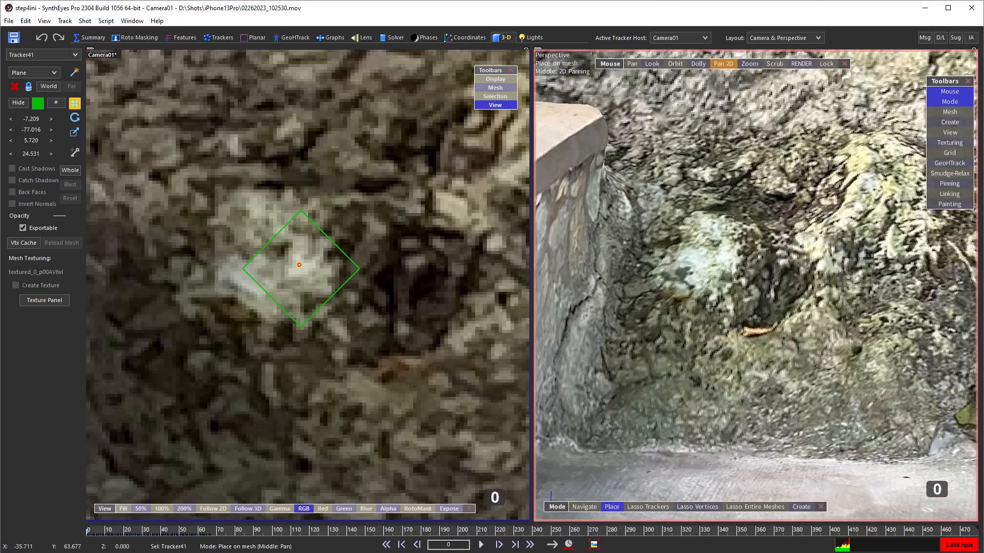
{"action": "left_click", "coordinate": [340, 250]}
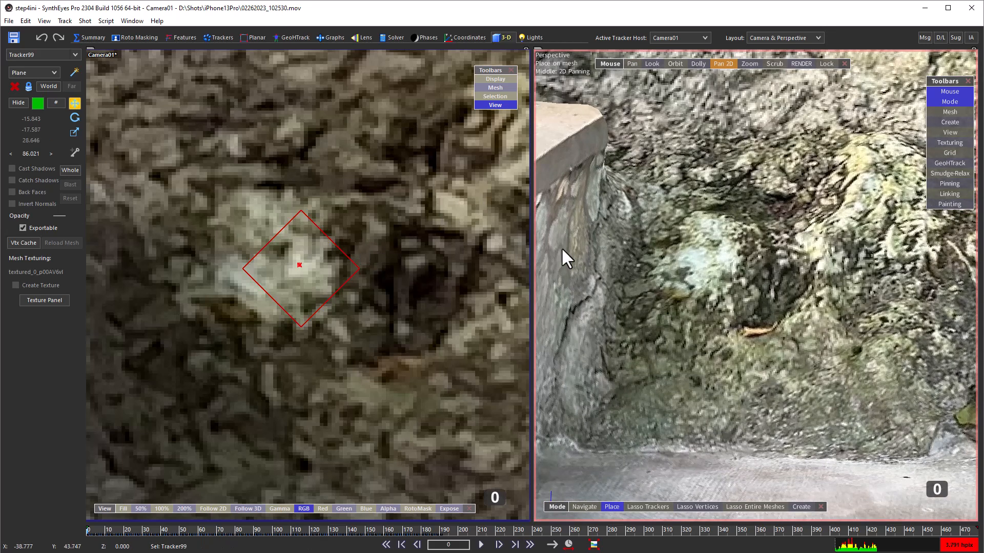
{"action": "left_click", "coordinate": [724, 257]}
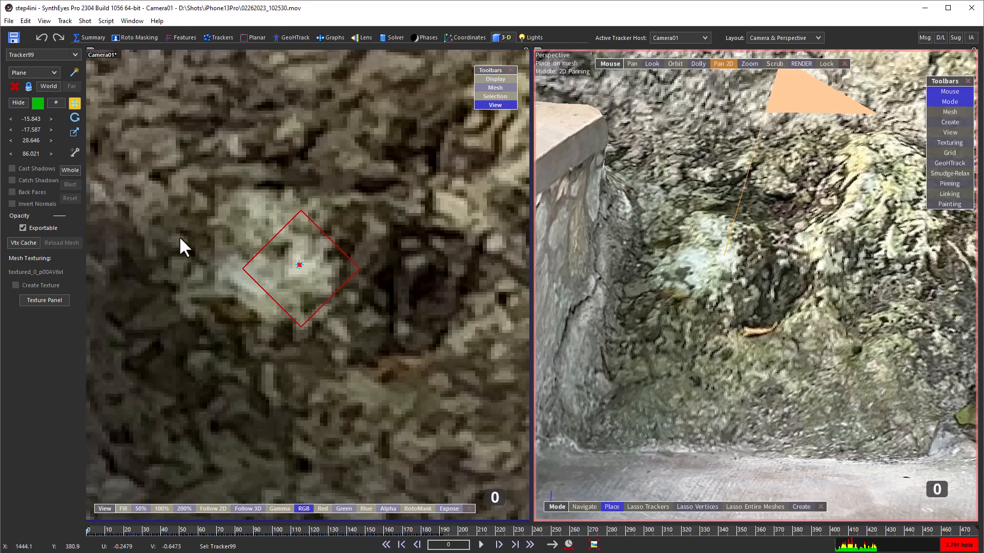
- Refit the camera view, go to frame 373, and frame the stone wall beside the winding steps on the scan mesh
{"action": "left_click", "coordinate": [594, 545]}
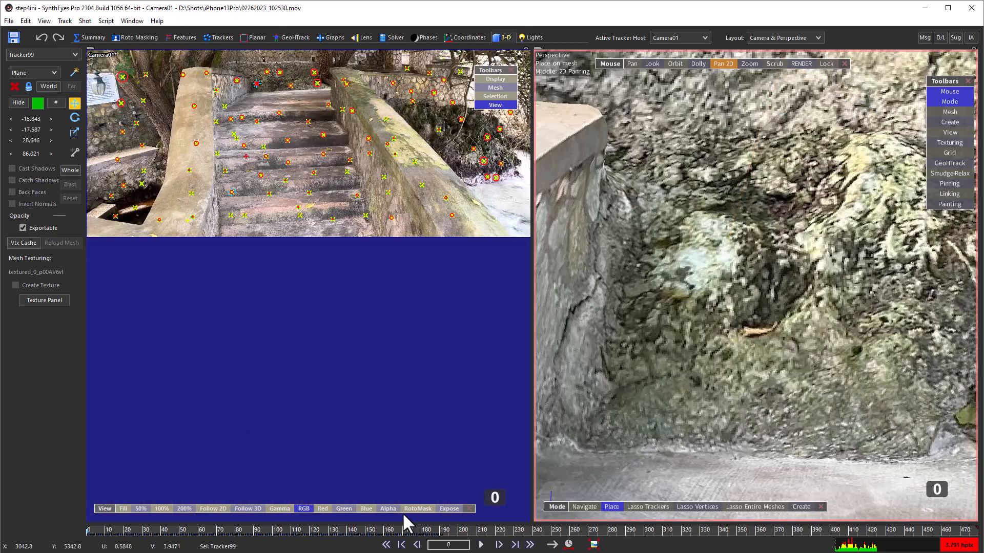
{"action": "left_click_drag", "start_coordinate": [438, 529], "coordinate": [780, 452]}
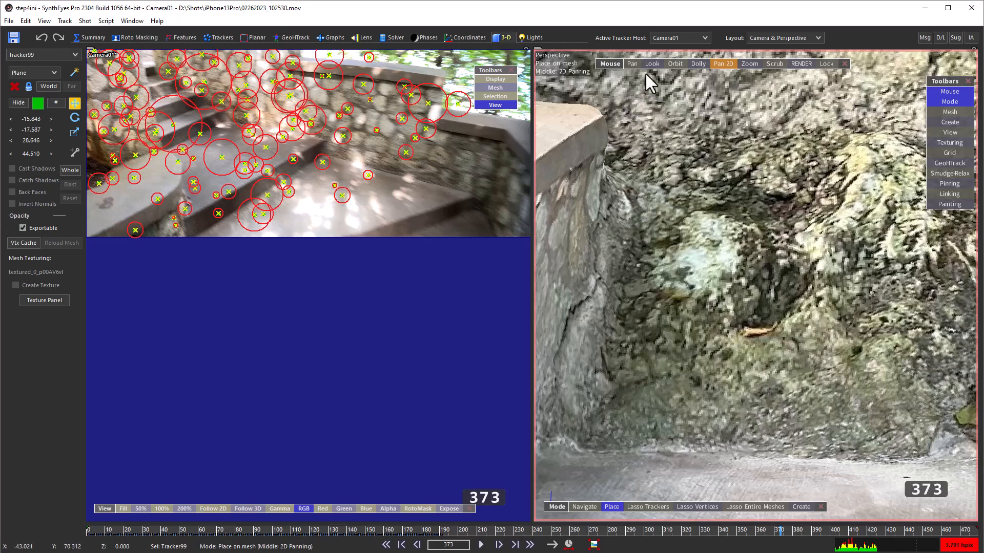
{"action": "left_click", "coordinate": [721, 62]}
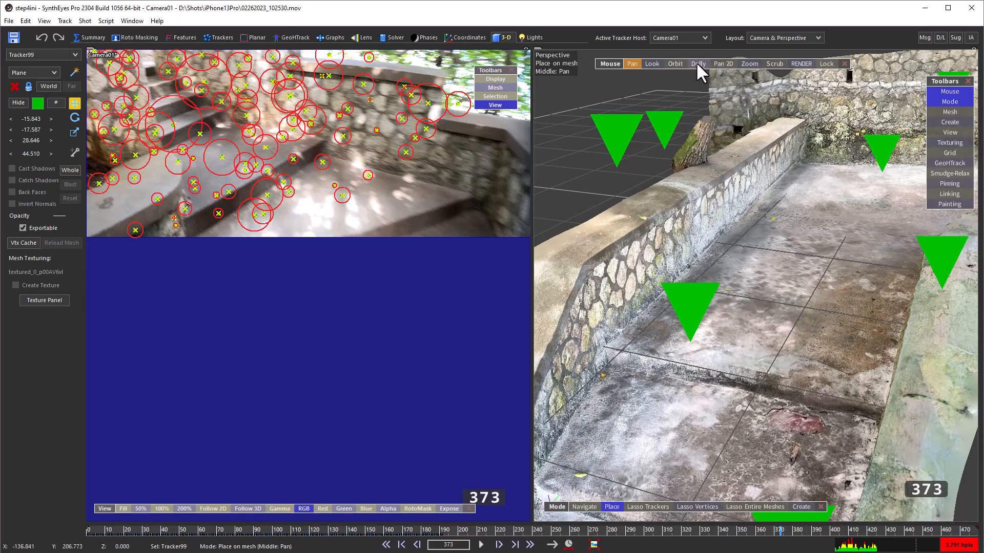
{"action": "left_click_drag", "start_coordinate": [694, 62], "coordinate": [695, 266]}
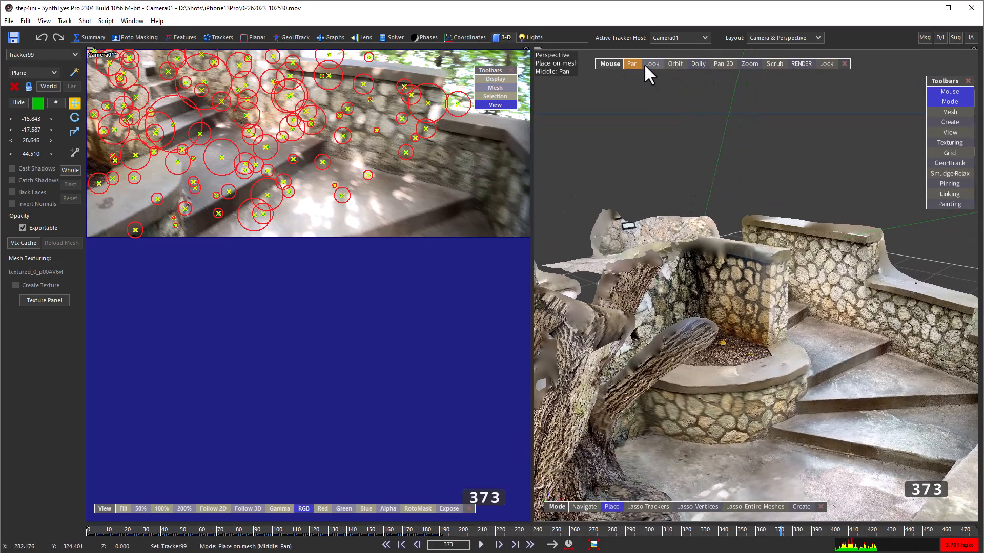
{"action": "left_click_drag", "start_coordinate": [651, 64], "coordinate": [400, 10]}
{"action": "scroll", "coordinate": [736, 265], "scroll_direction": "up", "scroll_amount": 5}
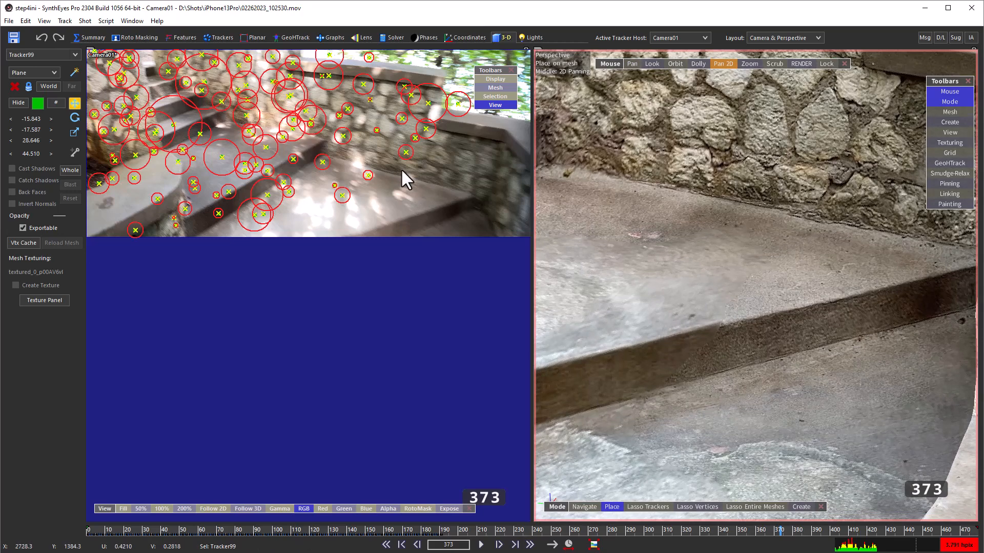
- Select Tracker1166 on the stone wall, go to frame 369, and place its seed at the matching joint between stones on the mesh
{"action": "right_click", "coordinate": [444, 141]}
{"action": "key", "text": "Escape"}
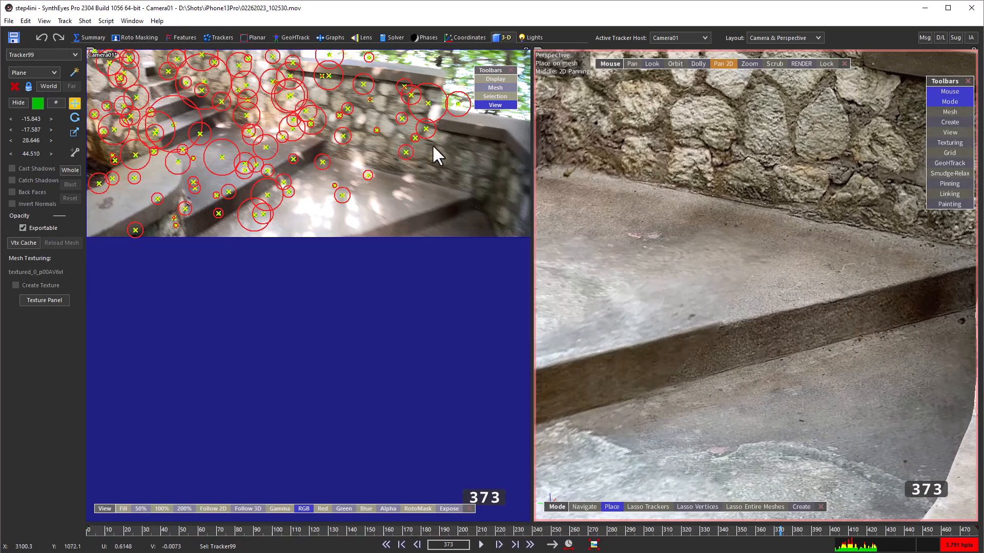
{"action": "left_click", "coordinate": [431, 149]}
{"action": "right_click_drag", "start_coordinate": [428, 155], "coordinate": [408, 0]}
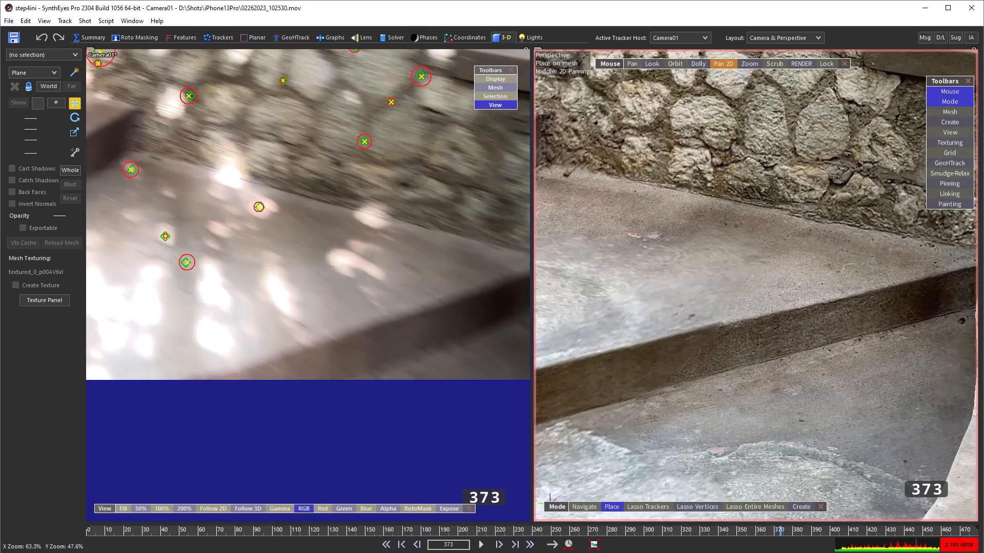
{"action": "left_click", "coordinate": [363, 141]}
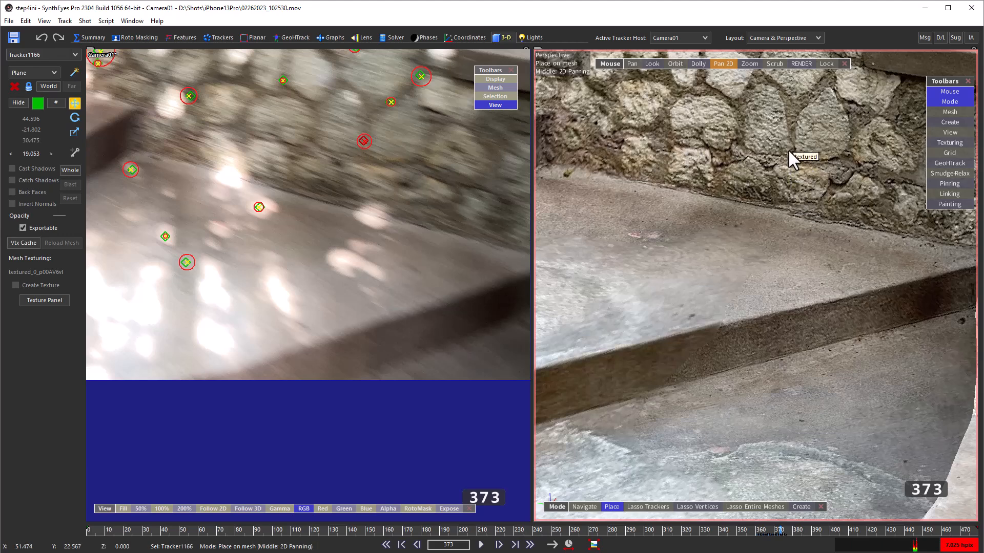
{"action": "left_click", "coordinate": [773, 530]}
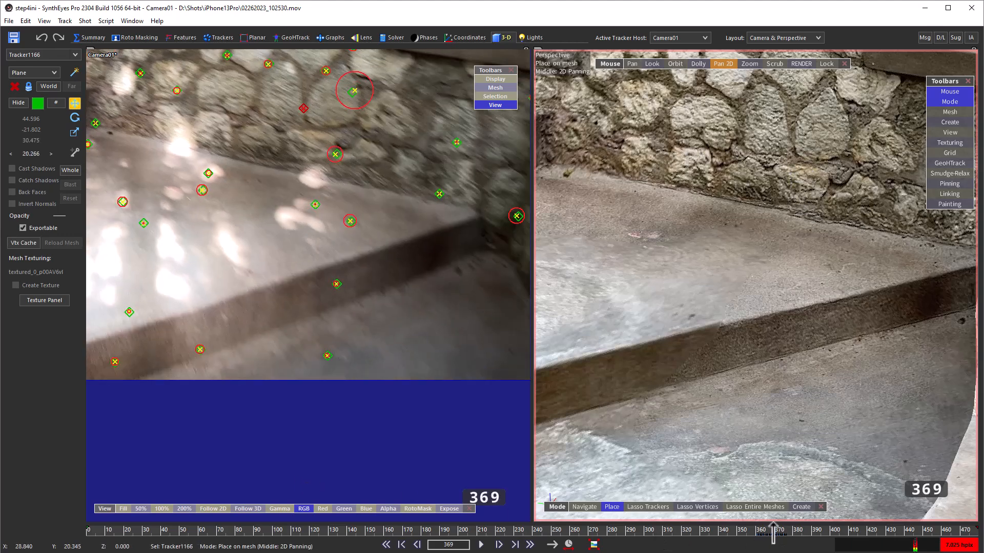
{"action": "left_click", "coordinate": [789, 137]}
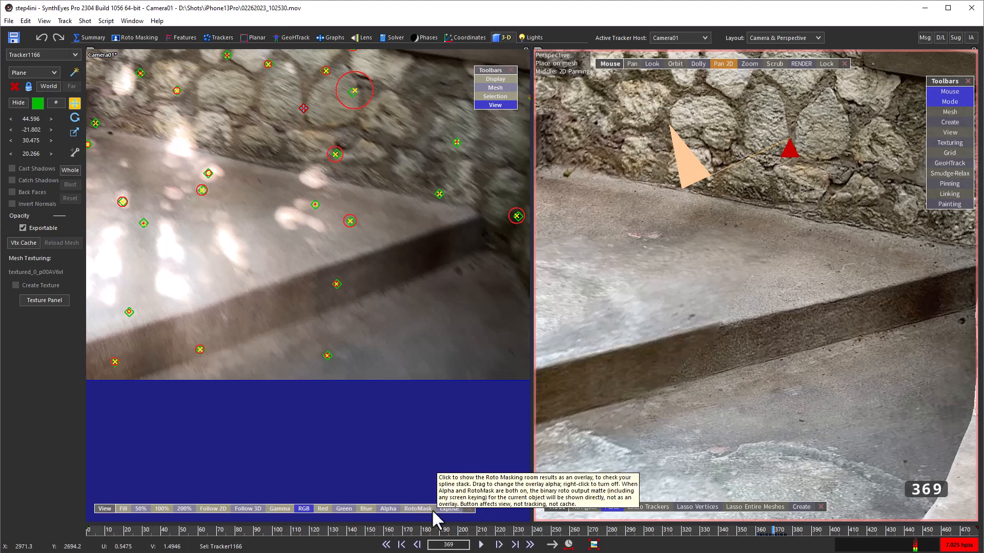
- Refit the camera view, go to frame 426, and frame the chipped brick edge of the top riser on the scan mesh
{"action": "left_click", "coordinate": [595, 545]}
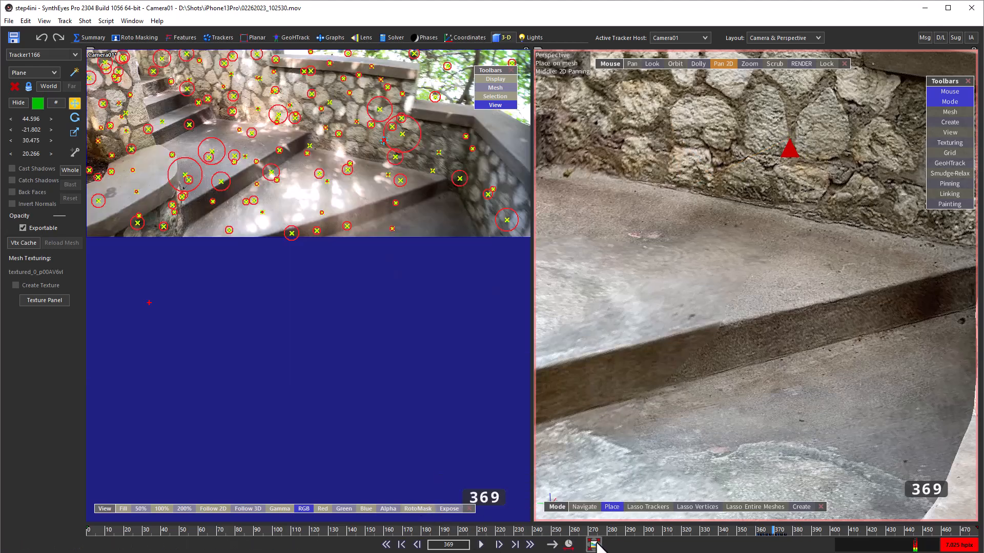
{"action": "left_click_drag", "start_coordinate": [822, 527], "coordinate": [880, 528]}
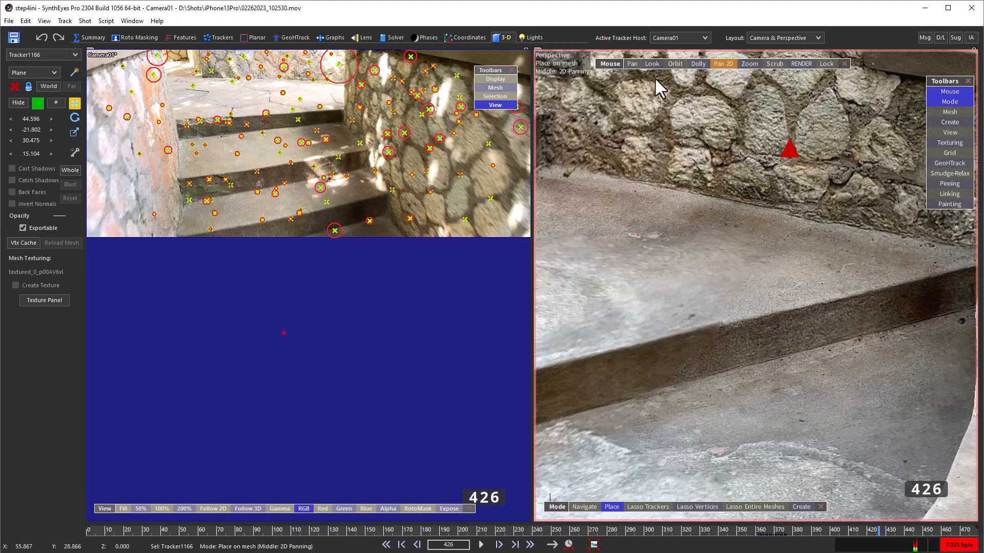
{"action": "mouse_move", "coordinate": [671, 62]}
{"action": "middle_mouse_down"}
{"action": "mouse_move", "coordinate": [638, 65]}
{"action": "mouse_move", "coordinate": [657, 69]}
{"action": "middle_mouse_up"}
{"action": "left_click_drag", "start_coordinate": [650, 60], "coordinate": [983, 34]}
{"action": "mouse_move", "coordinate": [697, 63]}
{"action": "left_mouse_down"}
{"action": "mouse_move", "coordinate": [698, 32]}
{"action": "mouse_move", "coordinate": [698, 113]}
{"action": "mouse_move", "coordinate": [694, 49]}
{"action": "left_mouse_up"}
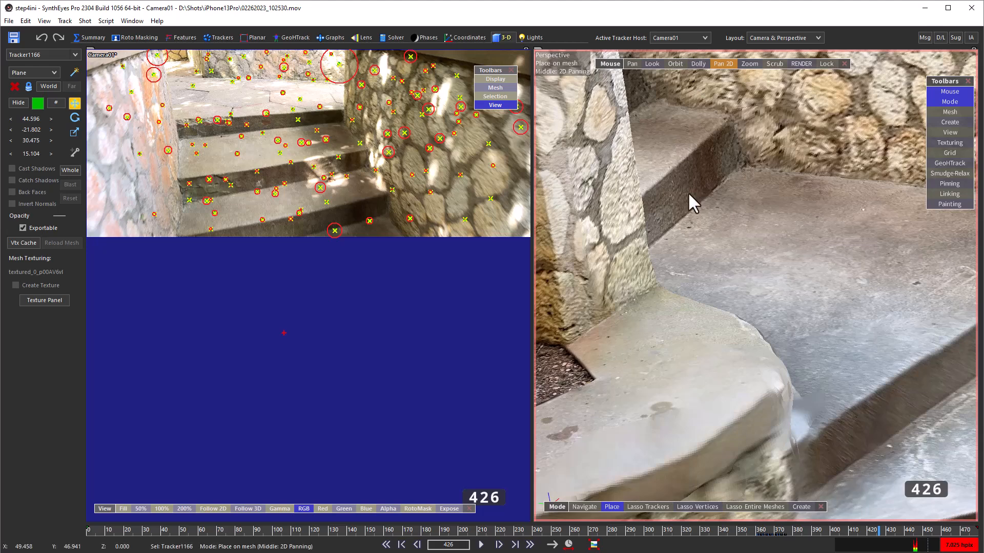
{"action": "left_click", "coordinate": [724, 63]}
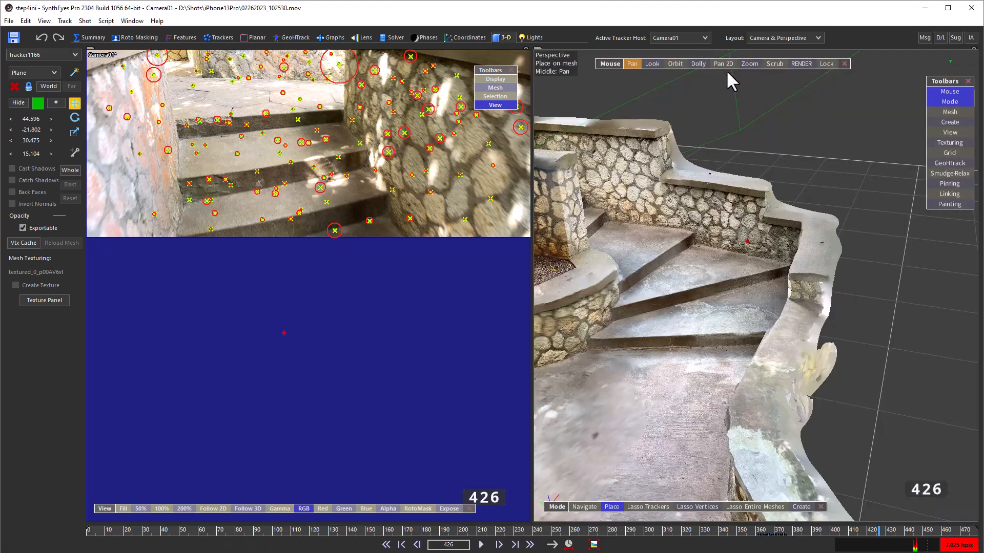
{"action": "left_click_drag", "start_coordinate": [699, 63], "coordinate": [654, 461]}
{"action": "left_click_drag", "start_coordinate": [652, 63], "coordinate": [619, 35]}
{"action": "left_click_drag", "start_coordinate": [699, 63], "coordinate": [623, 67]}
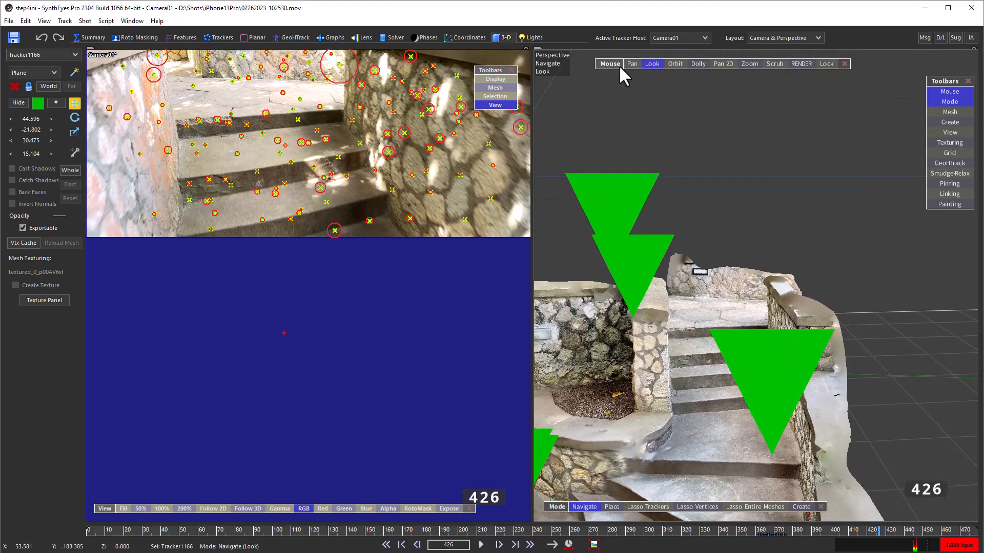
{"action": "left_click_drag", "start_coordinate": [696, 61], "coordinate": [696, 102]}
{"action": "left_click", "coordinate": [652, 63]}
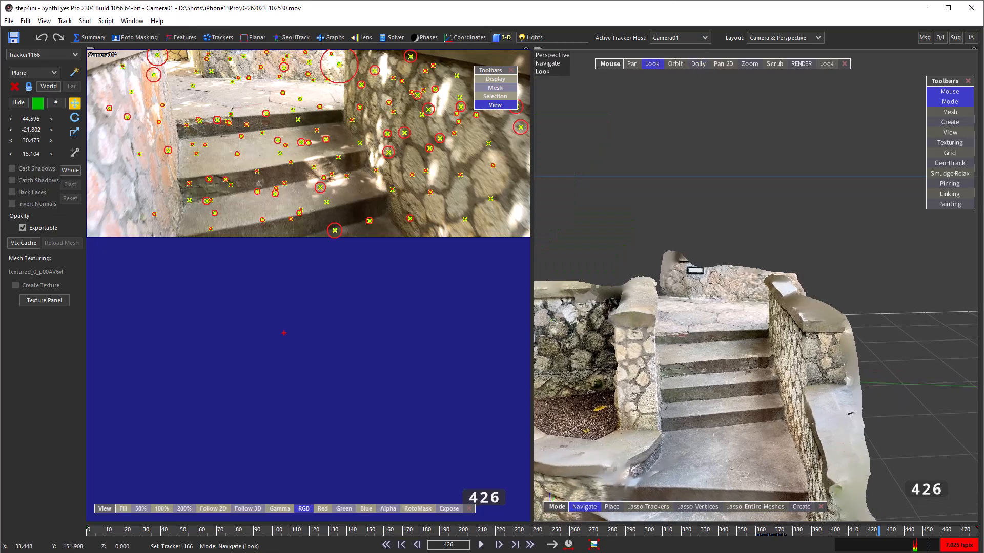
{"action": "scroll", "coordinate": [677, 325], "scroll_direction": "up", "scroll_amount": 8}
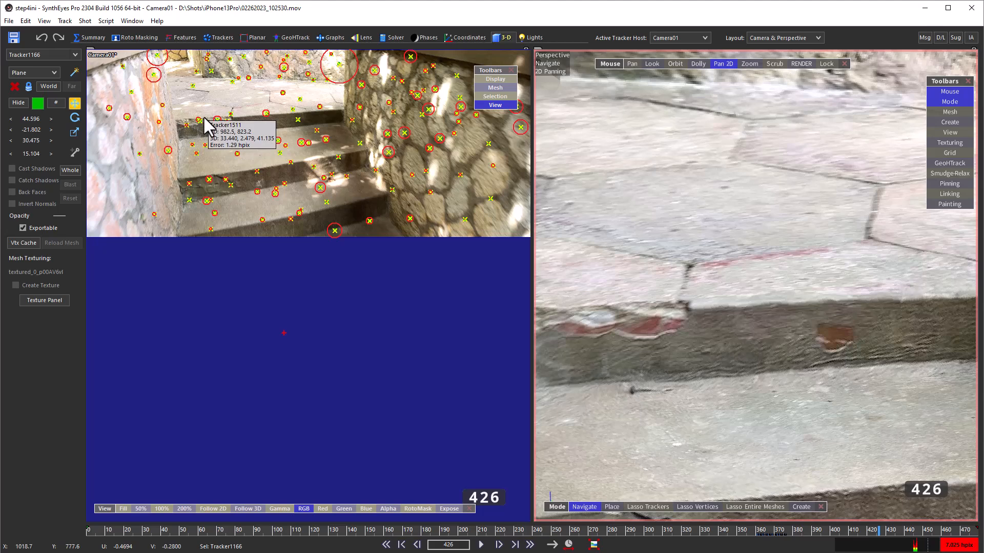
- Select Tracker1508 at the end of the exposed brick on the top riser and place its seed on the matching mesh spot
{"action": "scroll", "coordinate": [204, 119], "scroll_direction": "up", "scroll_amount": 2}
{"action": "scroll", "coordinate": [207, 130], "scroll_direction": "up", "scroll_amount": 2}
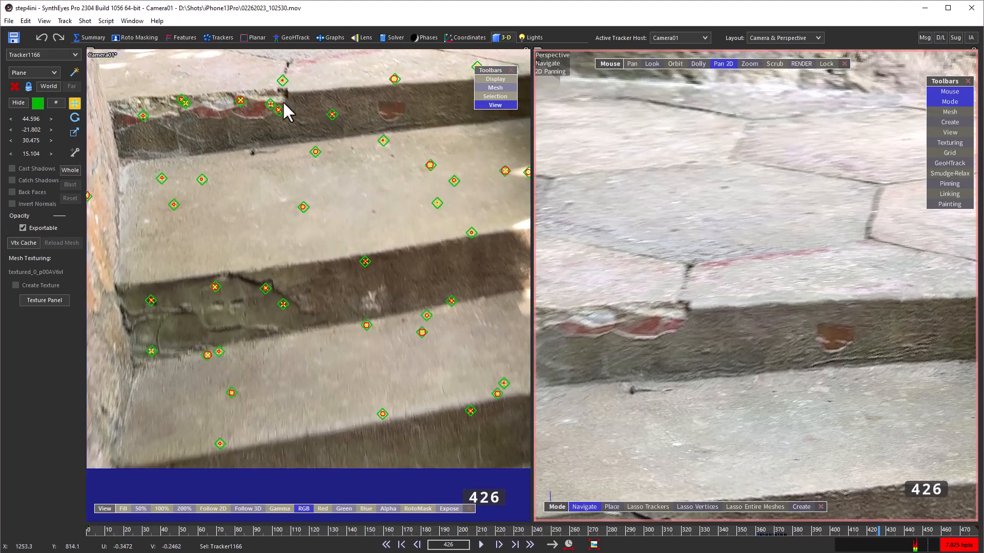
{"action": "scroll", "coordinate": [267, 134], "scroll_direction": "up", "scroll_amount": 2}
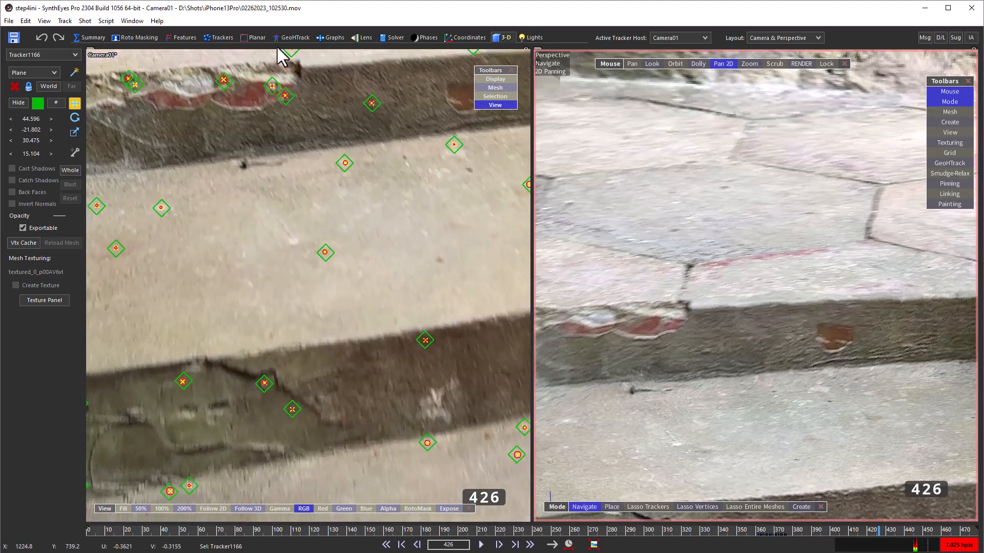
{"action": "left_click", "coordinate": [285, 94]}
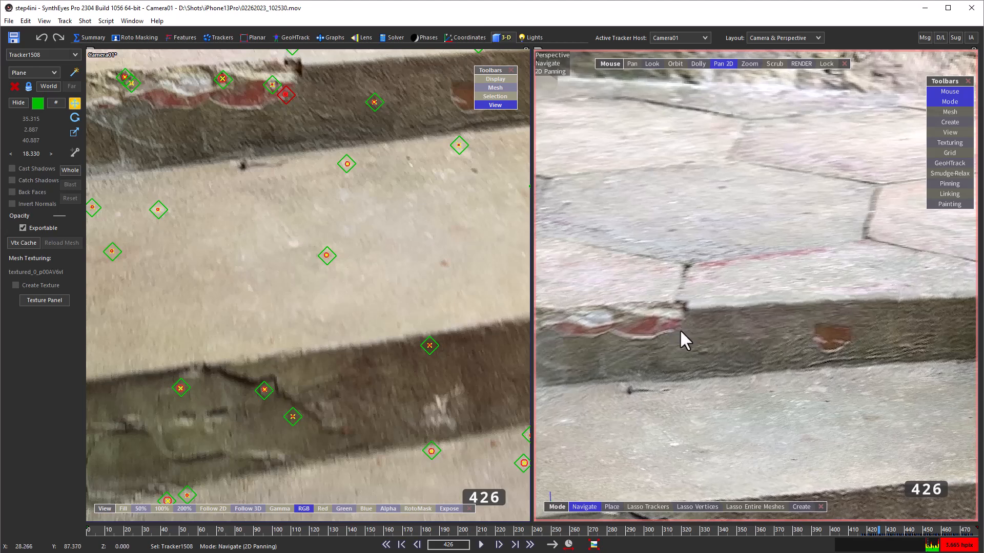
{"action": "left_click", "coordinate": [610, 507]}
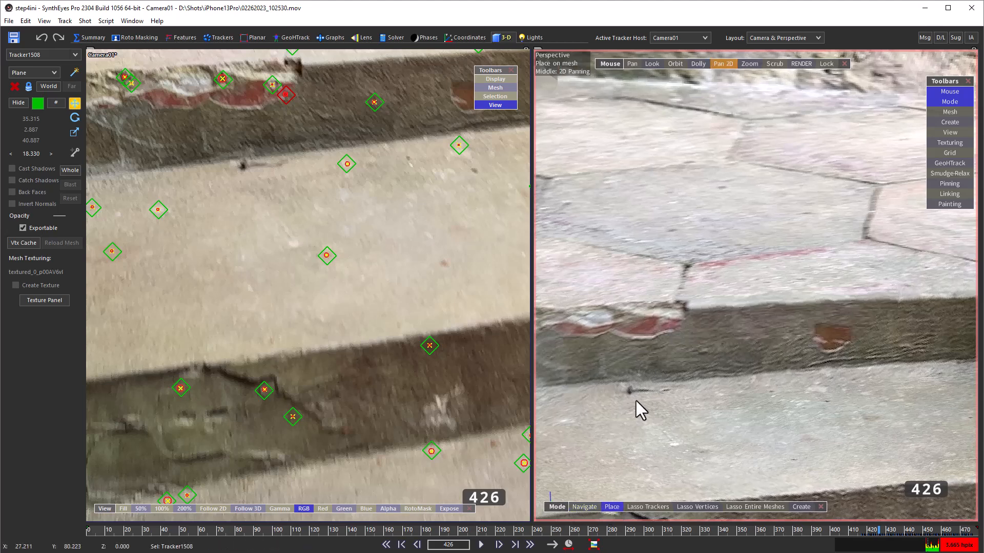
{"action": "left_click", "coordinate": [677, 326]}
{"action": "left_click_drag", "start_coordinate": [676, 325], "coordinate": [677, 325]}
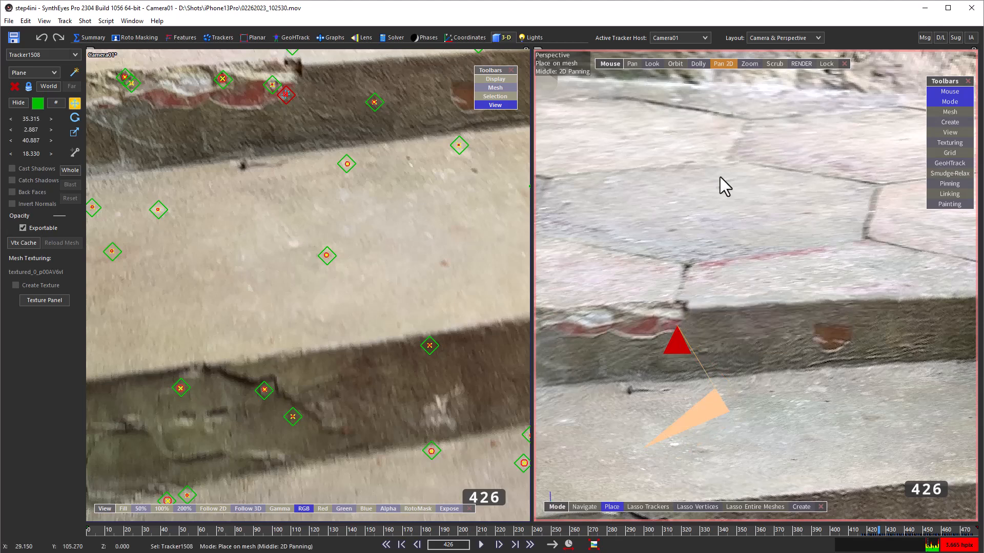
- Compare the tracker cloud with the scan mesh, refit the camera view, and run a Refine solve to align the shot
{"action": "left_click", "coordinate": [826, 63]}
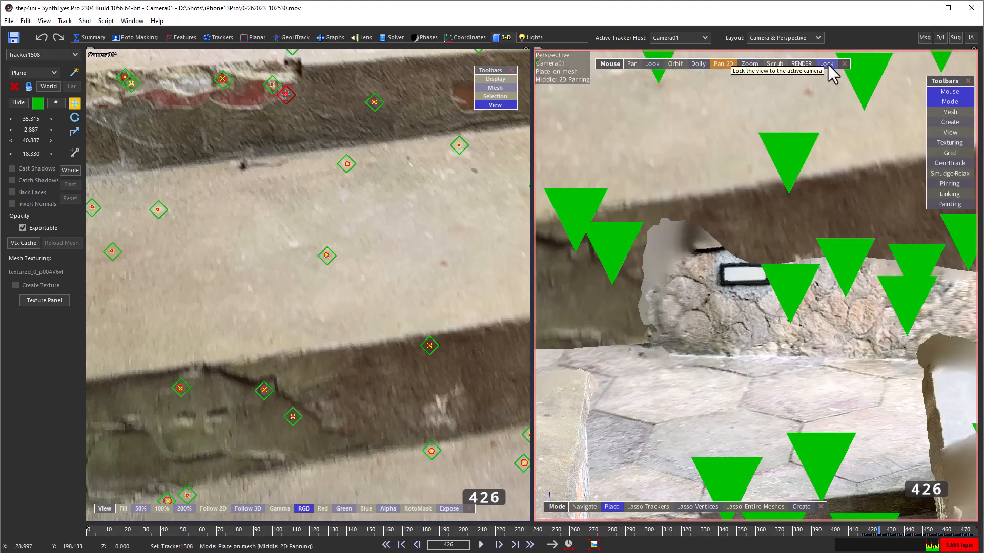
{"action": "left_click", "coordinate": [826, 64]}
{"action": "left_click", "coordinate": [716, 64]}
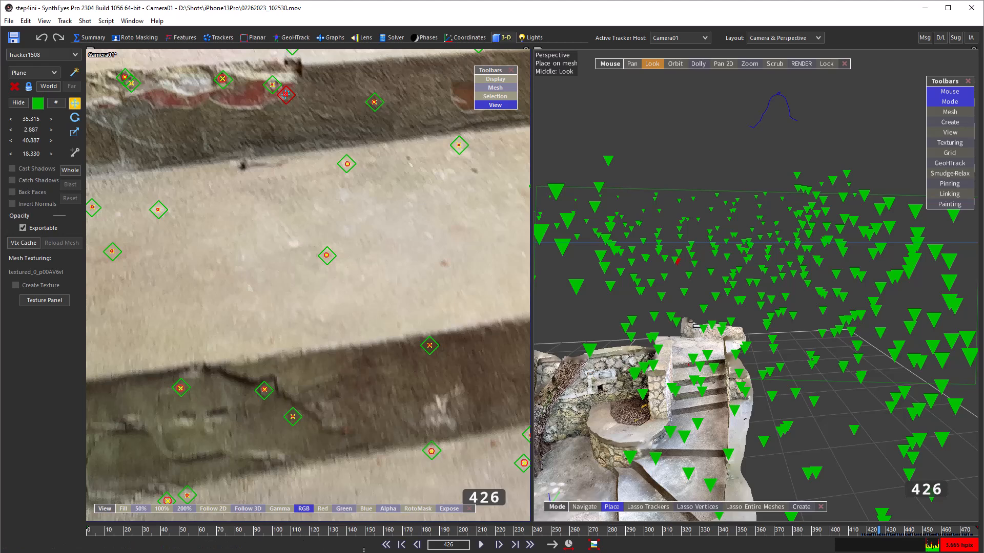
{"action": "left_click", "coordinate": [593, 545]}
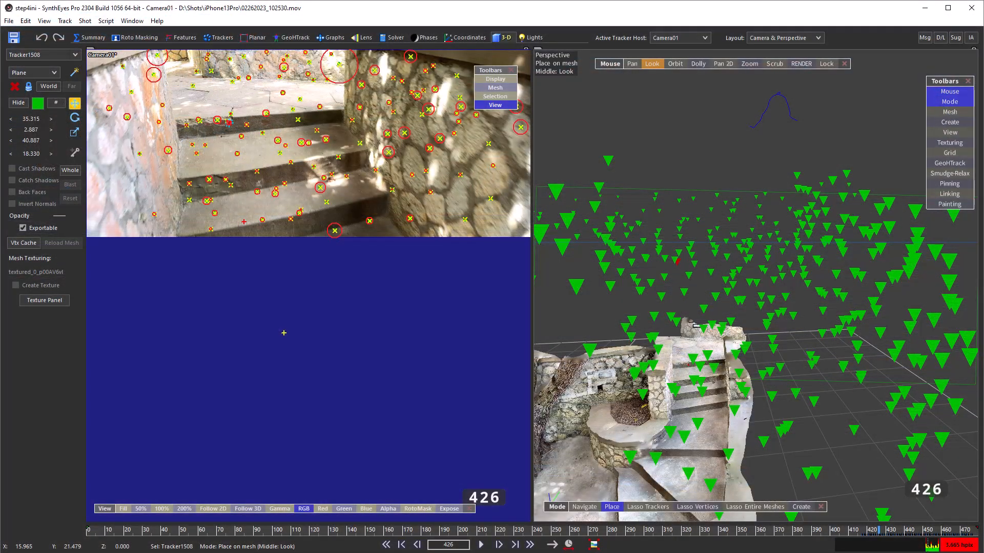
{"action": "left_click", "coordinate": [395, 38]}
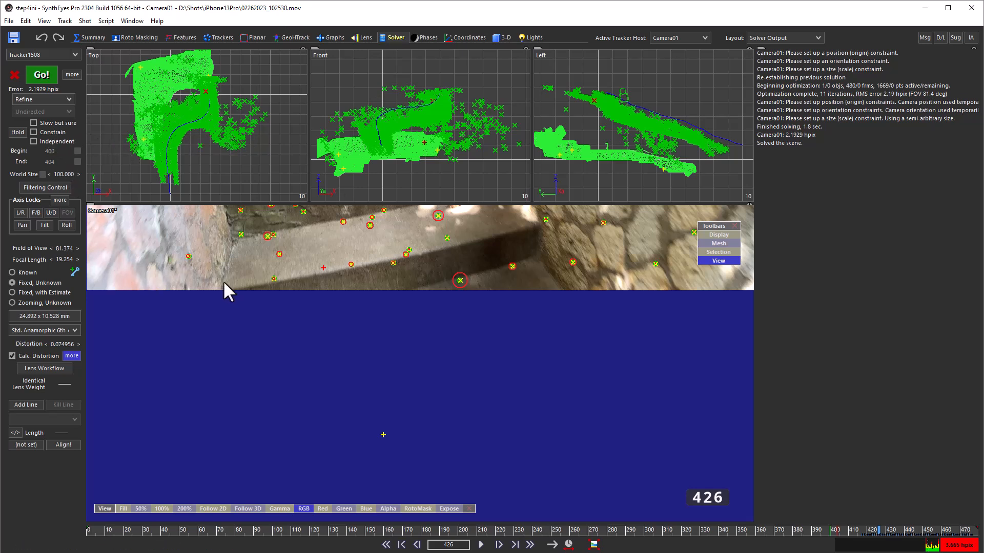
{"action": "left_click", "coordinate": [34, 76]}
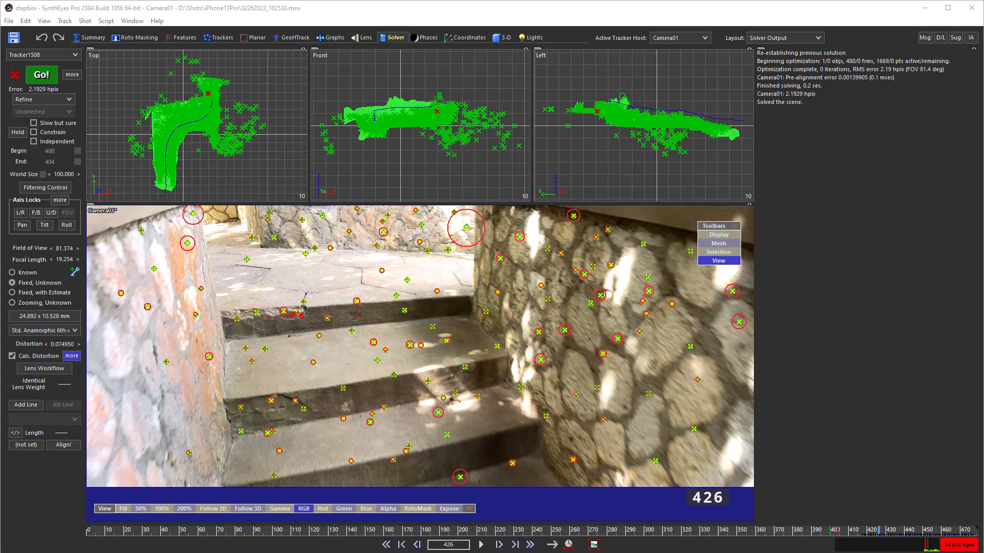
- Lock the GeoHTrack perspective to Camera01 and compare the textured and wireframe mesh with the shot at frame 94
{"action": "left_click", "coordinate": [289, 36]}
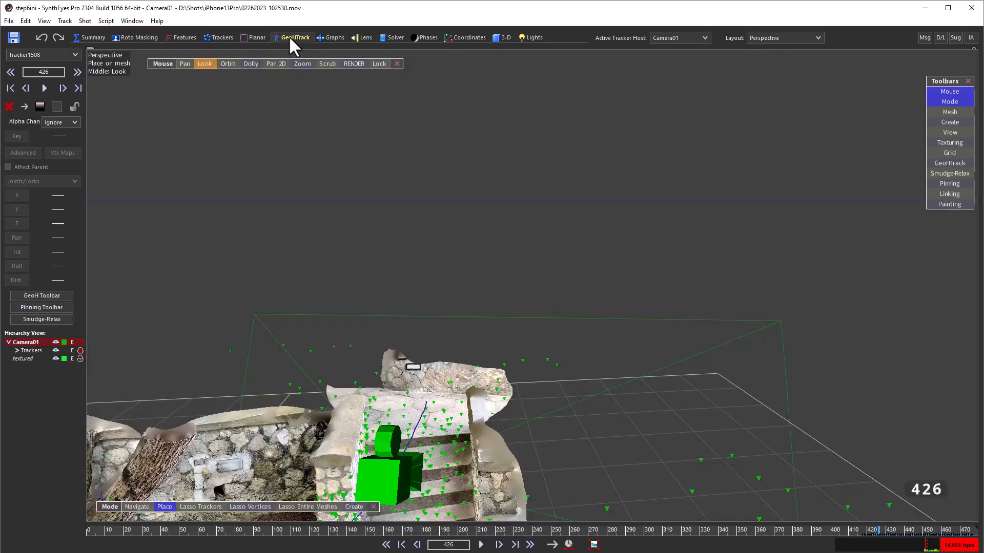
{"action": "left_click", "coordinate": [378, 63]}
{"action": "left_click_drag", "start_coordinate": [109, 531], "coordinate": [262, 474]}
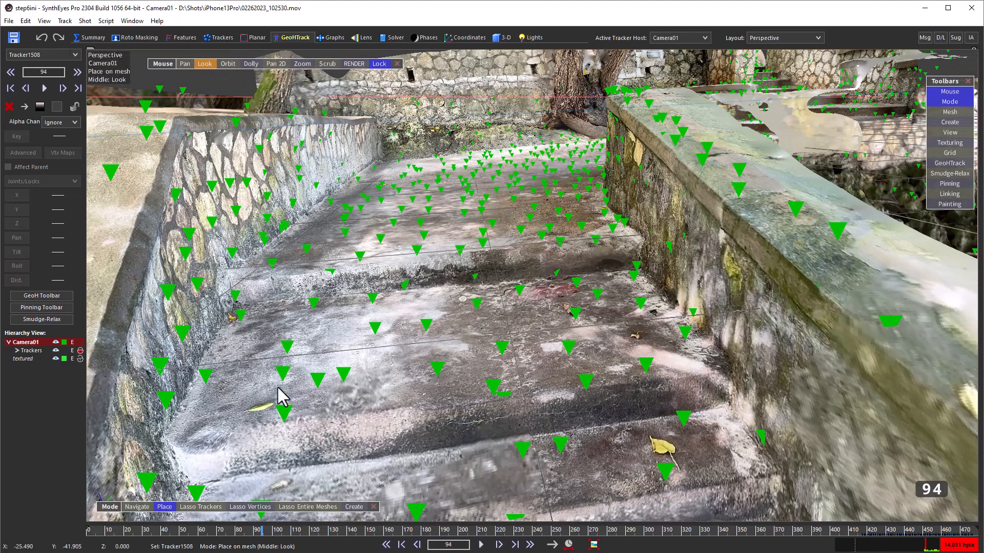
{"action": "key", "text": "w"}
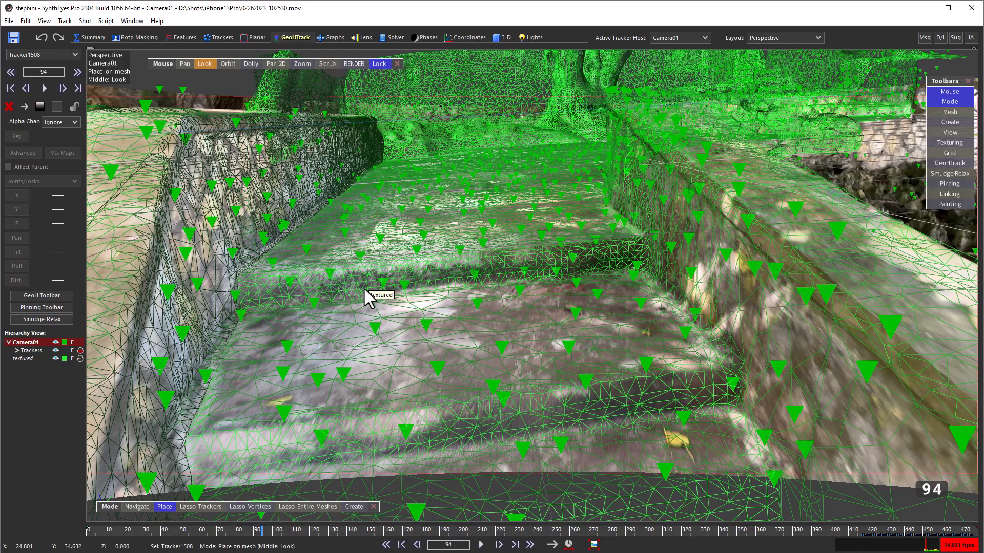
{"action": "key", "text": "m"}
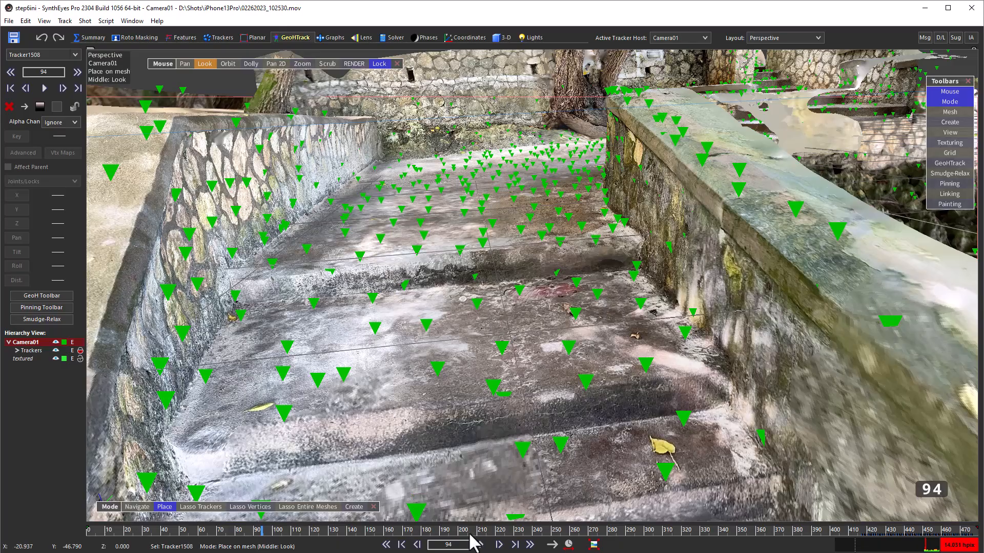
- Compare the scan mesh with the shot at frames 280 and 377, switching between wireframe and textured display
{"action": "left_click_drag", "start_coordinate": [461, 532], "coordinate": [608, 530]}
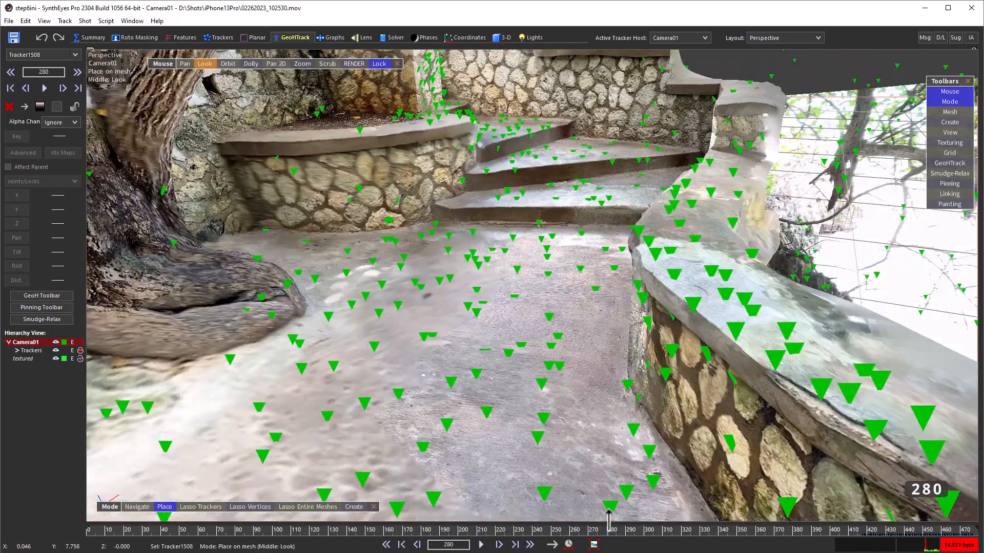
{"action": "key", "text": "m"}
{"action": "key", "text": "m"}
{"action": "key", "text": "m"}
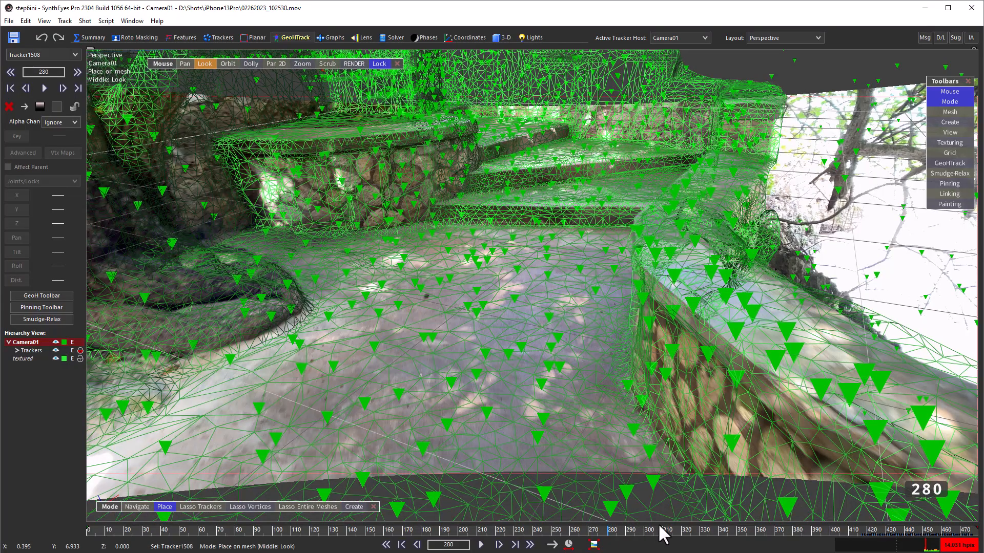
{"action": "left_click_drag", "start_coordinate": [663, 526], "coordinate": [787, 515]}
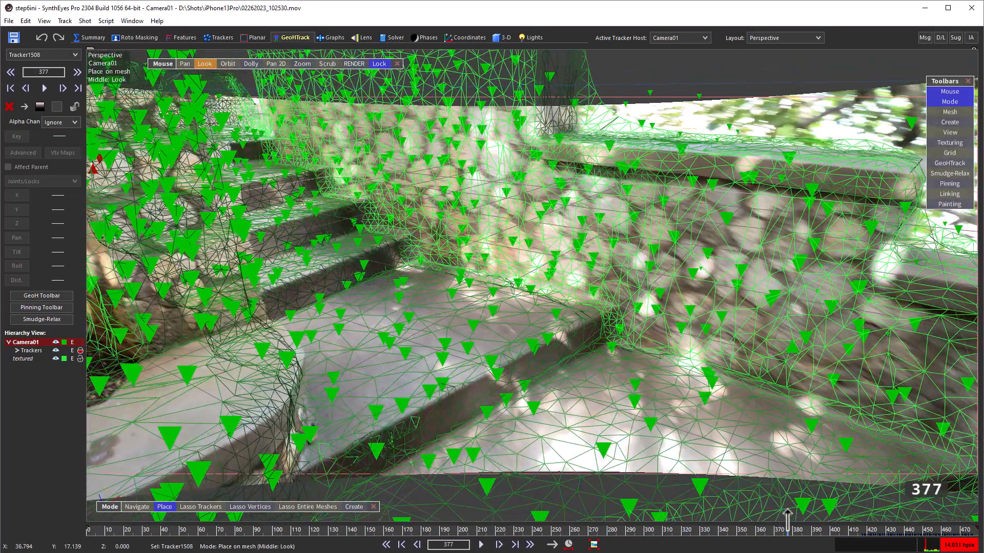
{"action": "key", "text": "m"}
{"action": "key", "text": "m"}
{"action": "key", "text": "m"}
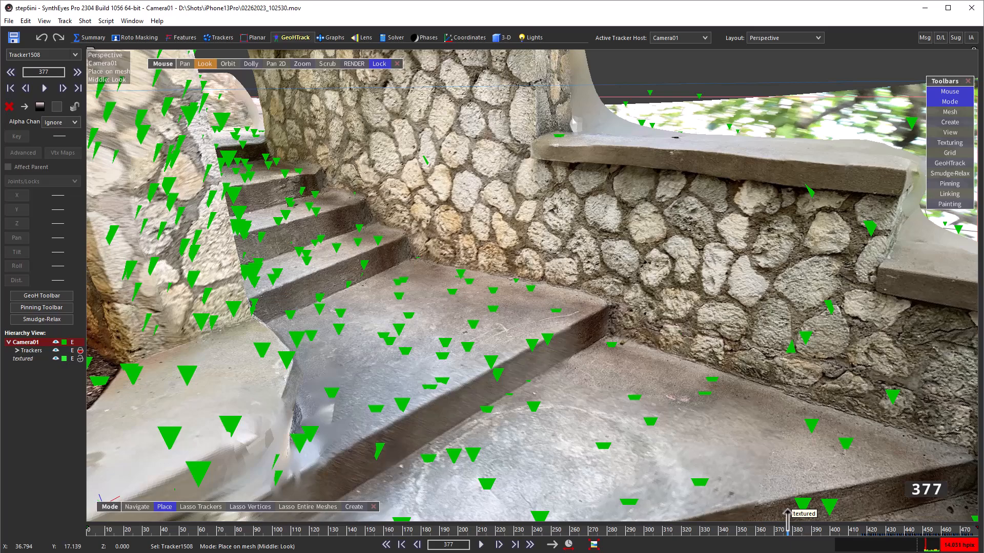
- Inspect the mesh alignment on the upper landing and its back wall at frame 479 in textured and wireframe display
{"action": "left_click_drag", "start_coordinate": [820, 532], "coordinate": [979, 533]}
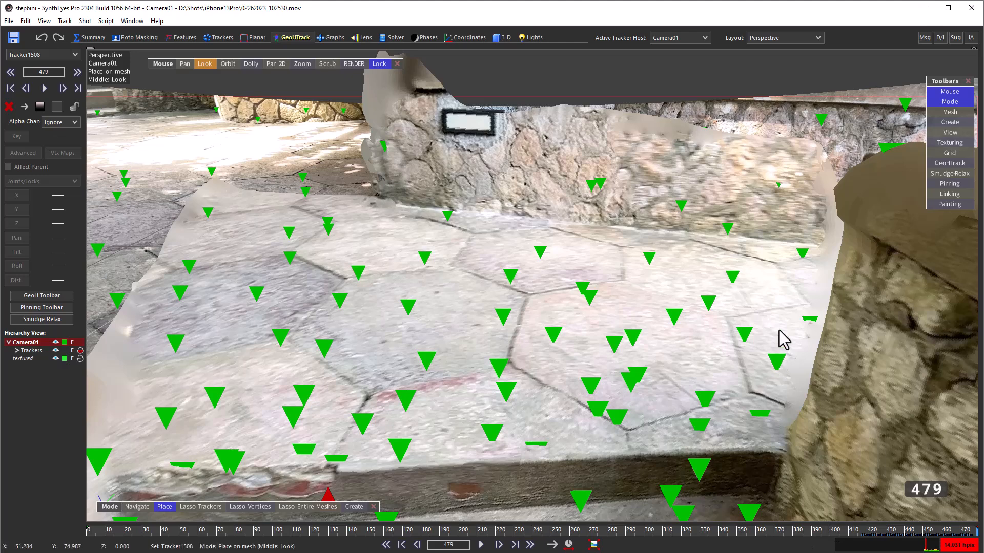
{"action": "key", "text": "m"}
{"action": "key", "text": "m"}
{"action": "key", "text": "m"}
{"action": "key", "text": "m"}
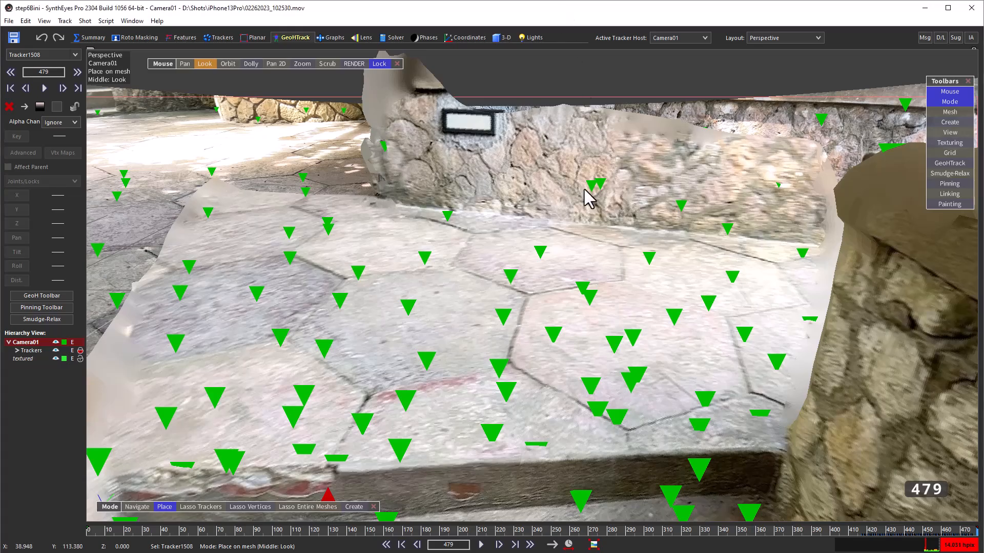
{"action": "key", "text": "m"}
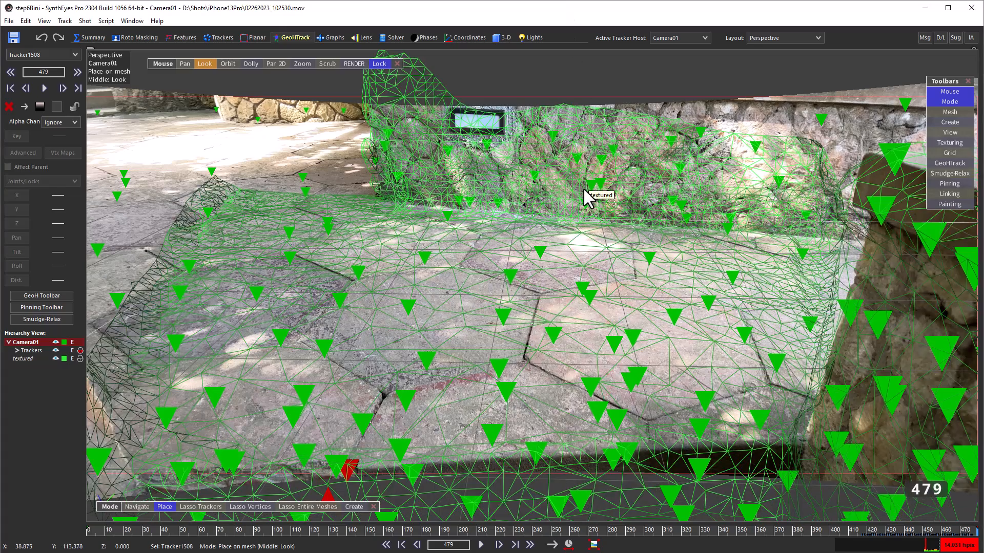
{"action": "left_click", "coordinate": [844, 527]}
{"action": "left_click_drag", "start_coordinate": [844, 527], "coordinate": [976, 527]}
- Select Tracker1439 at the dark hole in the landing's back wall and place its seed on the matching hole in the mesh
{"action": "scroll", "coordinate": [518, 182], "scroll_direction": "up", "scroll_amount": 5}
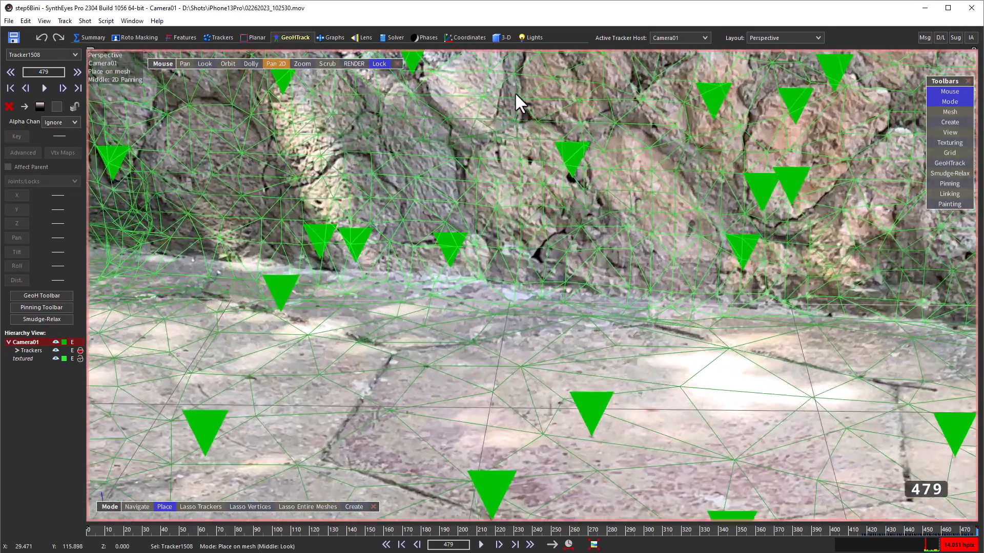
{"action": "scroll", "coordinate": [518, 73], "scroll_direction": "up", "scroll_amount": 2}
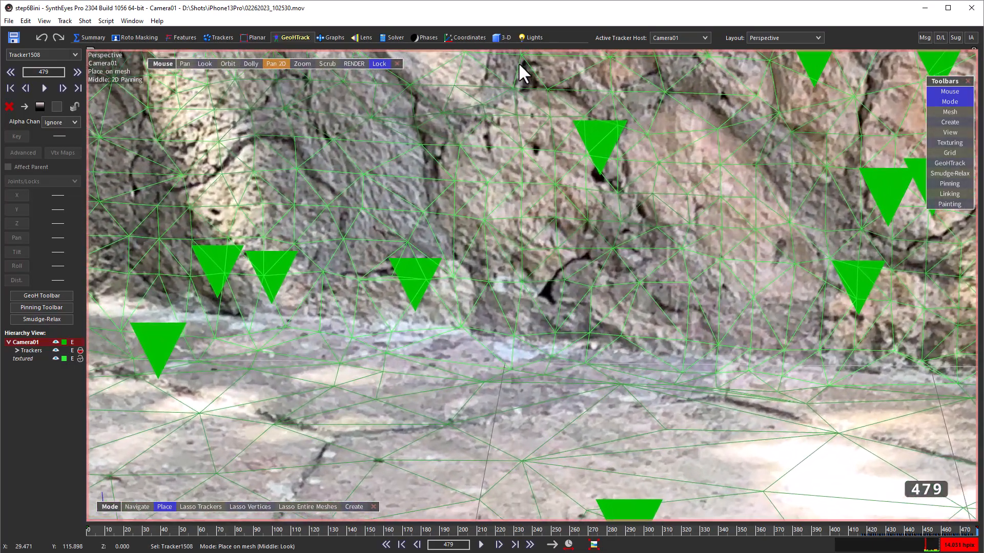
{"action": "left_click", "coordinate": [594, 132]}
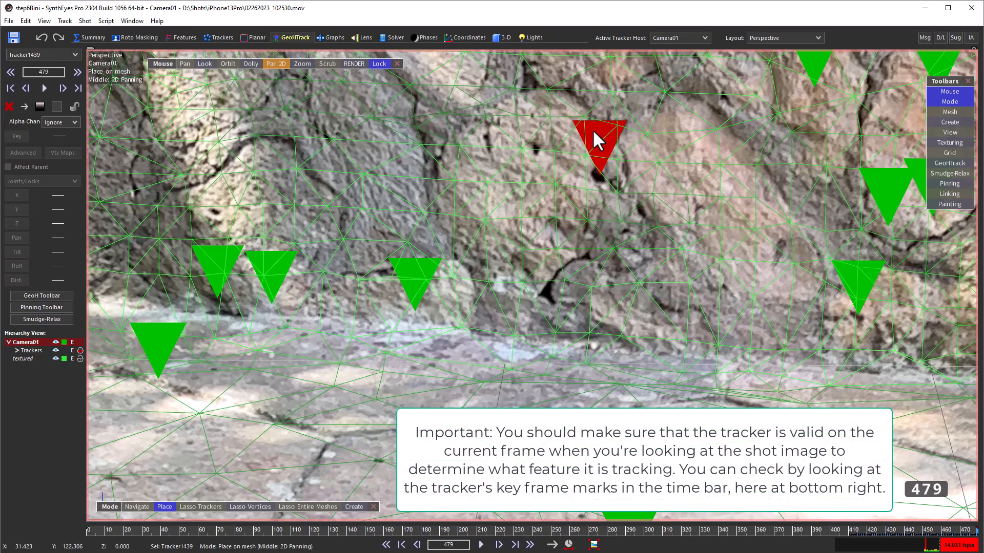
{"action": "scroll", "coordinate": [701, 299], "scroll_direction": "up", "scroll_amount": 2}
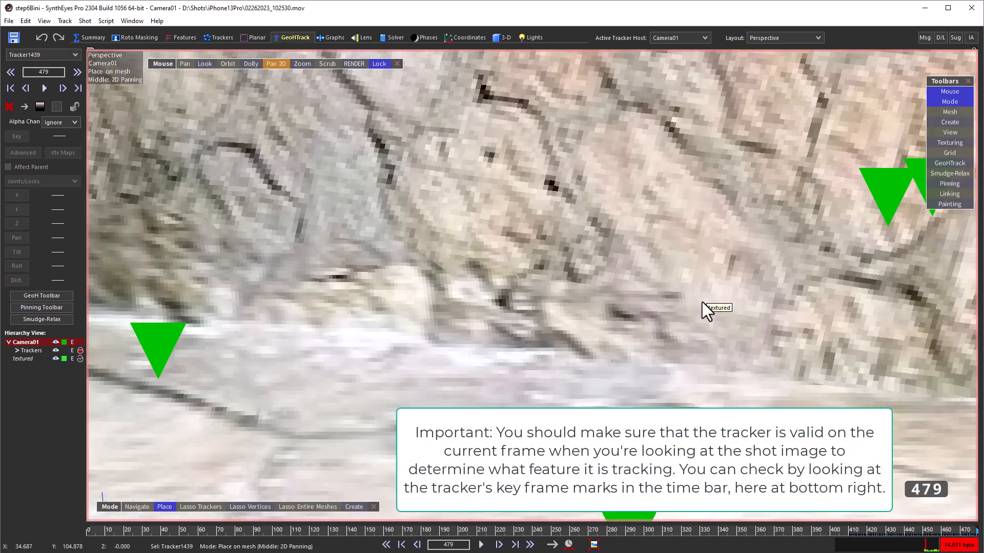
{"action": "left_click", "coordinate": [552, 184]}
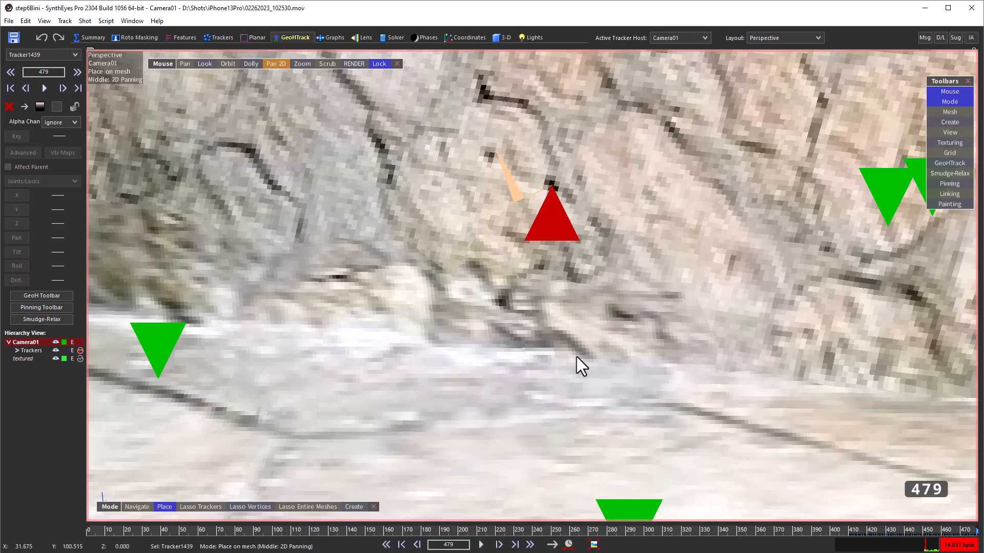
- Frame the whole landing wall and scrub to frame 428 to check the mesh alignment
{"action": "scroll", "coordinate": [576, 356], "scroll_direction": "down", "scroll_amount": 5}
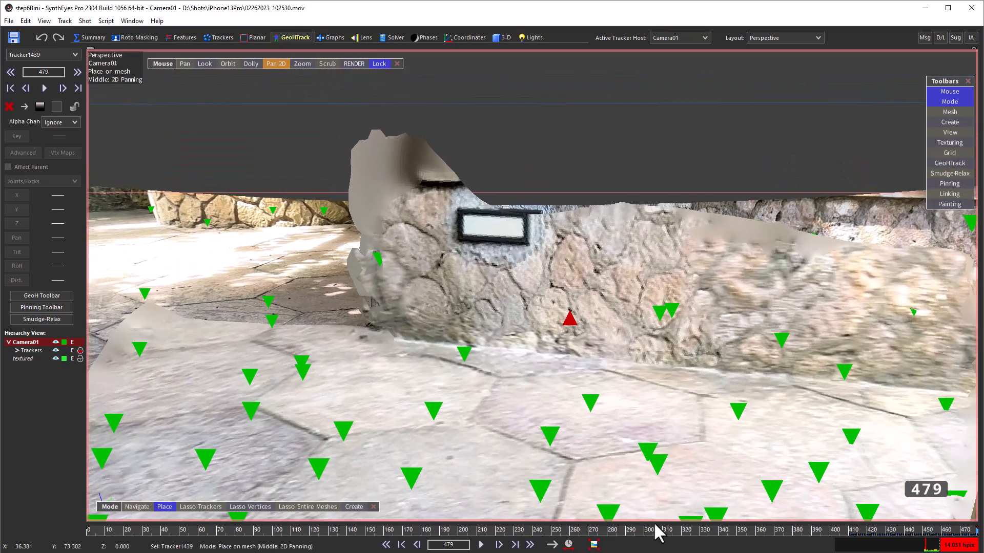
{"action": "left_click", "coordinate": [658, 529]}
{"action": "left_click_drag", "start_coordinate": [659, 526], "coordinate": [884, 519]}
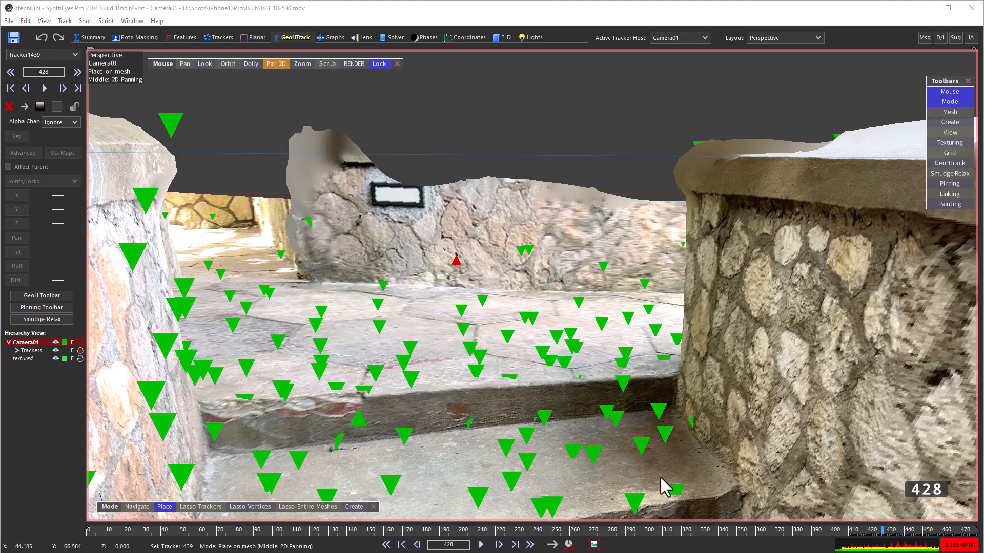
- At frame 418, select Tracker1055 on the right-hand stone wall and place its seed on the matching feature in the mesh
{"action": "left_click", "coordinate": [539, 18]}
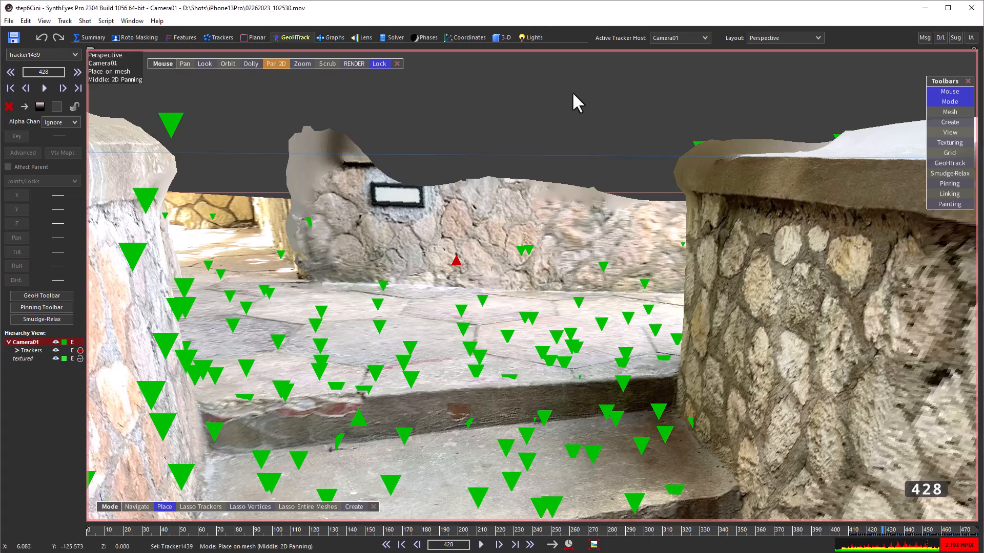
{"action": "key", "text": "w"}
{"action": "left_click_drag", "start_coordinate": [942, 533], "coordinate": [864, 528]}
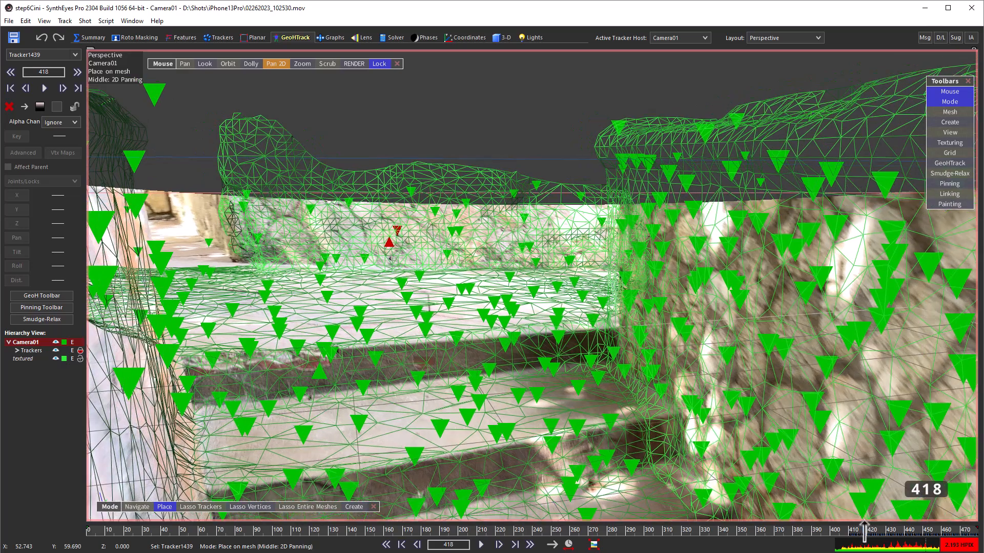
{"action": "left_click", "coordinate": [768, 343]}
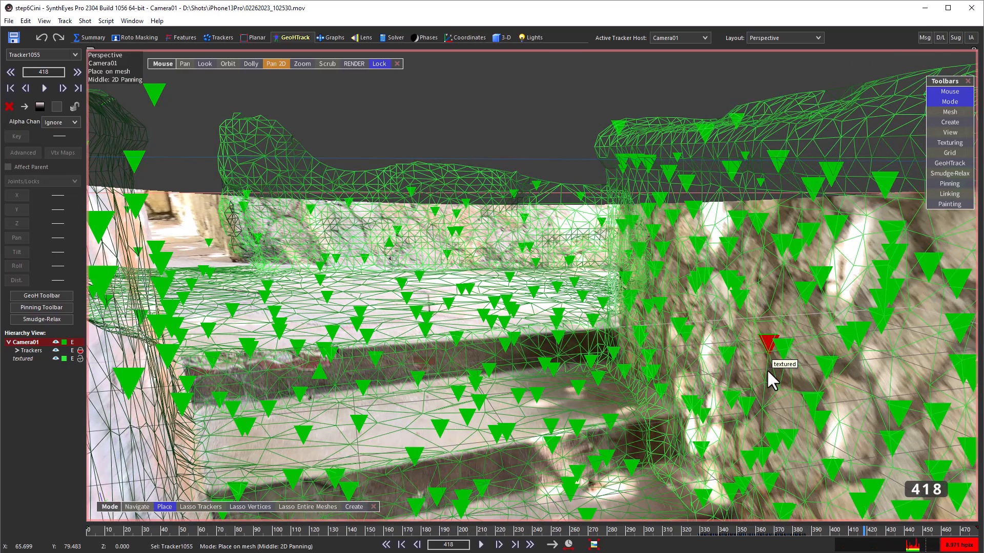
{"action": "key", "text": "m"}
{"action": "key", "text": "m"}
{"action": "key", "text": "m"}
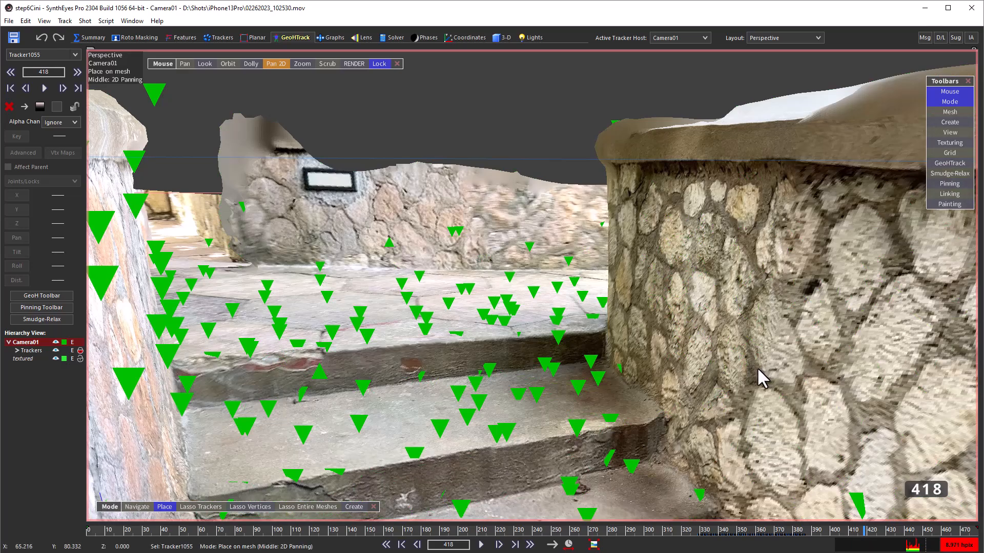
{"action": "left_click", "coordinate": [745, 342]}
{"action": "key", "text": "w"}
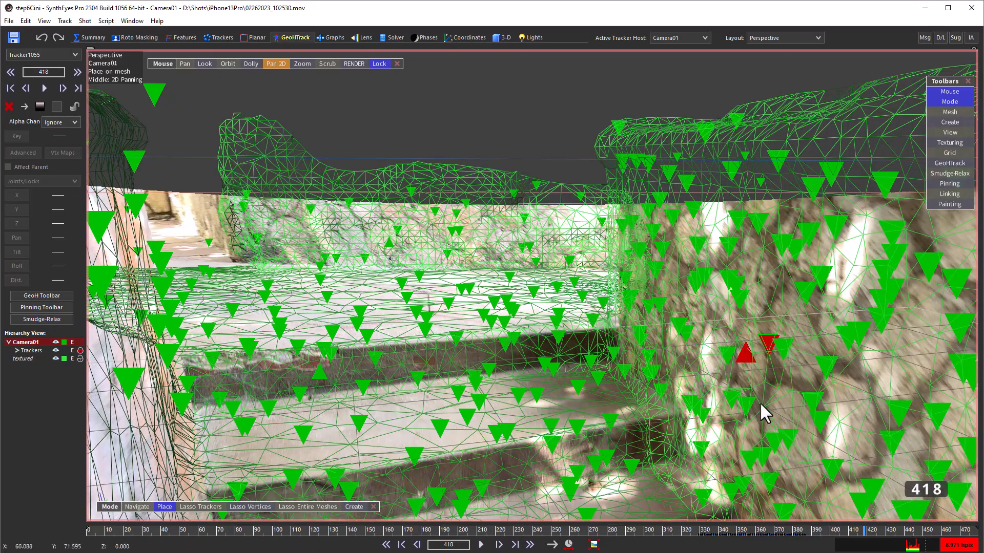
- At frame 406, select Tracker1376 at the stair edge and place its seed on the matching crack in the mesh
{"action": "left_click_drag", "start_coordinate": [861, 530], "coordinate": [841, 532]}
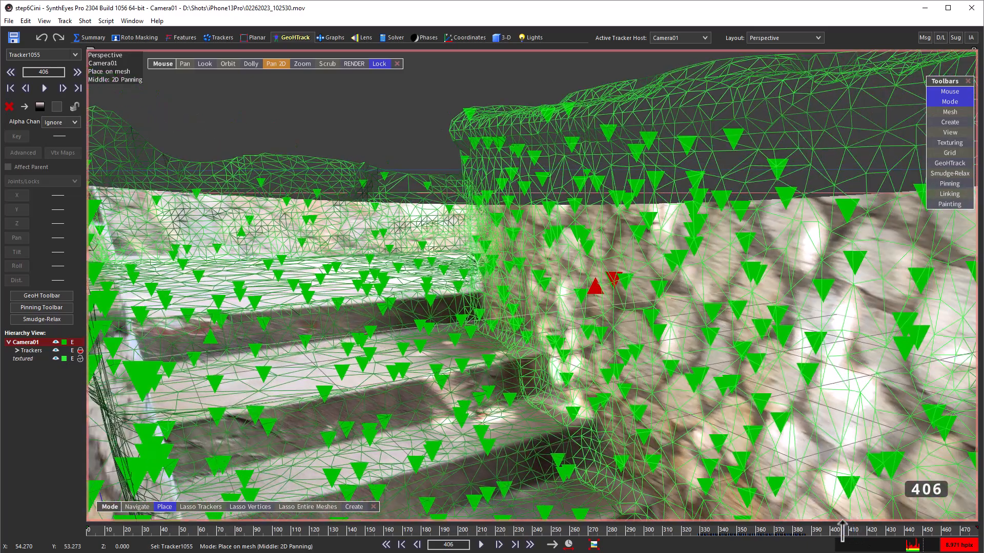
{"action": "left_click", "coordinate": [251, 407]}
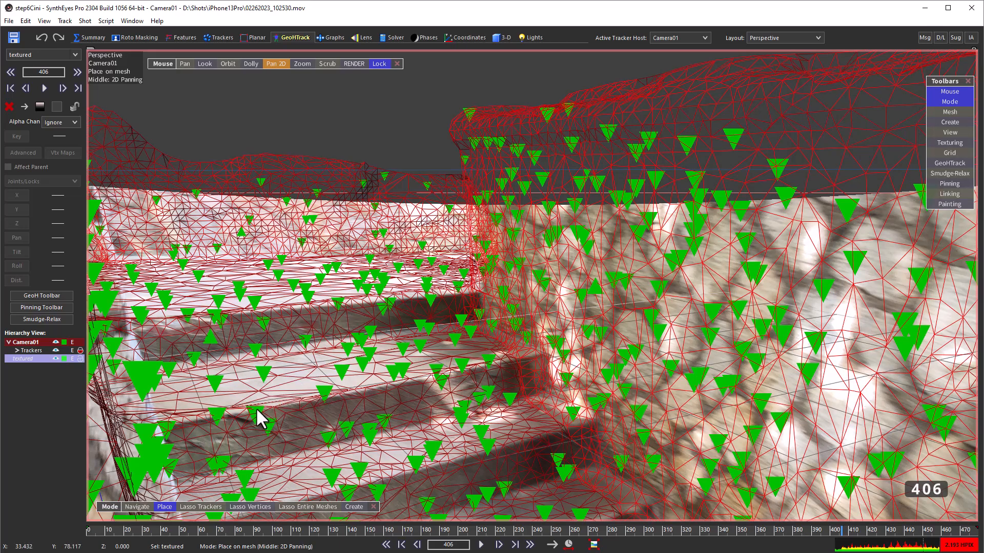
{"action": "left_click", "coordinate": [257, 411]}
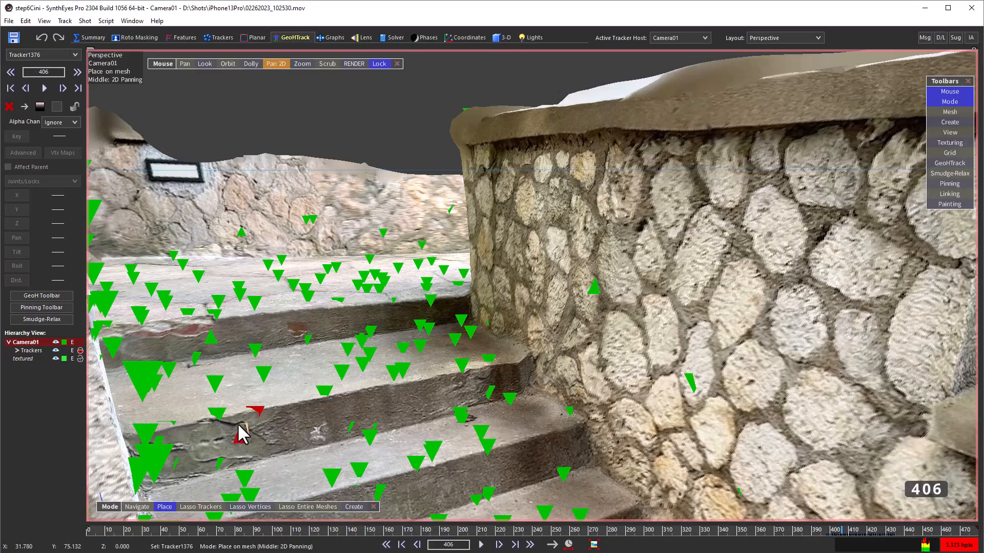
- At frame 415, place the seed of Tracker1408 on the matching spot of the stair in the mesh
{"action": "left_click", "coordinate": [841, 524]}
{"action": "mouse_move", "coordinate": [841, 523]}
{"action": "left_mouse_down"}
{"action": "mouse_move", "coordinate": [876, 524]}
{"action": "mouse_move", "coordinate": [858, 524]}
{"action": "left_mouse_up"}
{"action": "left_click", "coordinate": [547, 403]}
{"action": "key", "text": "o"}
{"action": "key", "text": "o"}
{"action": "key", "text": "o"}
{"action": "key", "text": "o"}
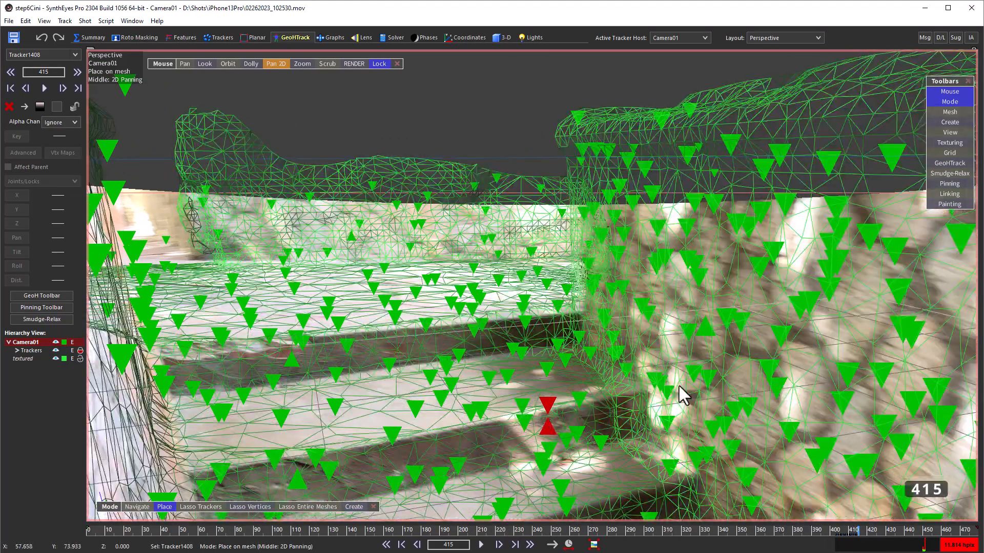
- At frame 357, select Tracker1092 on the stone wall below the cap and place its seed between the matching stones
{"action": "left_click", "coordinate": [713, 531]}
{"action": "left_click_drag", "start_coordinate": [714, 530], "coordinate": [751, 531]}
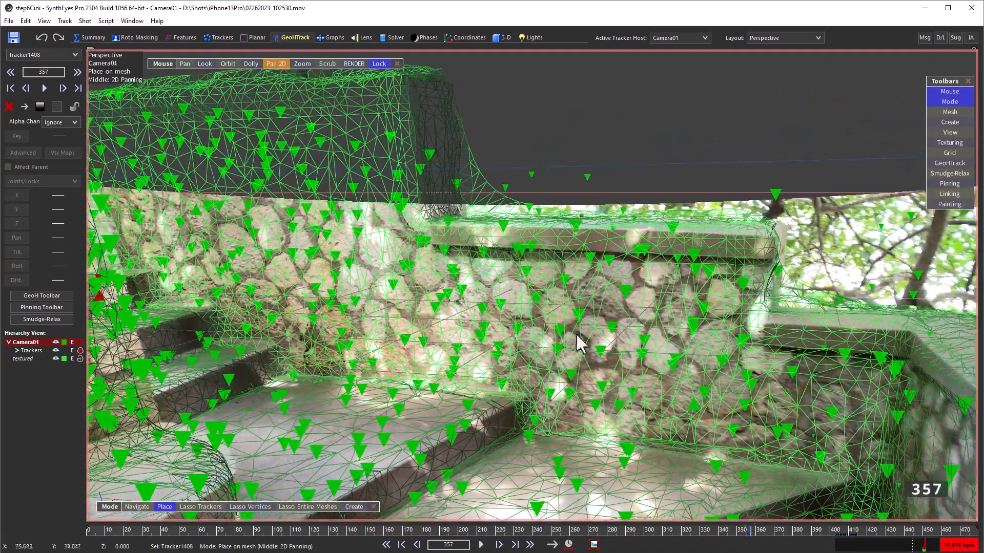
{"action": "scroll", "coordinate": [581, 289], "scroll_direction": "up", "scroll_amount": 5}
{"action": "left_click", "coordinate": [581, 290]}
{"action": "left_click", "coordinate": [557, 288]}
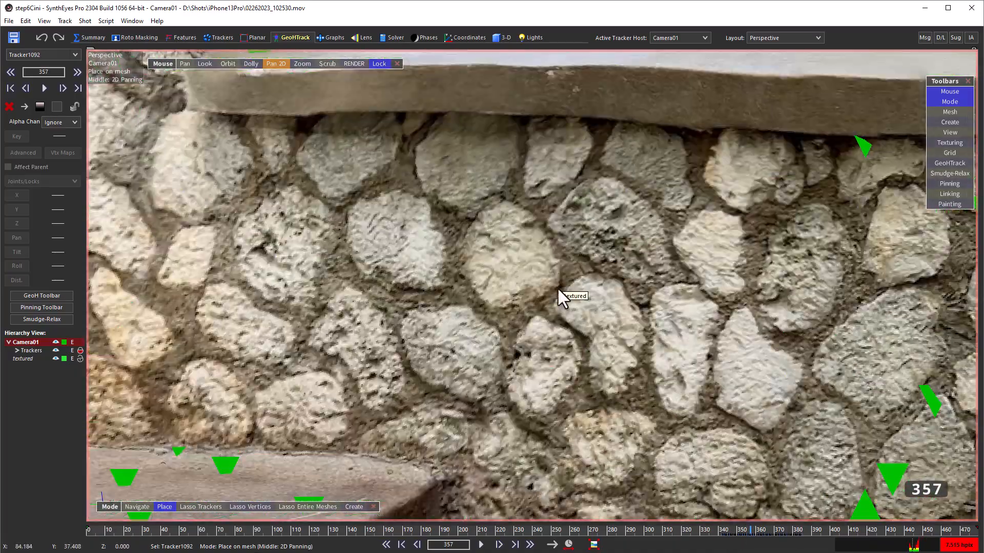
- Place the seeds of two more trackers, the second being Tracker1262, on their matching features in the mesh
{"action": "left_click_drag", "start_coordinate": [745, 533], "coordinate": [766, 531]}
{"action": "left_click", "coordinate": [487, 354]}
{"action": "left_click", "coordinate": [456, 385]}
{"action": "left_click", "coordinate": [827, 398]}
{"action": "left_click", "coordinate": [791, 402]}
- At frame 274, seed Tracker966 on the stone wall and Tracker708 at the base of the lowest stair riser
{"action": "left_click_drag", "start_coordinate": [733, 533], "coordinate": [601, 531]}
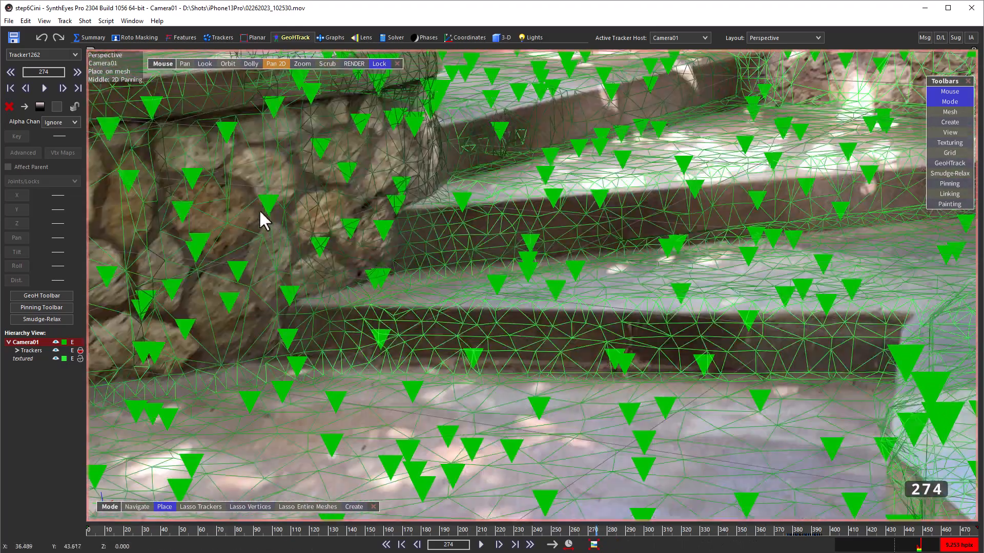
{"action": "left_click", "coordinate": [267, 219]}
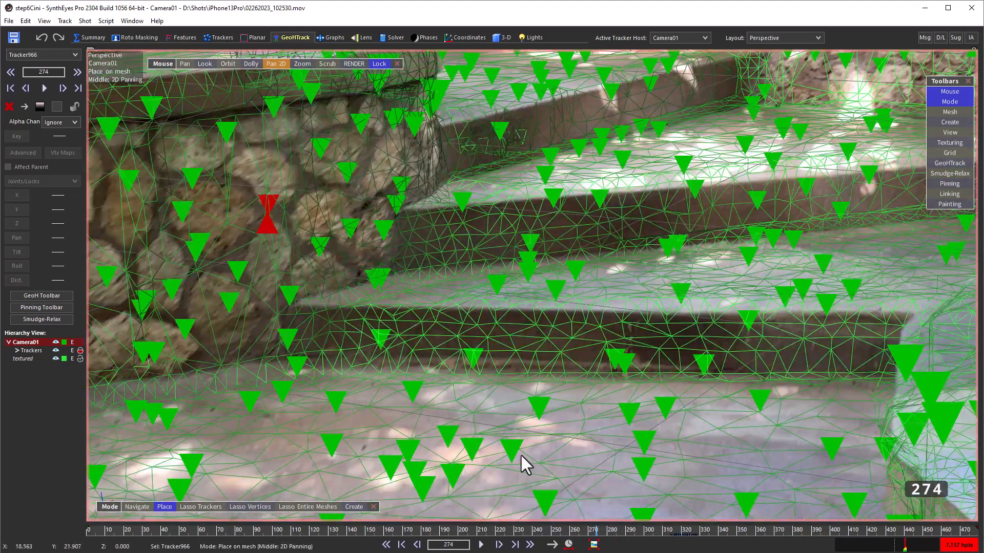
{"action": "left_click", "coordinate": [623, 363]}
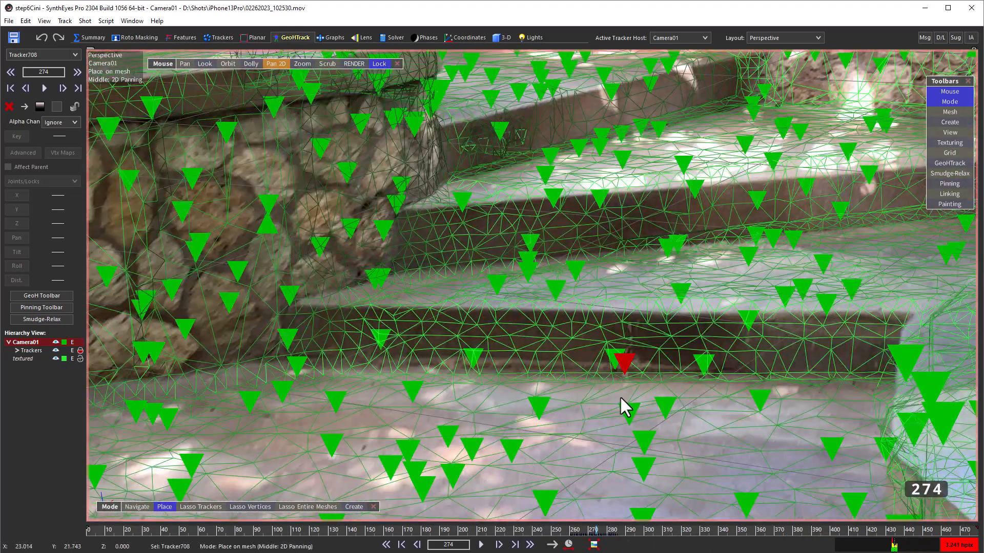
{"action": "left_click", "coordinate": [625, 381]}
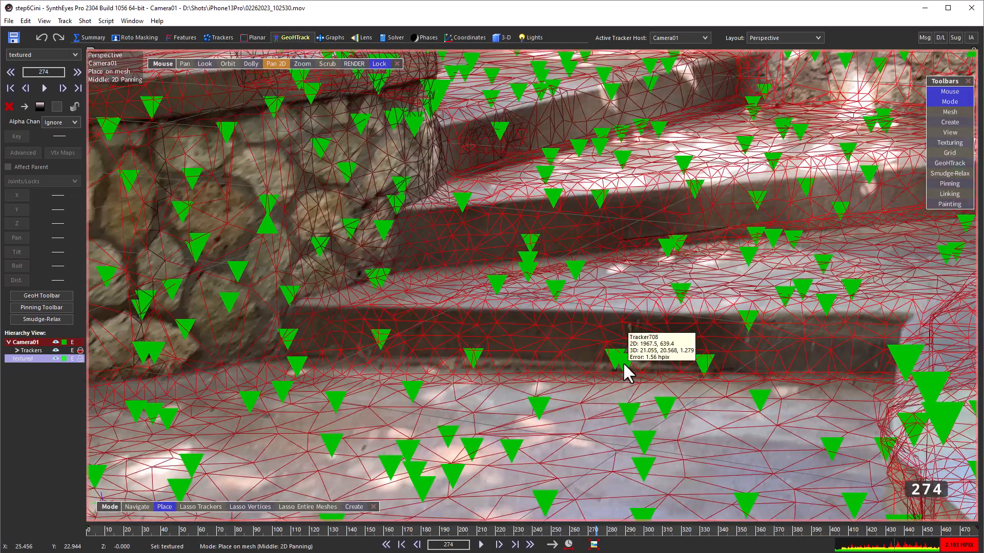
{"action": "left_click", "coordinate": [623, 362]}
- At frame 233, place the seeds of Tracker707 and Tracker694 on the matching features of the pavement
{"action": "left_click_drag", "start_coordinate": [574, 529], "coordinate": [524, 530]}
{"action": "left_click", "coordinate": [357, 397]}
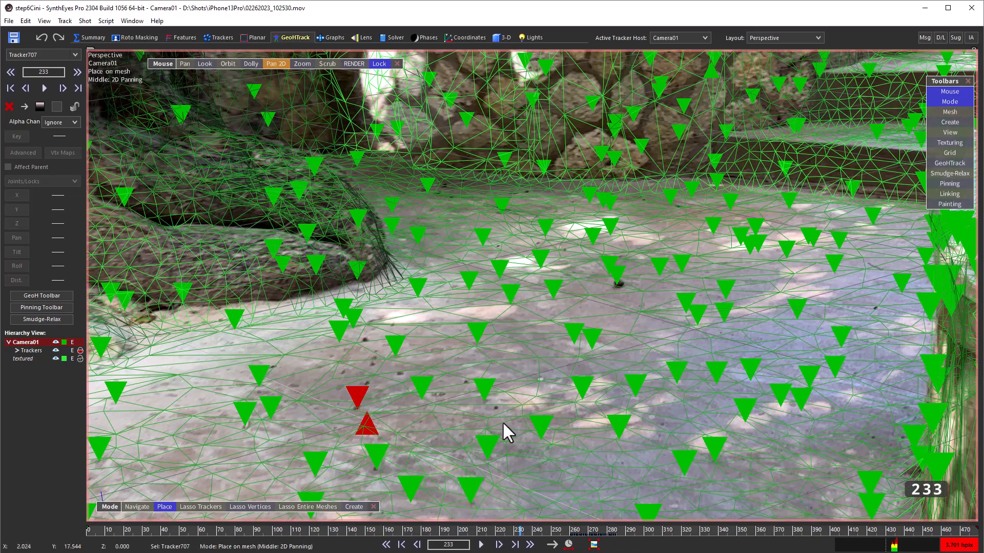
{"action": "left_click", "coordinate": [483, 404]}
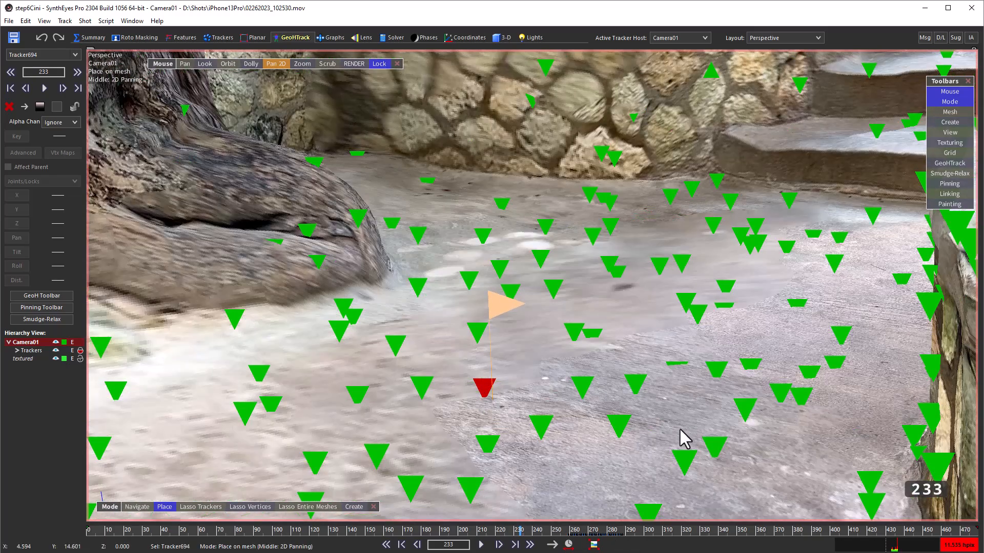
- At frame 192, try seeding Tracker139 at the base of the bank, undo it, and seed Tracker505 near the dark spot there
{"action": "left_click_drag", "start_coordinate": [519, 530], "coordinate": [444, 529]}
{"action": "scroll", "coordinate": [468, 164], "scroll_direction": "up", "scroll_amount": 5}
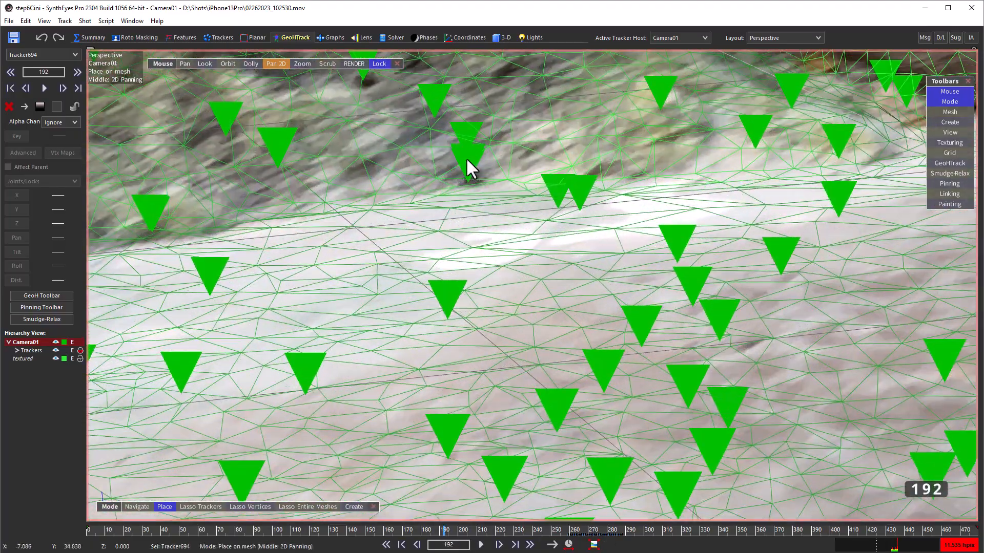
{"action": "left_click", "coordinate": [468, 182]}
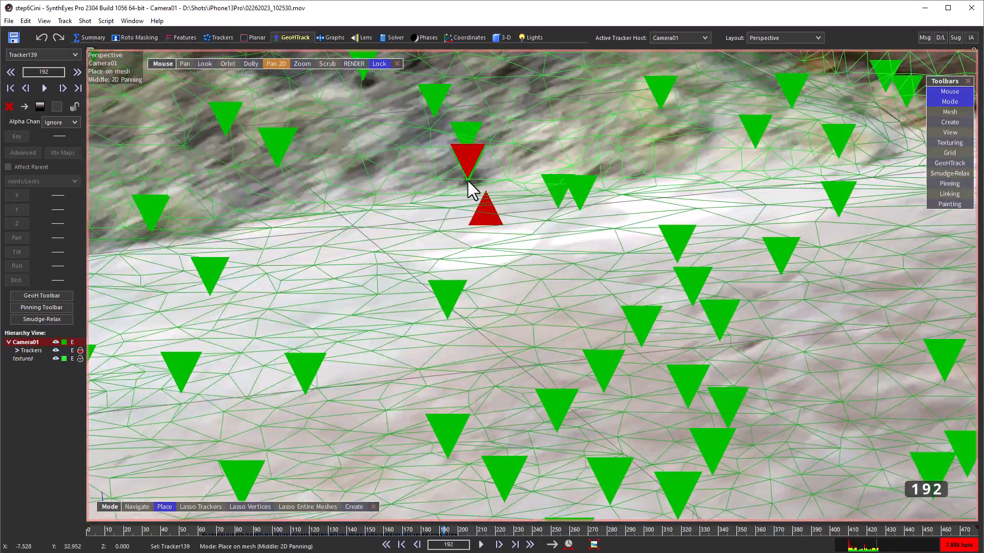
{"action": "key", "text": "ctrl+z"}
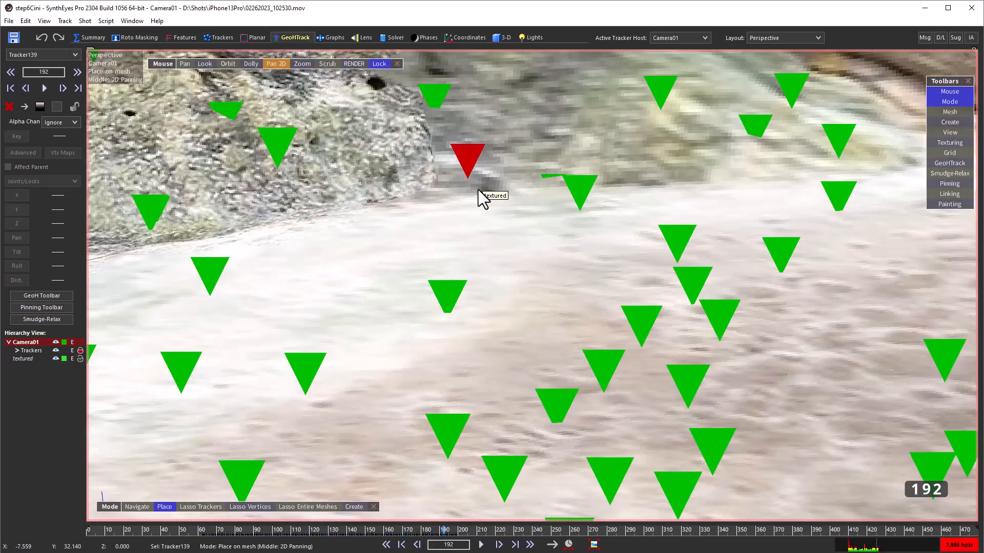
{"action": "left_click", "coordinate": [486, 190]}
{"action": "key", "text": "w"}
{"action": "key", "text": "w"}
{"action": "key", "text": "w"}
{"action": "scroll", "coordinate": [467, 179], "scroll_direction": "up", "scroll_amount": 6}
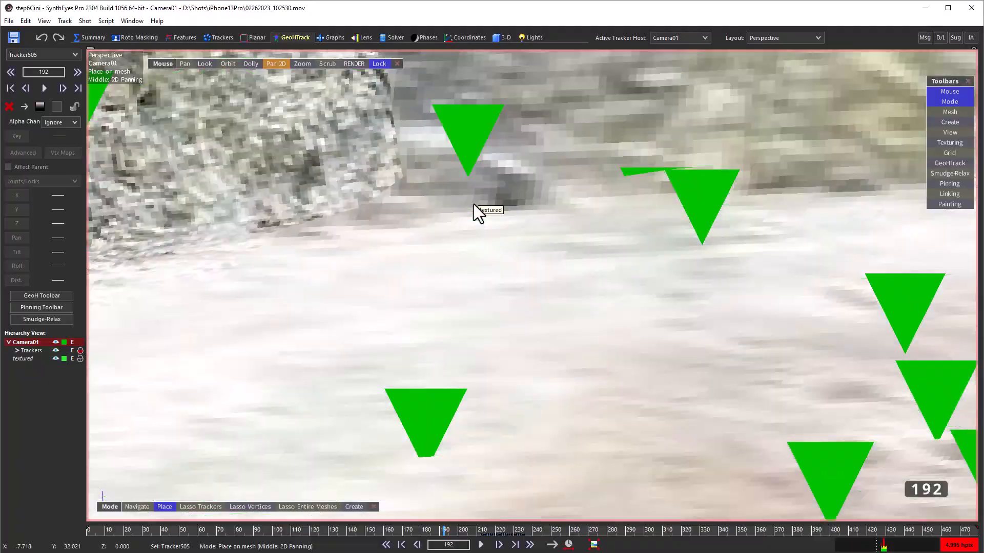
{"action": "scroll", "coordinate": [514, 266], "scroll_direction": "down", "scroll_amount": 6}
{"action": "key", "text": "w"}
- At frame 166, select Tracker439 on the pavement in the foreground and place its seed on the matching mesh feature
{"action": "left_click_drag", "start_coordinate": [441, 530], "coordinate": [397, 527]}
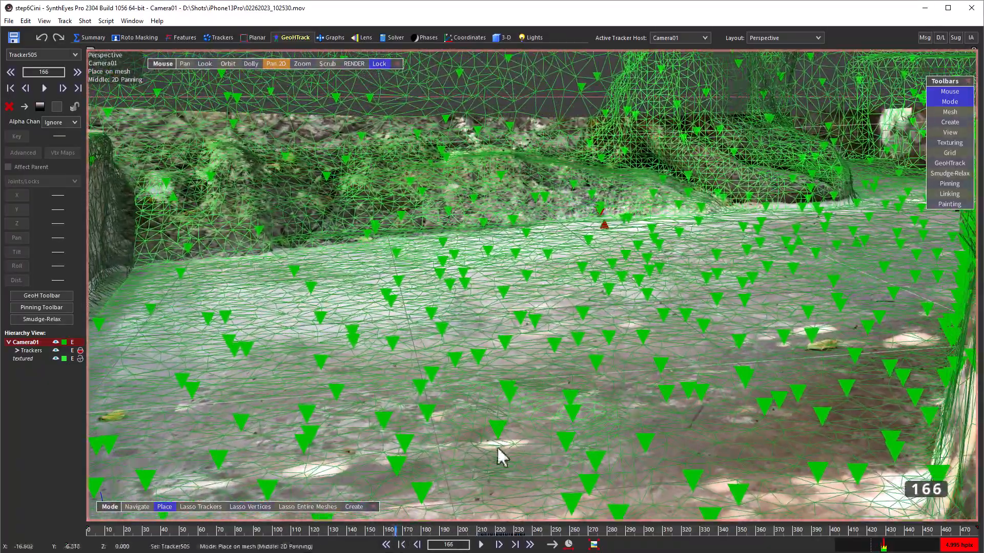
{"action": "scroll", "coordinate": [500, 415], "scroll_direction": "up", "scroll_amount": 5}
{"action": "left_click", "coordinate": [499, 413]}
{"action": "key", "text": "w"}
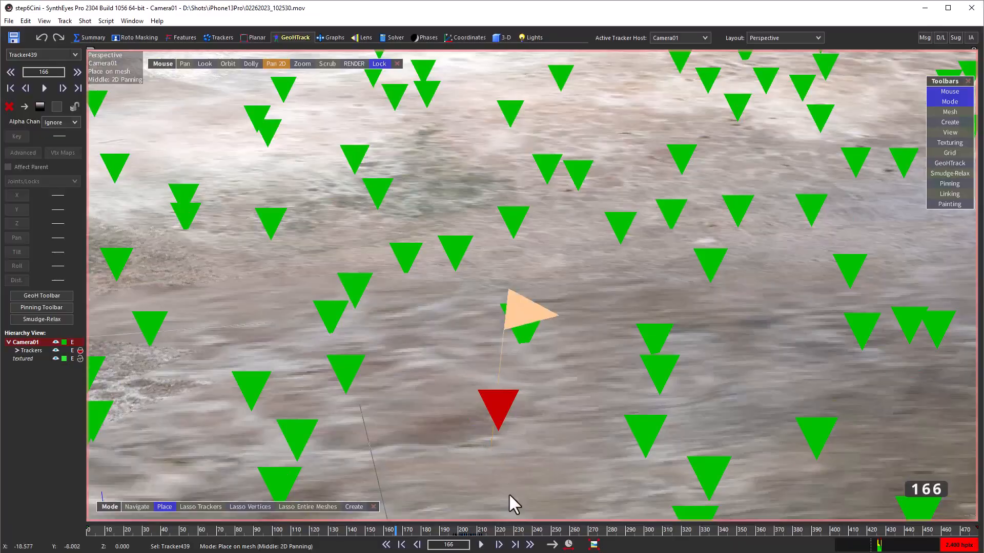
{"action": "key", "text": "w"}
- Check Tracker234, and Tracker167 on the mossy bank at frame 63, for matching features in the mesh
{"action": "left_click_drag", "start_coordinate": [420, 528], "coordinate": [265, 527]}
{"action": "left_click", "coordinate": [760, 171]}
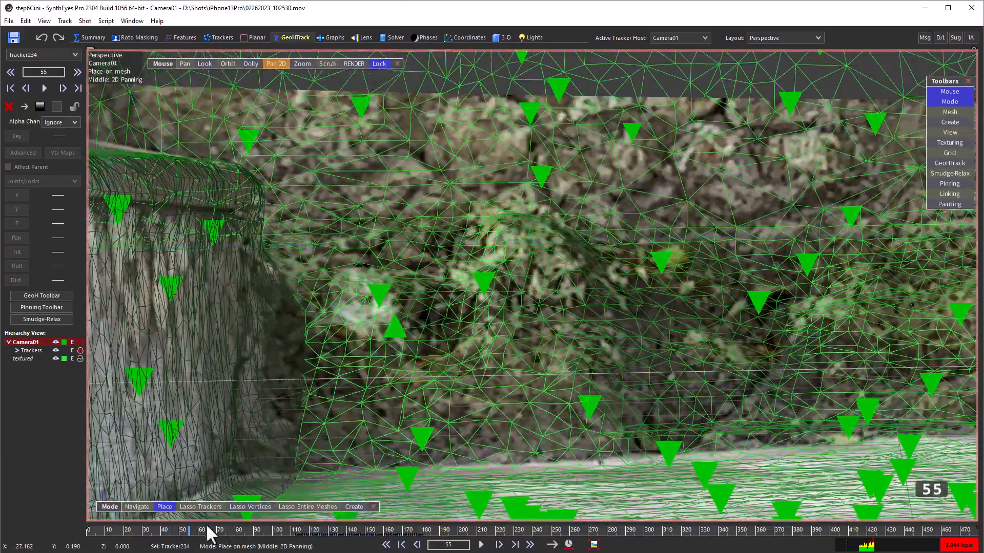
{"action": "left_click", "coordinate": [208, 530]}
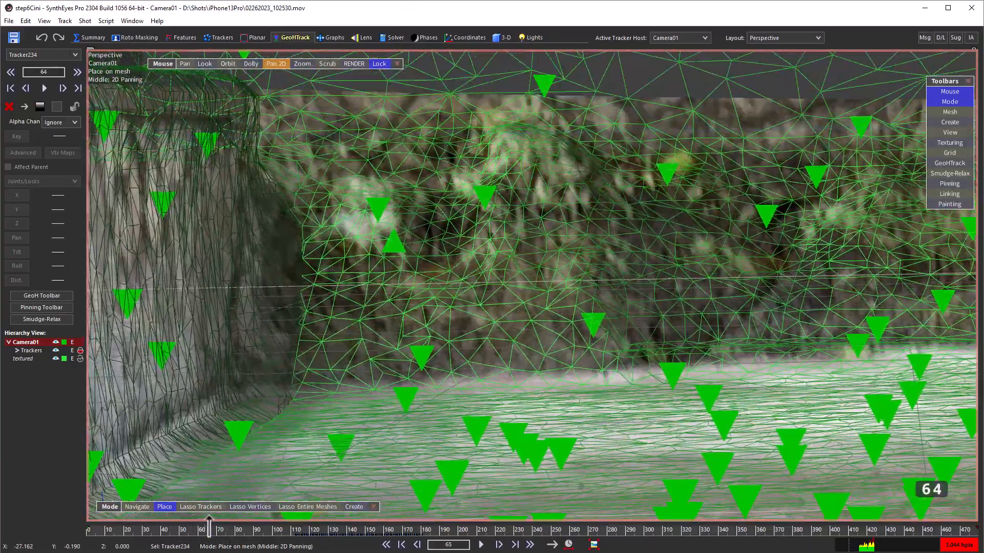
{"action": "scroll", "coordinate": [483, 213], "scroll_direction": "up", "scroll_amount": 5}
{"action": "left_click", "coordinate": [480, 198]}
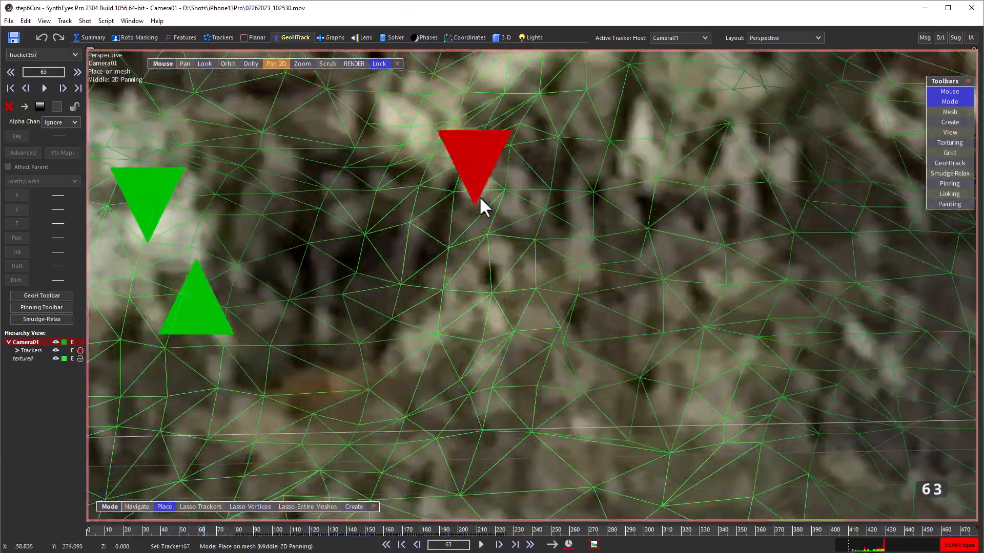
{"action": "scroll", "coordinate": [406, 405], "scroll_direction": "down", "scroll_amount": 5}
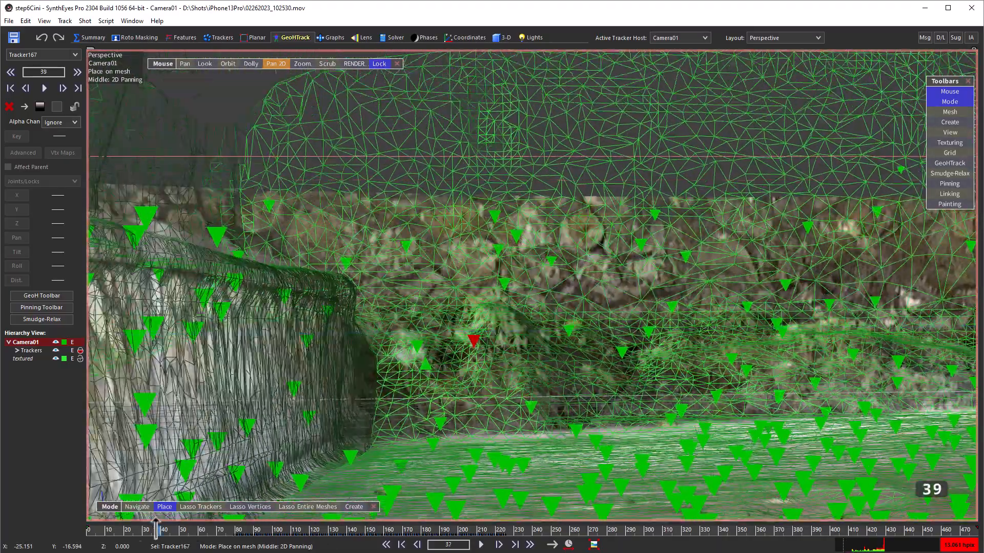
- At frame 27, place the seeds of Tracker14 and Tracker33 on the matching features of the right-hand wall's cap
{"action": "left_click", "coordinate": [275, 63]}
{"action": "left_click", "coordinate": [272, 64]}
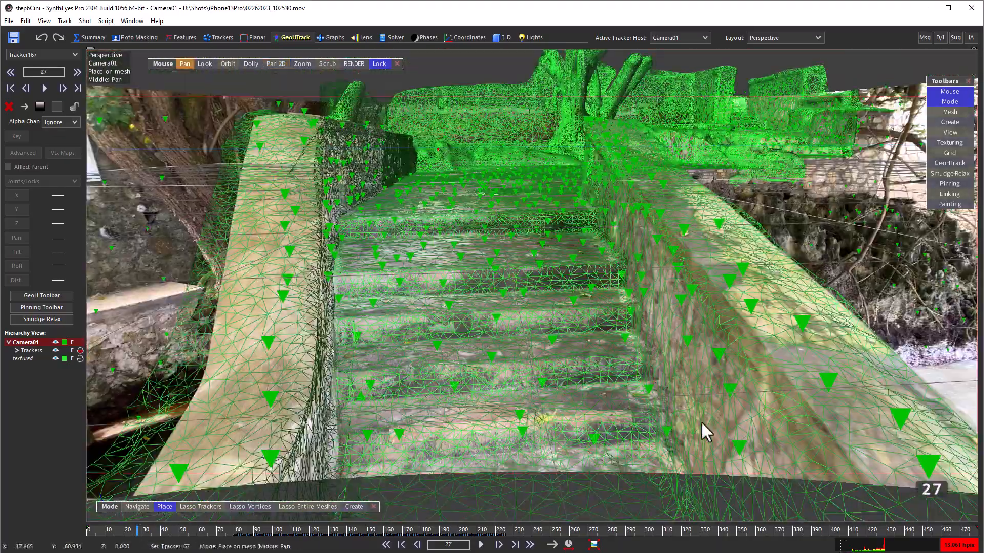
{"action": "scroll", "coordinate": [753, 304], "scroll_direction": "up", "scroll_amount": 5}
{"action": "scroll", "coordinate": [754, 327], "scroll_direction": "down", "scroll_amount": 1}
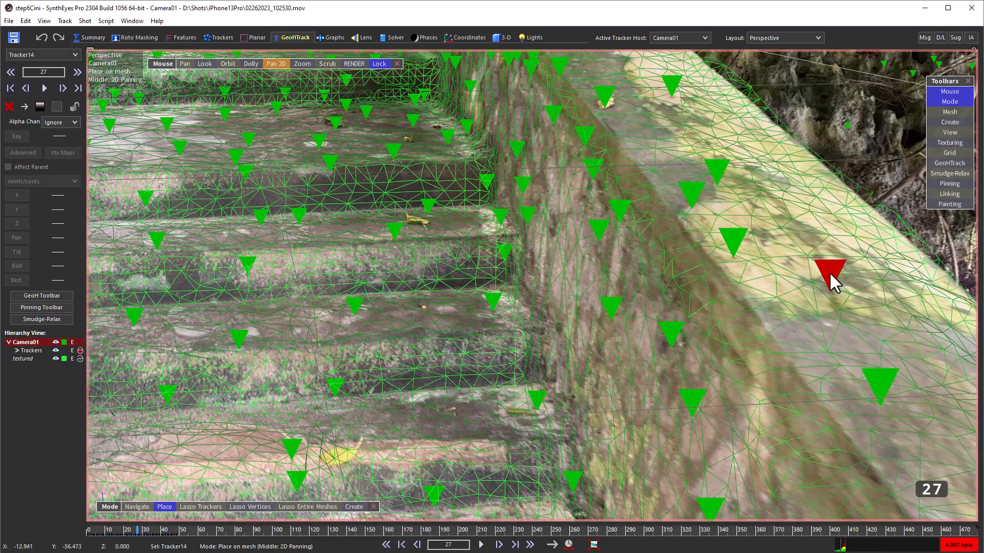
{"action": "left_click", "coordinate": [831, 273]}
{"action": "scroll", "coordinate": [831, 287], "scroll_direction": "up", "scroll_amount": 4}
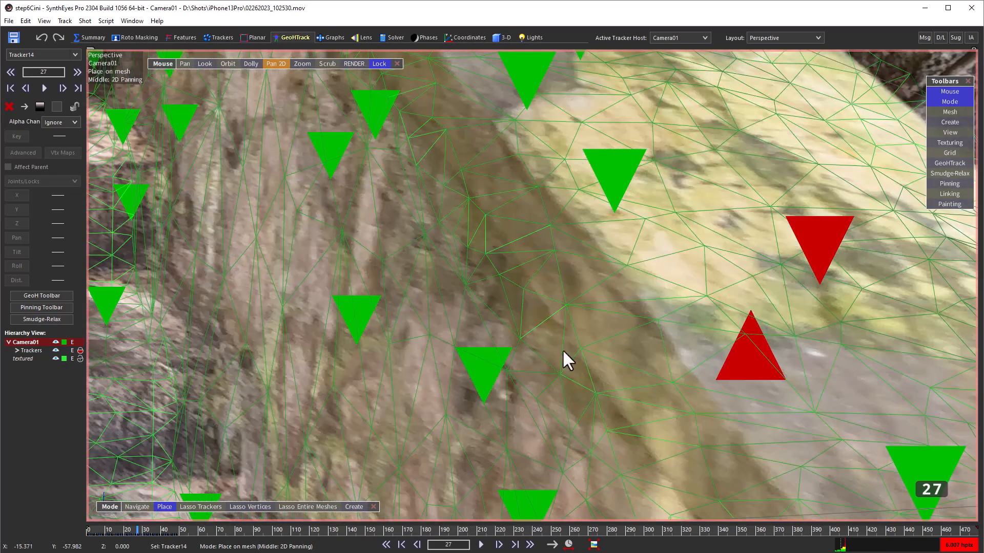
{"action": "left_click", "coordinate": [621, 217]}
{"action": "scroll", "coordinate": [570, 238], "scroll_direction": "down", "scroll_amount": 3}
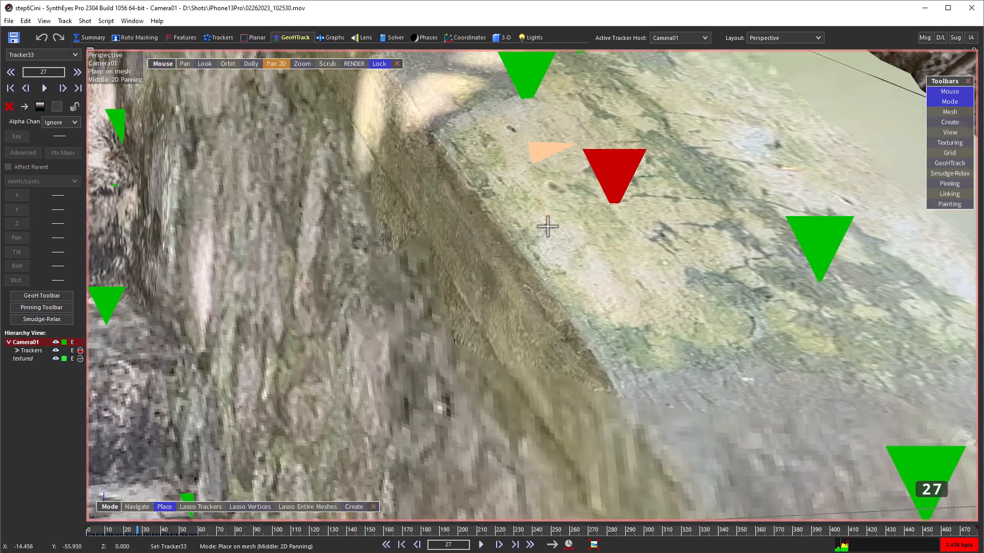
- At frame 10, select Tracker11 beside the chipped stair edge and place its seed on the matching spot in the mesh
{"action": "scroll", "coordinate": [343, 333], "scroll_direction": "down", "scroll_amount": 5}
{"action": "scroll", "coordinate": [137, 379], "scroll_direction": "down", "scroll_amount": 3}
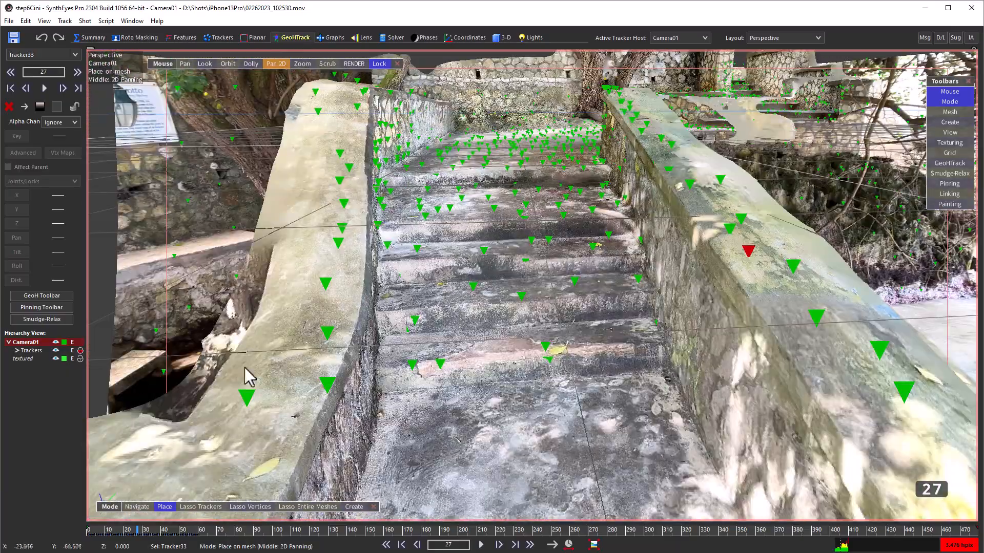
{"action": "scroll", "coordinate": [397, 235], "scroll_direction": "up", "scroll_amount": 6}
{"action": "scroll", "coordinate": [389, 318], "scroll_direction": "down", "scroll_amount": 2}
{"action": "left_click_drag", "start_coordinate": [136, 530], "coordinate": [106, 530]}
{"action": "left_click", "coordinate": [438, 381]}
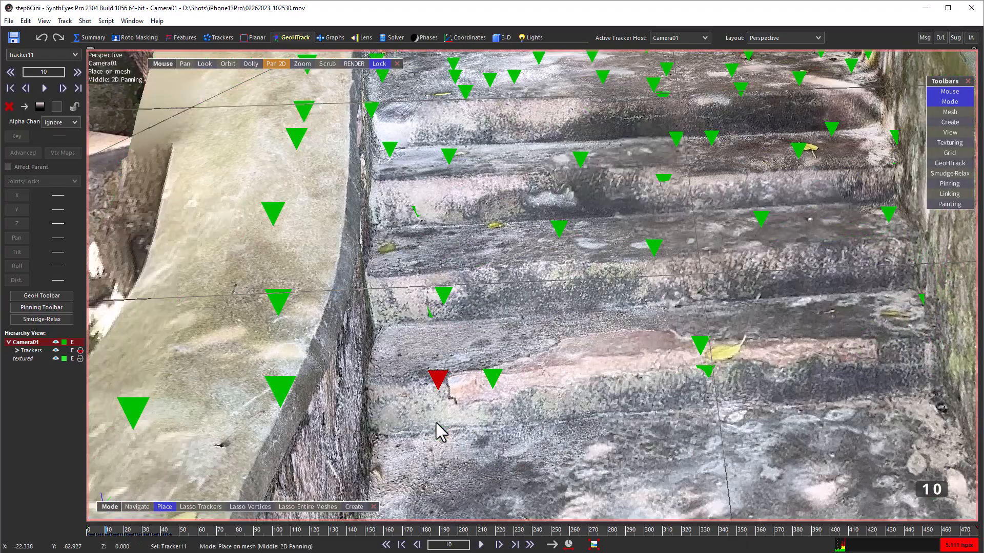
{"action": "left_click", "coordinate": [412, 405]}
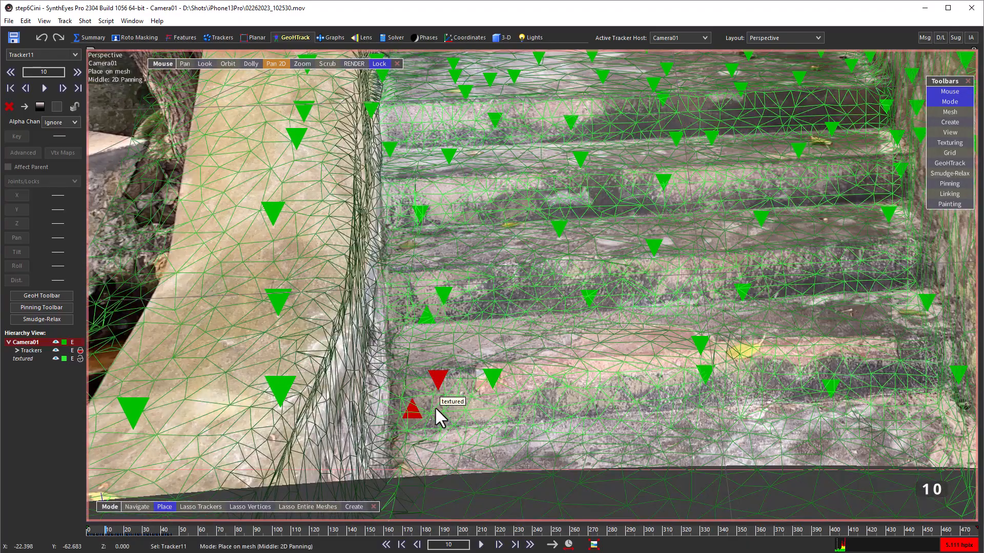
- At frame 8, select Tracker26 on the left-hand wall's cap and inspect the area for its matching mesh feature
{"action": "left_click_drag", "start_coordinate": [154, 530], "coordinate": [103, 529]}
{"action": "left_click", "coordinate": [273, 214]}
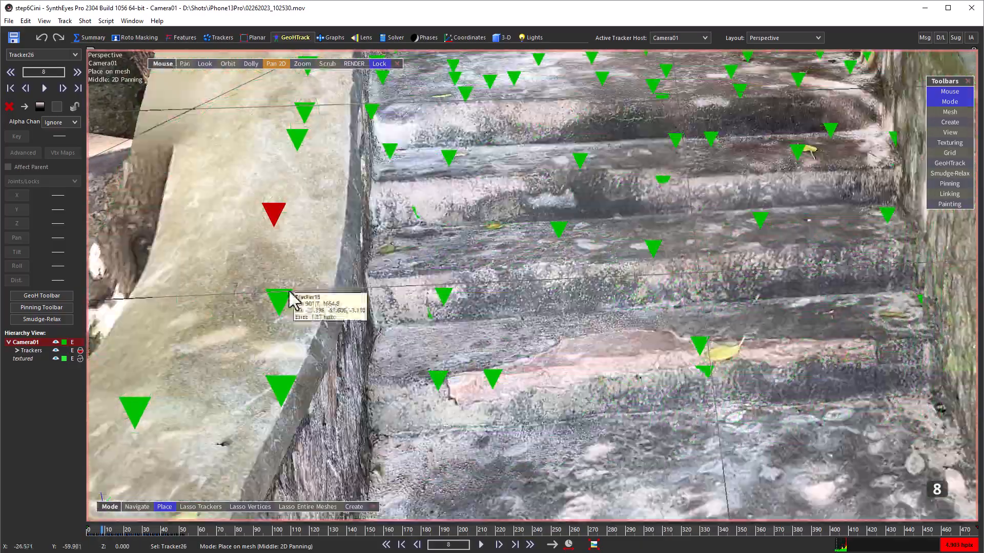
{"action": "scroll", "coordinate": [418, 453], "scroll_direction": "up", "scroll_amount": 5}
{"action": "scroll", "coordinate": [400, 333], "scroll_direction": "down", "scroll_amount": 5}
{"action": "scroll", "coordinate": [400, 333], "scroll_direction": "up", "scroll_amount": 2}
{"action": "left_click", "coordinate": [276, 63]}
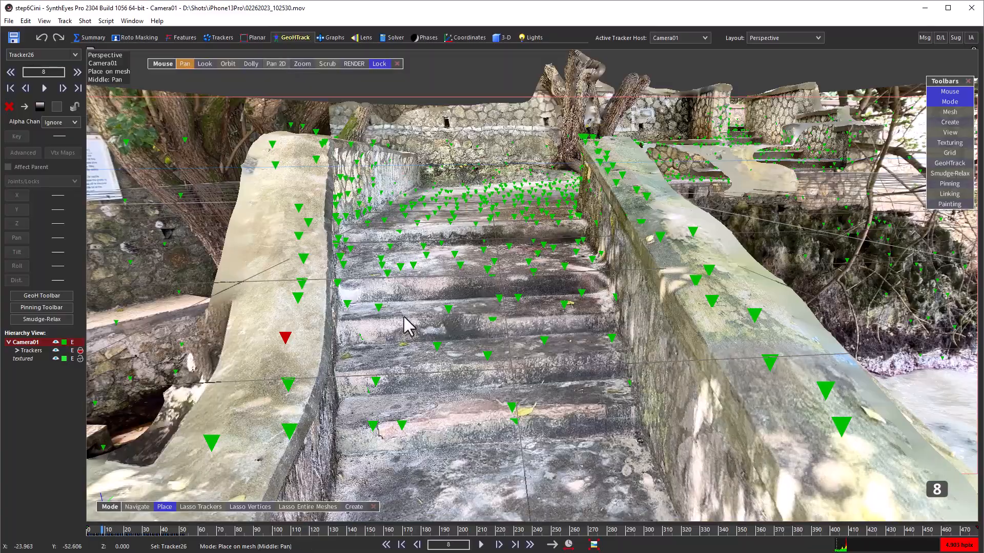
- At frame 76, select Tracker147 on the right-hand wall's cap and compare its seed with the matching mesh feature back to frame 67
{"action": "mouse_move", "coordinate": [103, 530]}
{"action": "left_mouse_down"}
{"action": "mouse_move", "coordinate": [244, 547]}
{"action": "mouse_move", "coordinate": [228, 543]}
{"action": "left_mouse_up"}
{"action": "left_click", "coordinate": [825, 322]}
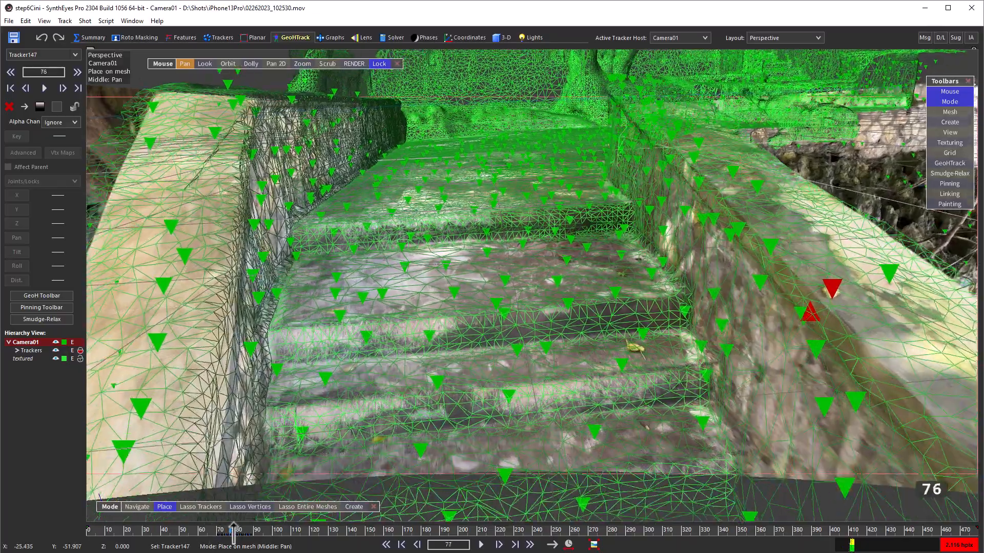
{"action": "left_click_drag", "start_coordinate": [231, 533], "coordinate": [212, 536]}
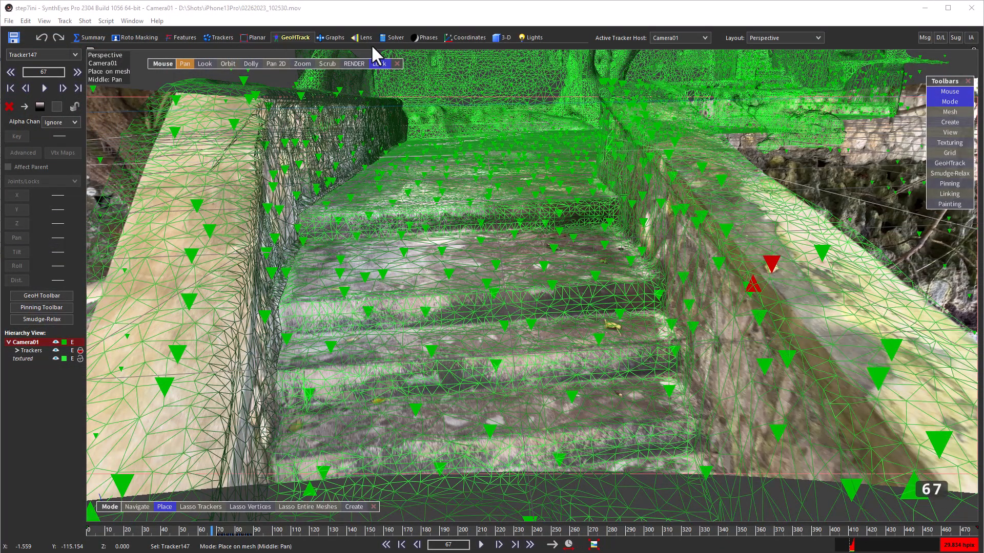
- Turn on Constrain for the Refine solve and re-solve the scene
{"action": "left_click", "coordinate": [398, 34]}
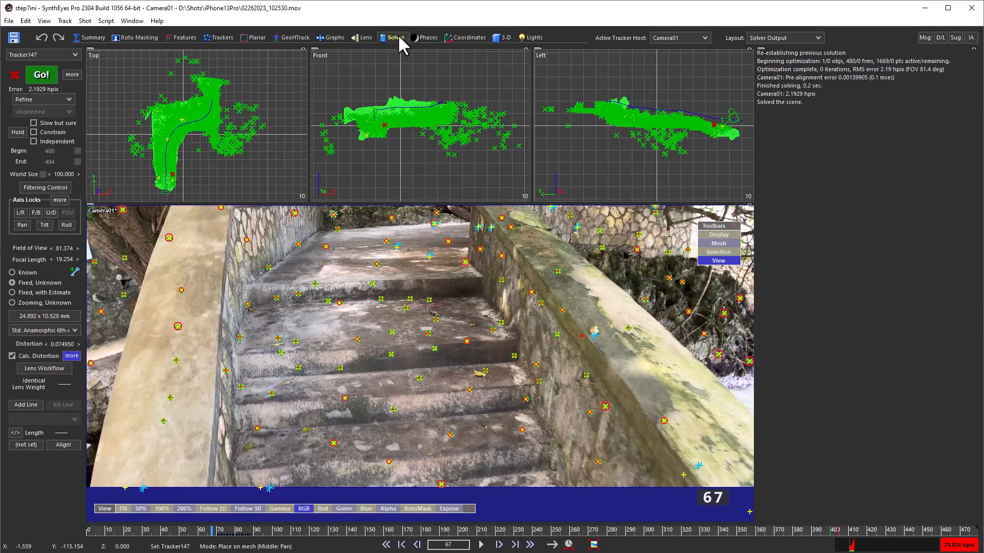
{"action": "left_click", "coordinate": [34, 132]}
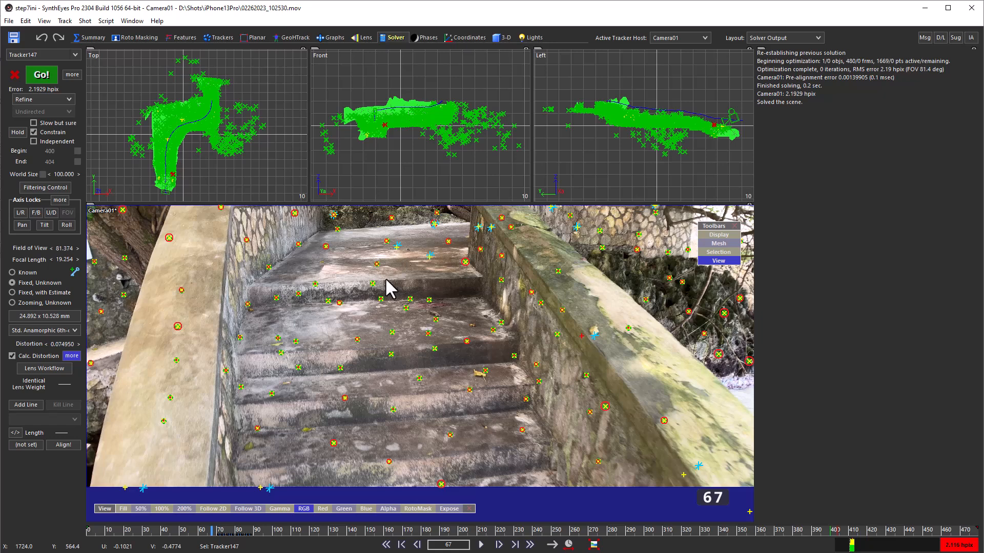
{"action": "left_click", "coordinate": [43, 76]}
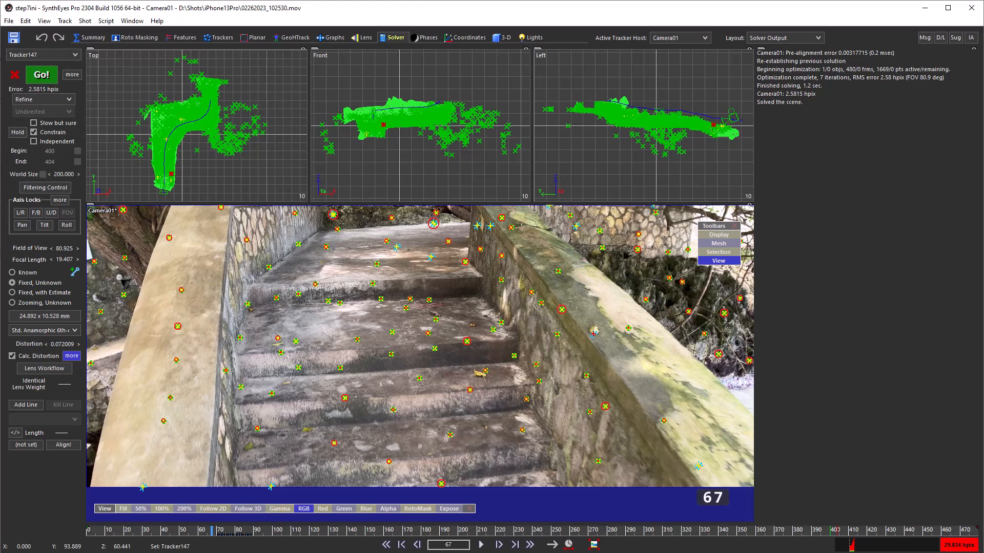
- Compare the locked trackers' position errors before and after the constrained solve by undoing and redoing it
{"action": "left_click", "coordinate": [466, 38]}
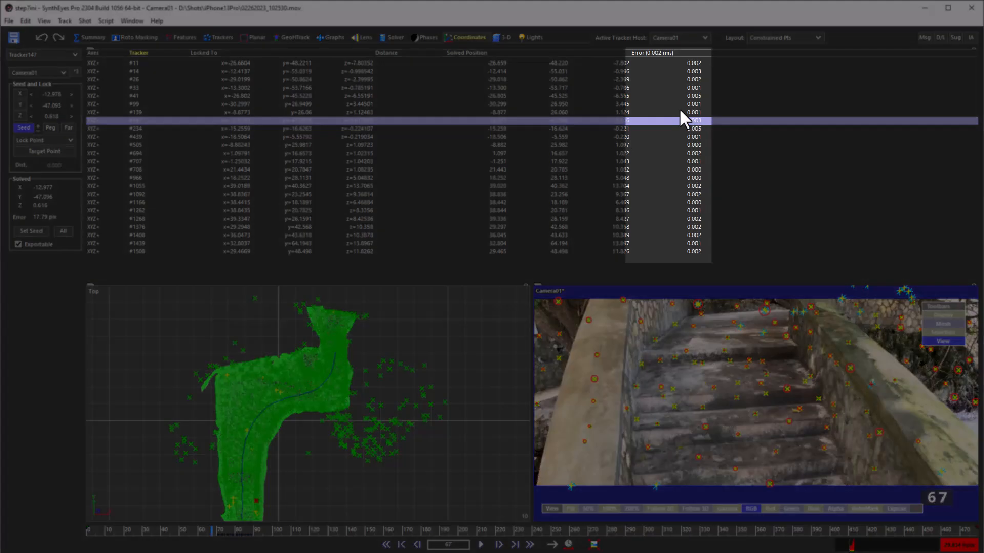
{"action": "left_click", "coordinate": [36, 36]}
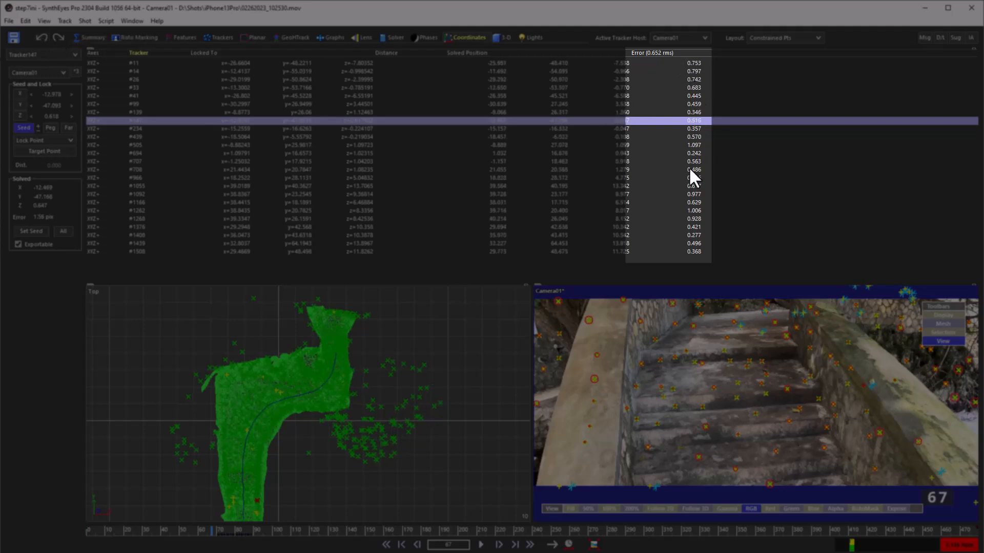
{"action": "left_click", "coordinate": [59, 37]}
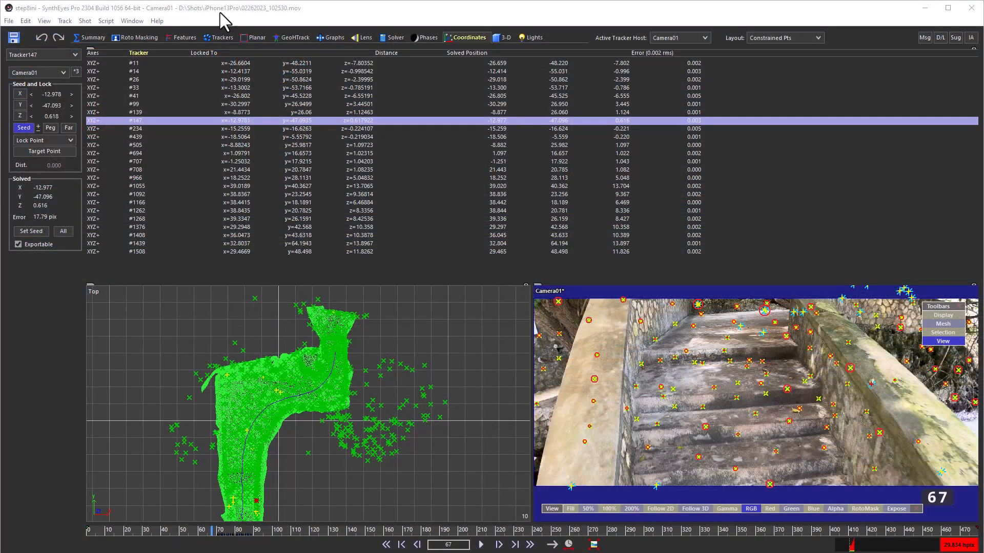
- Check the mesh alignment against the footage at frames 67 and 133 by toggling the mesh display
{"action": "left_click", "coordinate": [293, 39]}
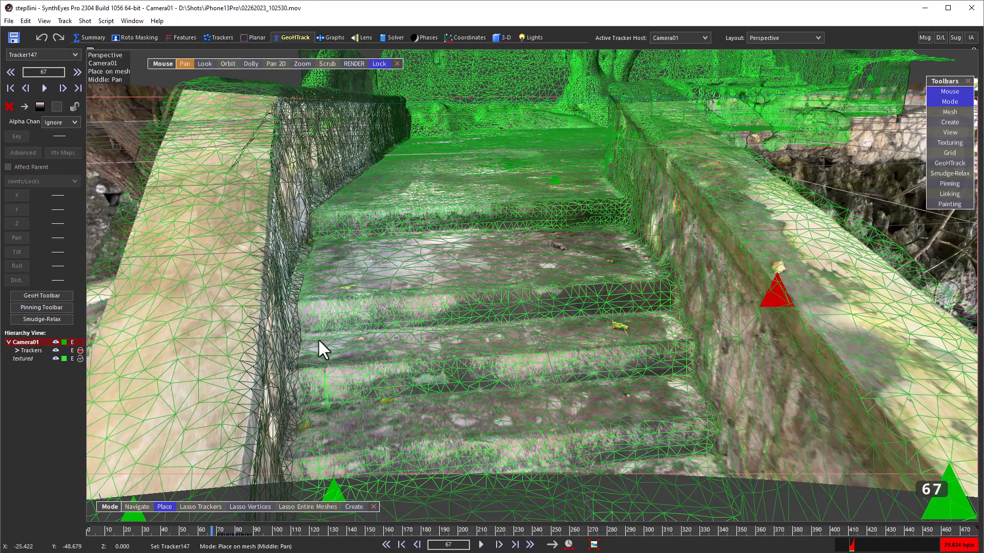
{"action": "key", "text": "m"}
{"action": "key", "text": "m"}
{"action": "key", "text": "m"}
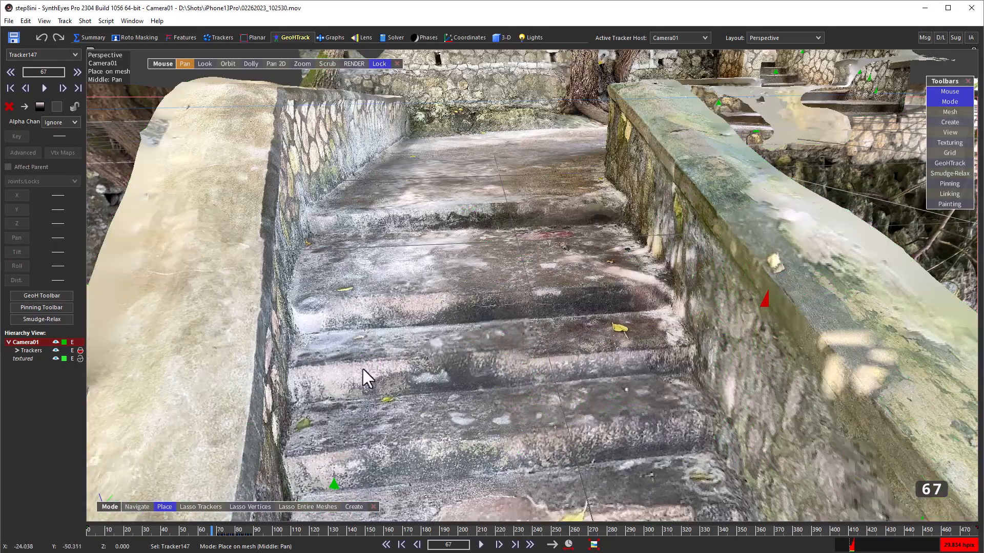
{"action": "left_click_drag", "start_coordinate": [233, 533], "coordinate": [333, 537]}
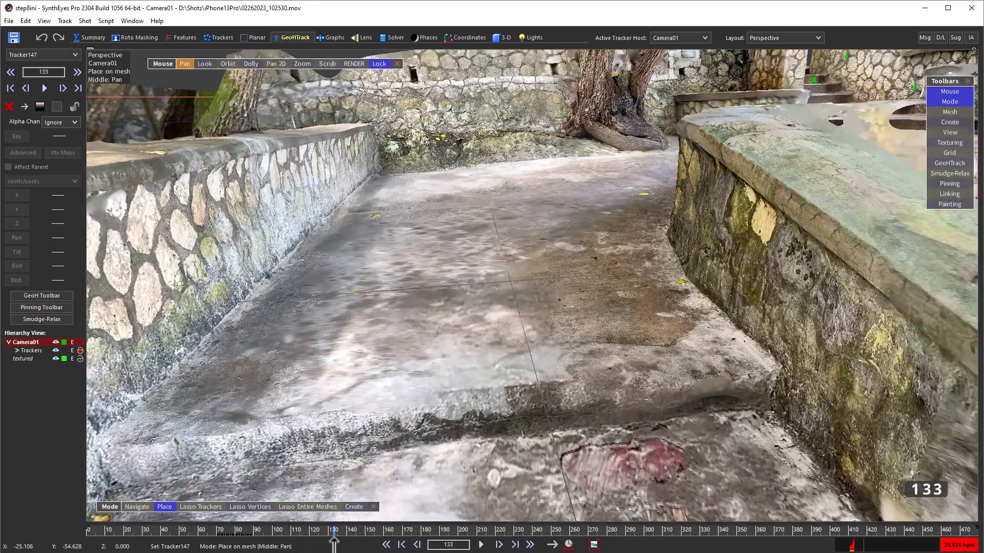
{"action": "key", "text": "m"}
{"action": "key", "text": "m"}
{"action": "key", "text": "m"}
{"action": "key", "text": "m"}
{"action": "key", "text": "m"}
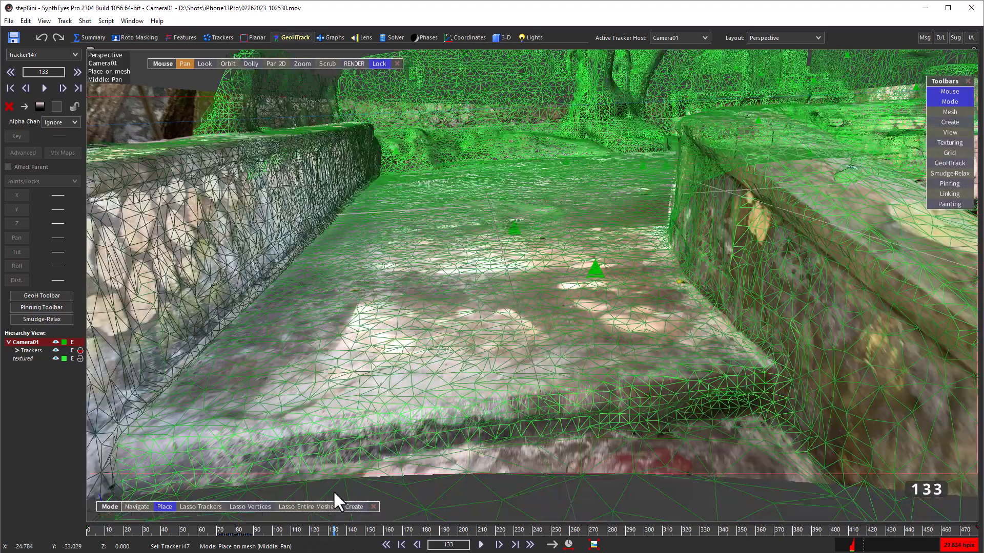
{"action": "key", "text": "m"}
- Check the mesh alignment against the footage at frames 246 and 338, along the pavement and the upper steps
{"action": "left_click_drag", "start_coordinate": [402, 535], "coordinate": [544, 533]}
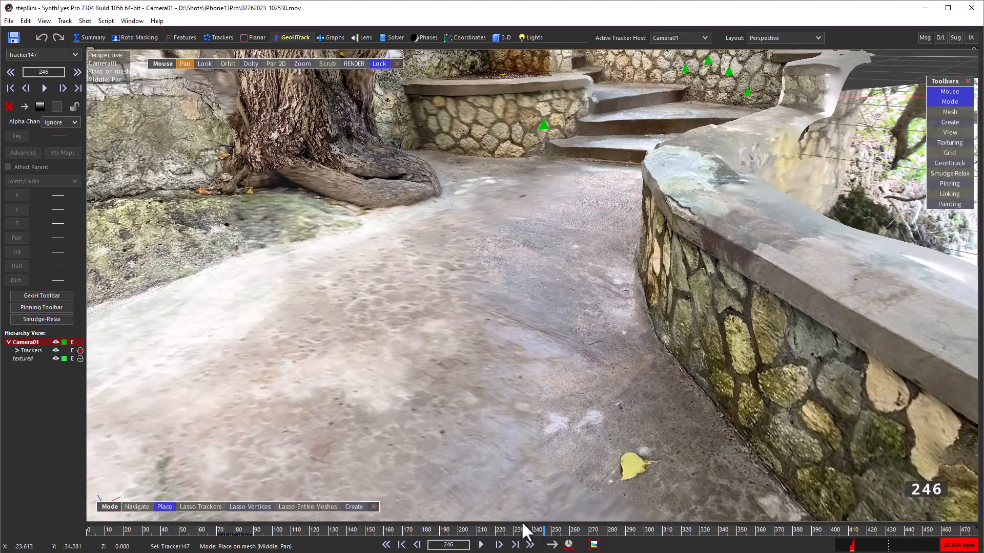
{"action": "key", "text": "m"}
{"action": "key", "text": "o"}
{"action": "key", "text": "o"}
{"action": "key", "text": "o"}
{"action": "key", "text": "o"}
{"action": "left_click", "coordinate": [613, 527]}
{"action": "left_click_drag", "start_coordinate": [612, 528], "coordinate": [716, 528]}
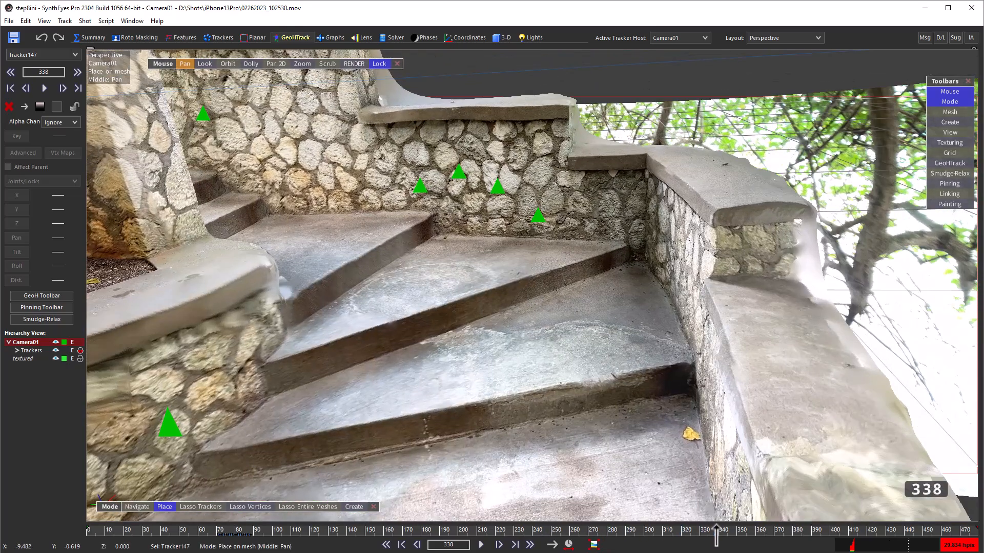
{"action": "key", "text": "o"}
{"action": "key", "text": "o"}
{"action": "key", "text": "o"}
{"action": "key", "text": "o"}
- Check the mesh alignment against the footage at frame 429, at the top of the stairway
{"action": "left_click_drag", "start_coordinate": [789, 528], "coordinate": [886, 529]}
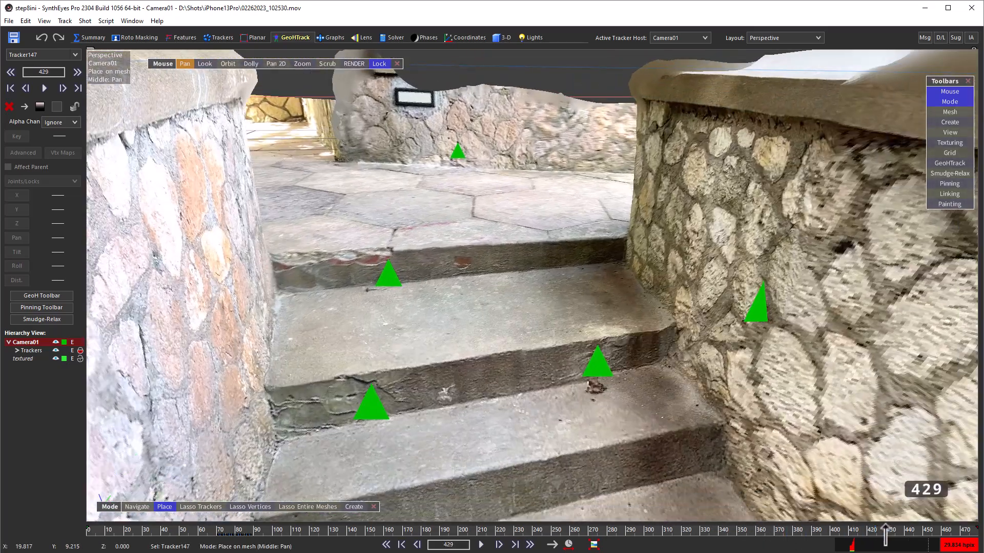
{"action": "key", "text": "o"}
{"action": "key", "text": "o"}
{"action": "key", "text": "o"}
{"action": "key", "text": "o"}
{"action": "key", "text": "o"}
{"action": "key", "text": "o"}
{"action": "key", "text": "o"}
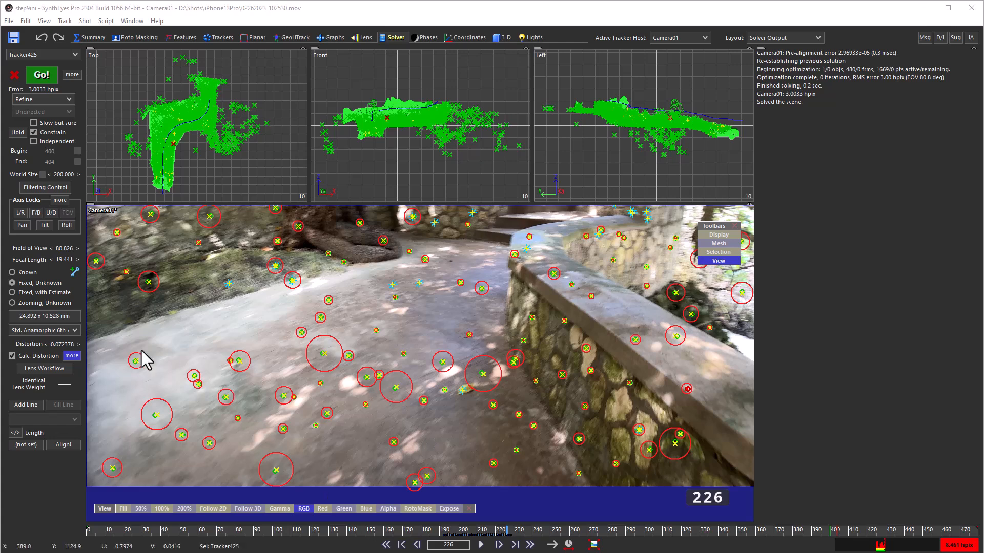
- Review the Anamorphic-6th solver's X's, Y's and O's lens parameters, and view the lens distortion grid
{"action": "left_click", "coordinate": [72, 356]}
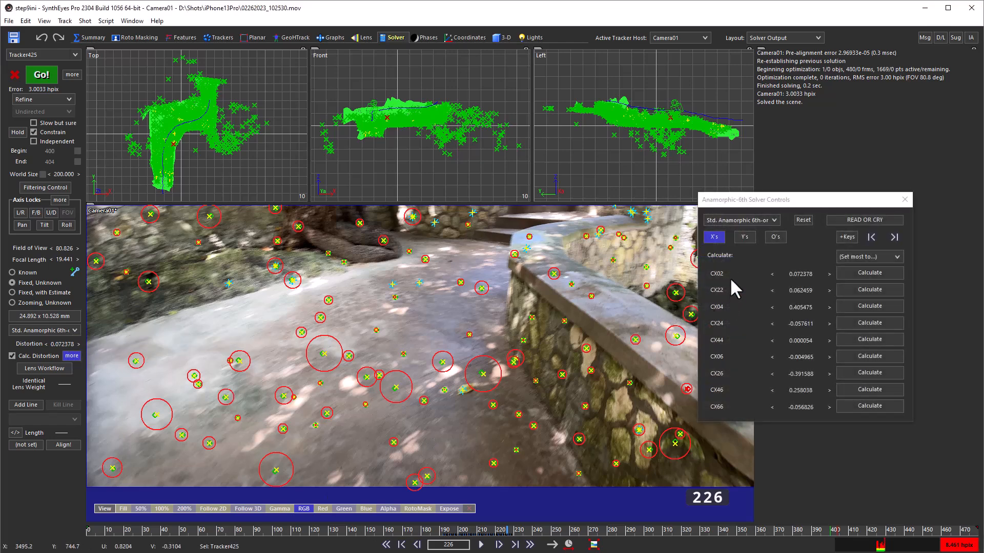
{"action": "left_click", "coordinate": [744, 236]}
{"action": "left_click", "coordinate": [772, 236]}
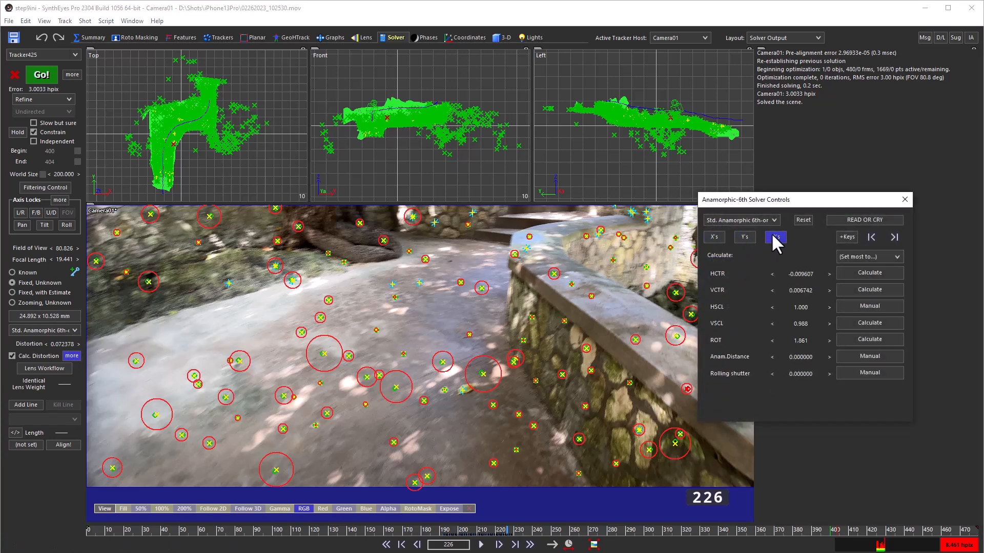
{"action": "left_click", "coordinate": [904, 199]}
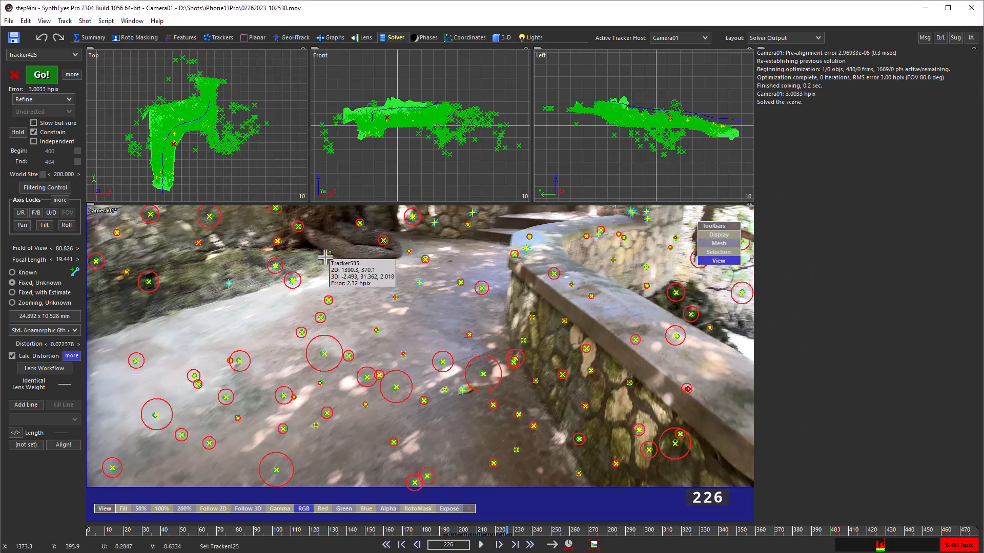
{"action": "left_click", "coordinate": [364, 38]}
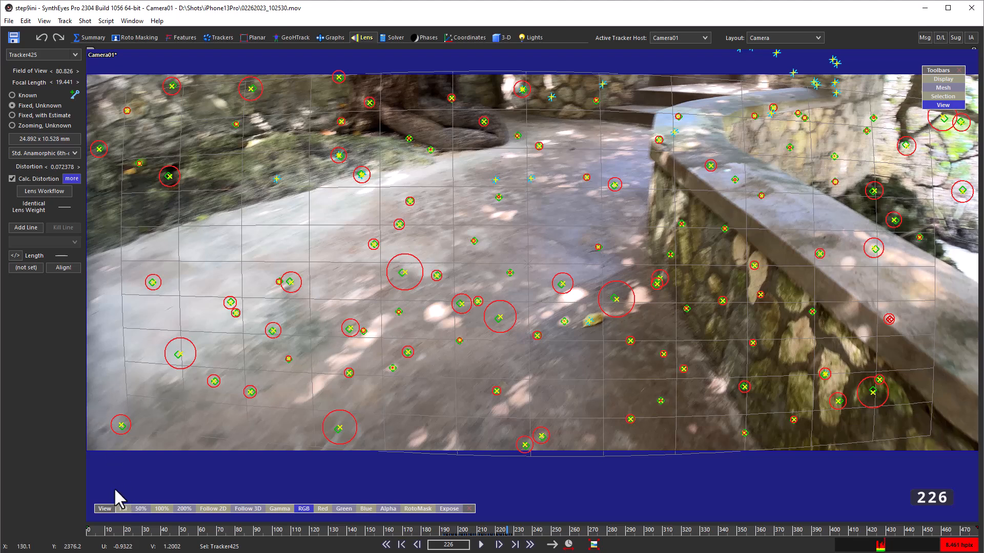
- List the locked trackers' constraints and sort them by error, largest first
{"action": "left_click", "coordinate": [465, 37]}
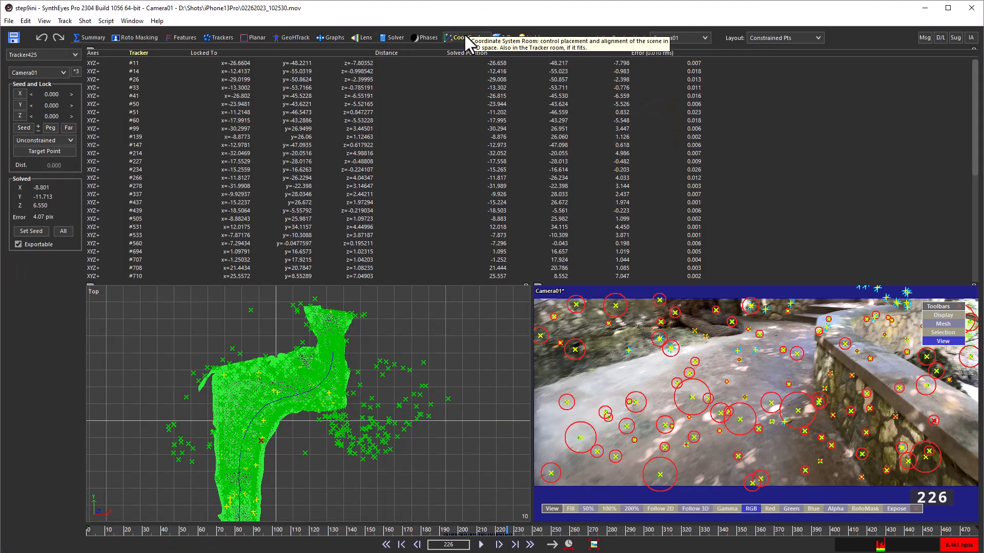
{"action": "left_click", "coordinate": [687, 51]}
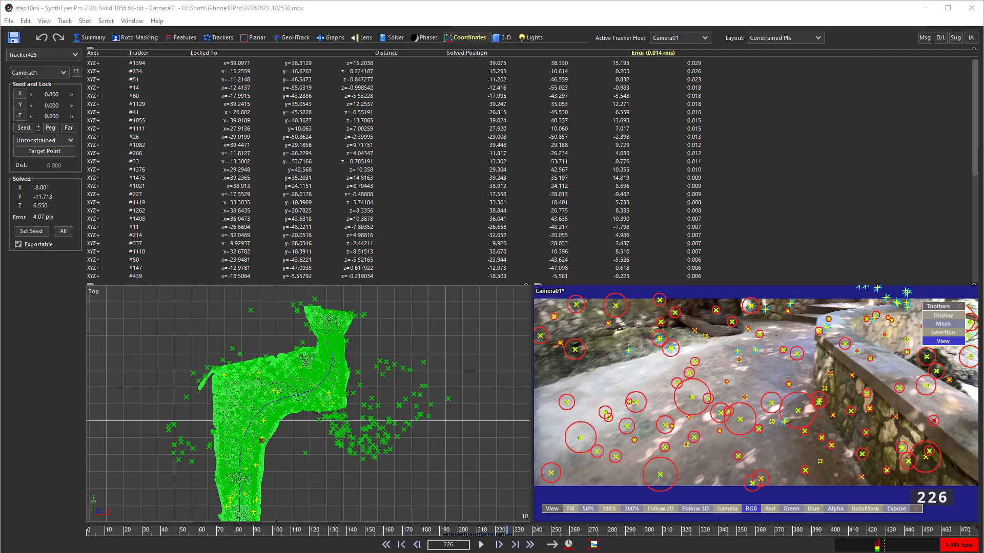
- At frame 226, switch the perspective view to Navigate, select Tracker410 on the right-hand wall's cap, and display outlined solid meshes
{"action": "left_click", "coordinate": [290, 37]}
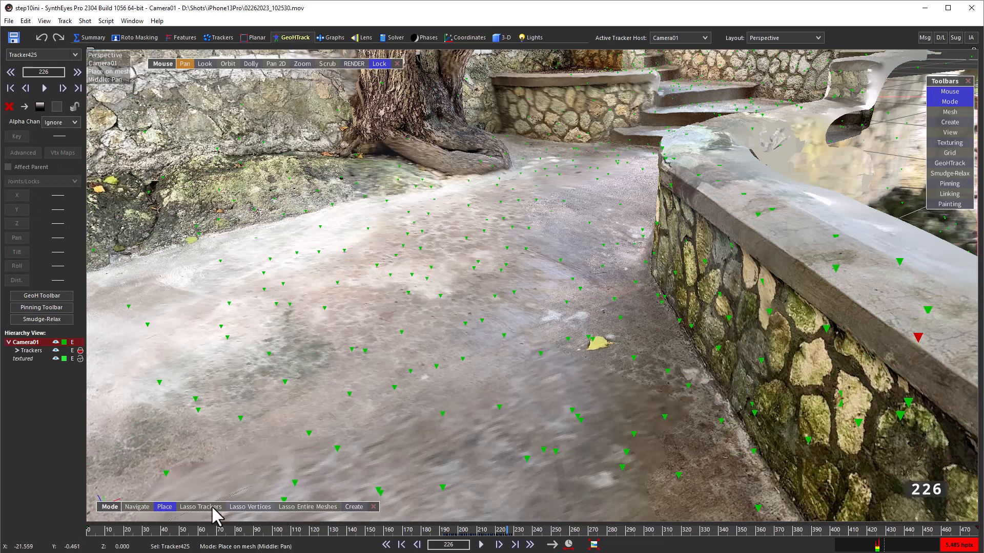
{"action": "left_click", "coordinate": [141, 503]}
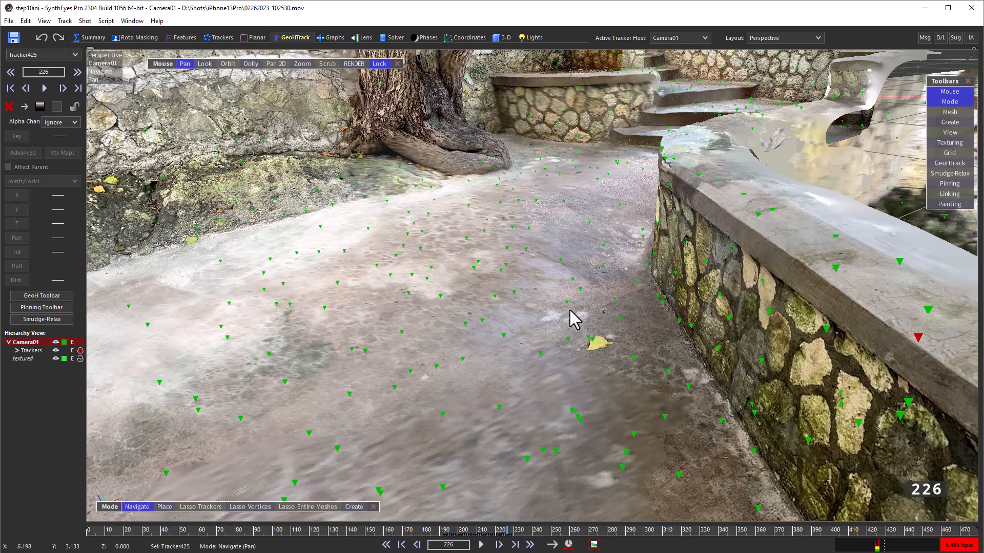
{"action": "left_click", "coordinate": [757, 214]}
{"action": "key", "text": "shift+backslash"}
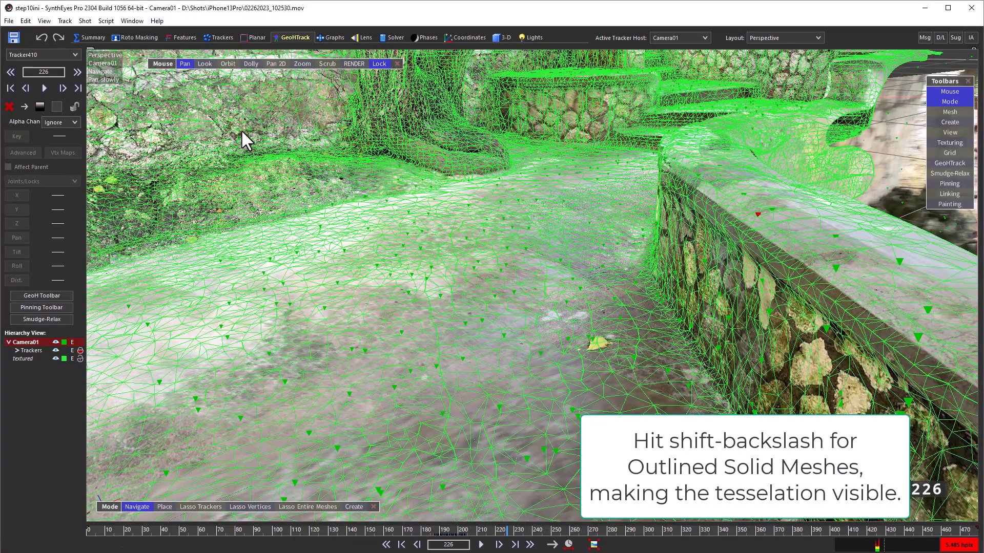
- Examine Tracker410's solved position relative to the wall cap's mesh from close up and from a low side angle
{"action": "left_click", "coordinate": [249, 63]}
{"action": "left_click_drag", "start_coordinate": [249, 64], "coordinate": [235, 2]}
{"action": "left_click_drag", "start_coordinate": [292, 505], "coordinate": [348, 294]}
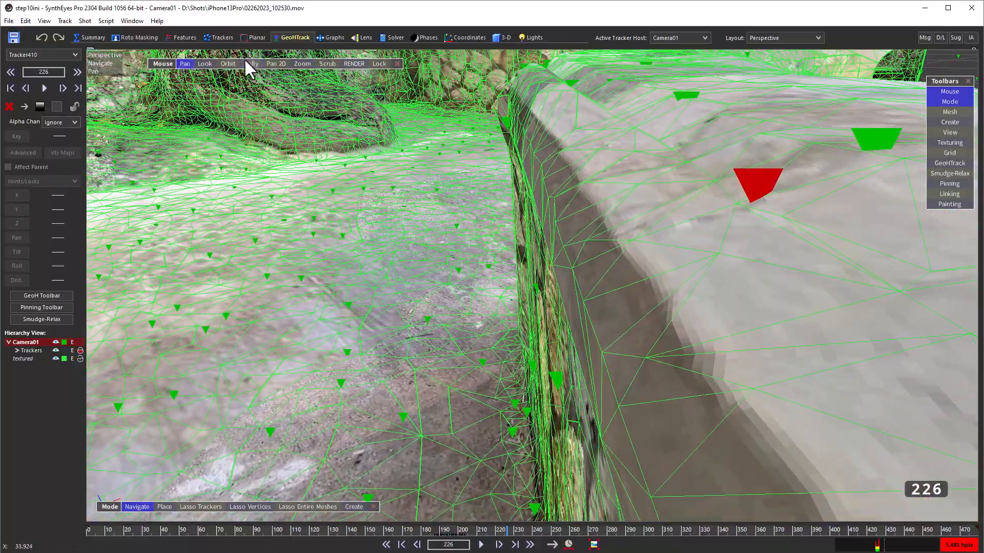
{"action": "left_click_drag", "start_coordinate": [225, 65], "coordinate": [433, 8]}
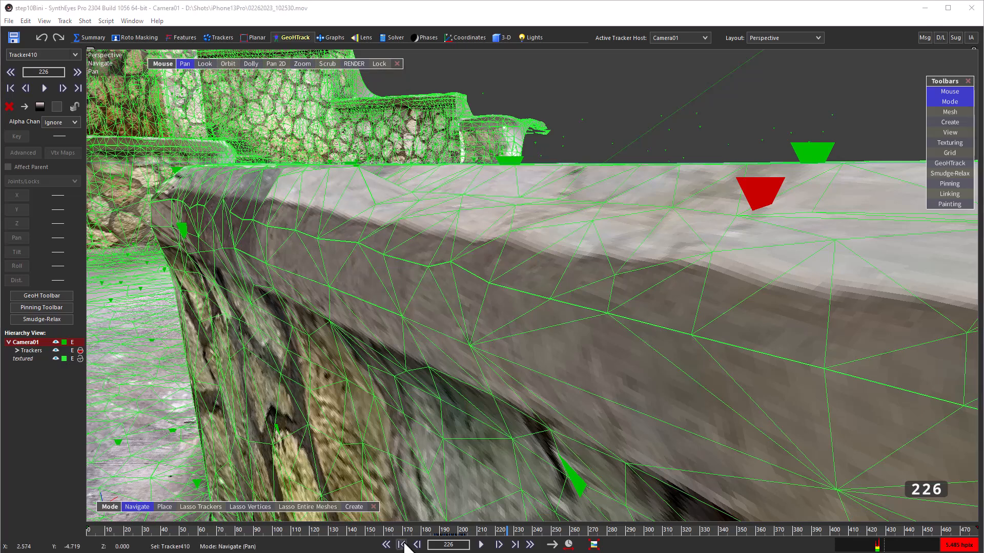
- Rewind to frame 0, lock the perspective view back to the camera, and play the shot at Quarter Speed
{"action": "left_click", "coordinate": [401, 545]}
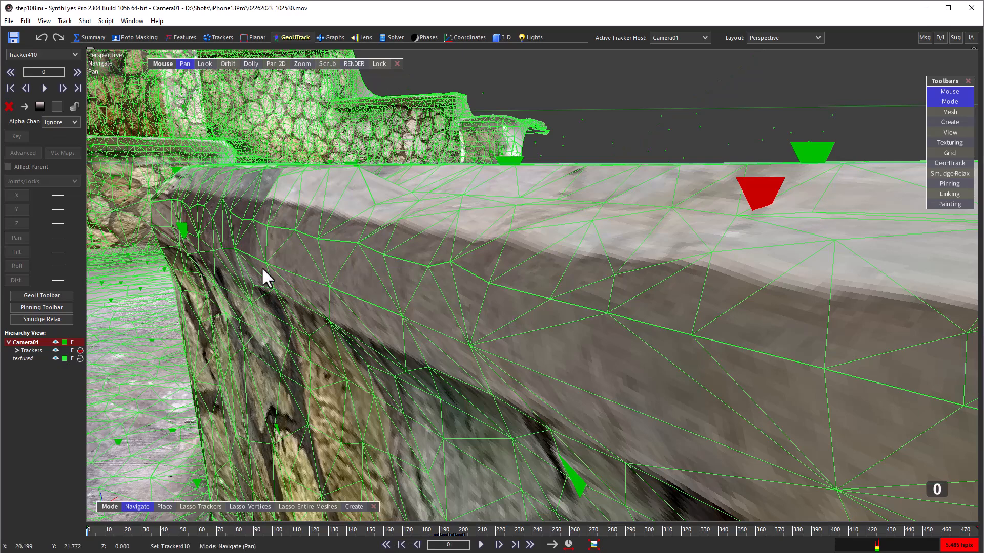
{"action": "left_click", "coordinate": [379, 63]}
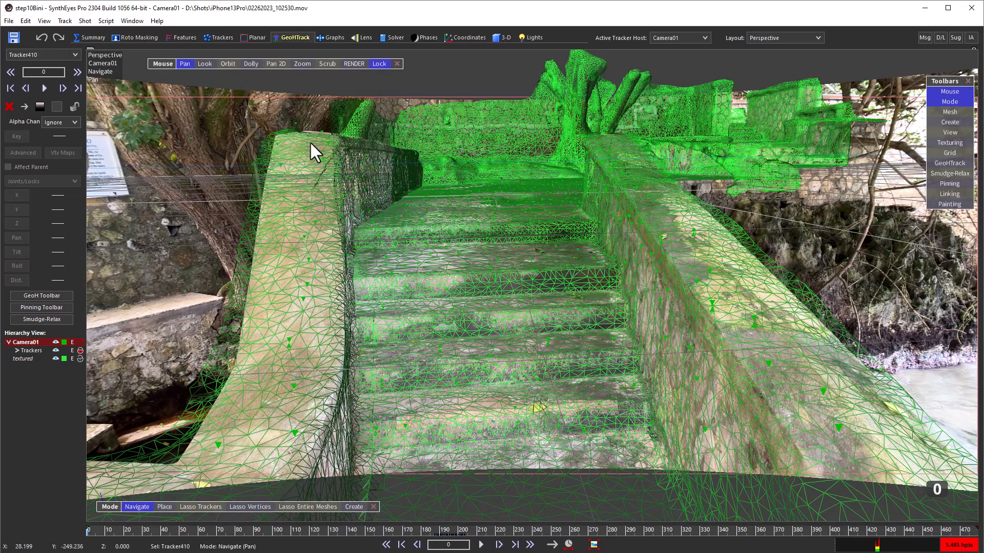
{"action": "left_click", "coordinate": [45, 20]}
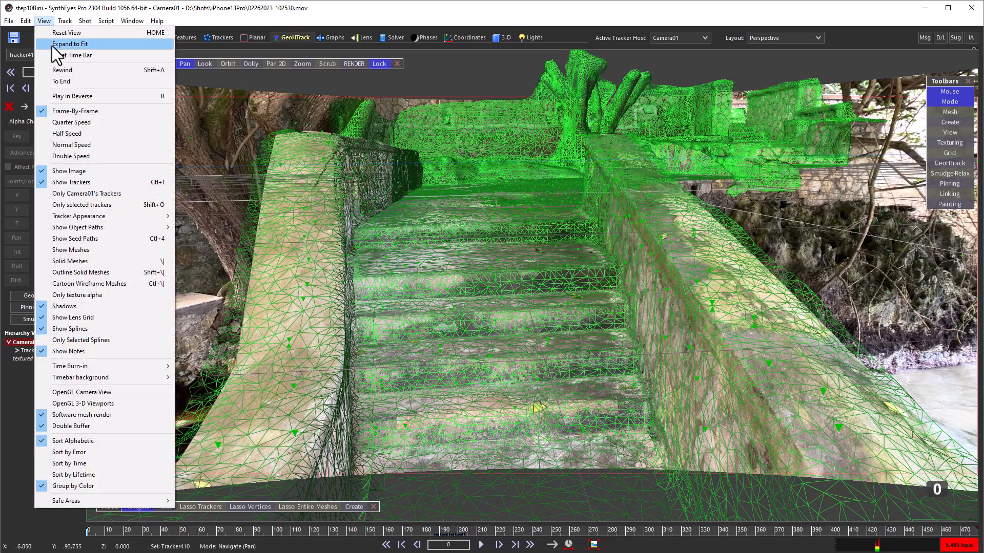
{"action": "left_click", "coordinate": [67, 124]}
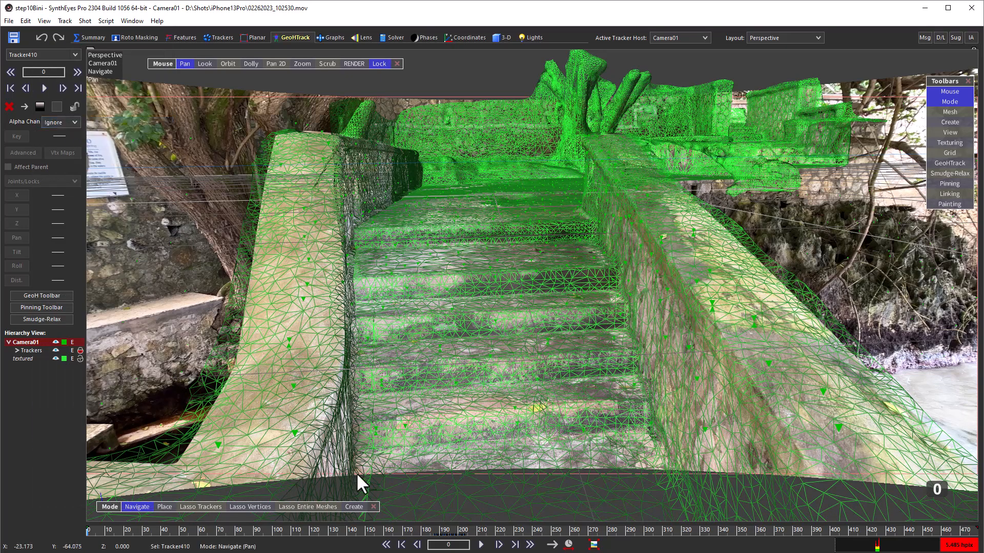
{"action": "left_click", "coordinate": [481, 544]}
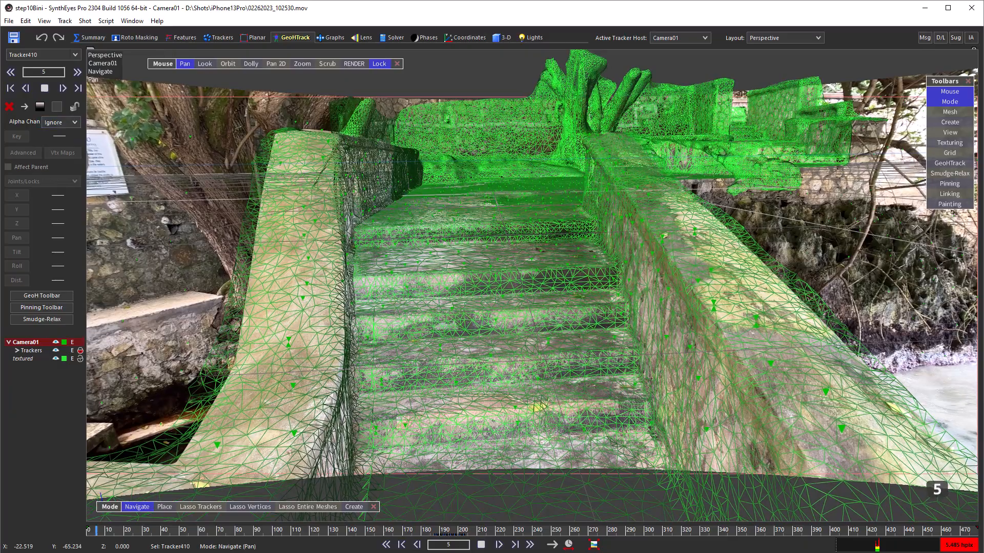